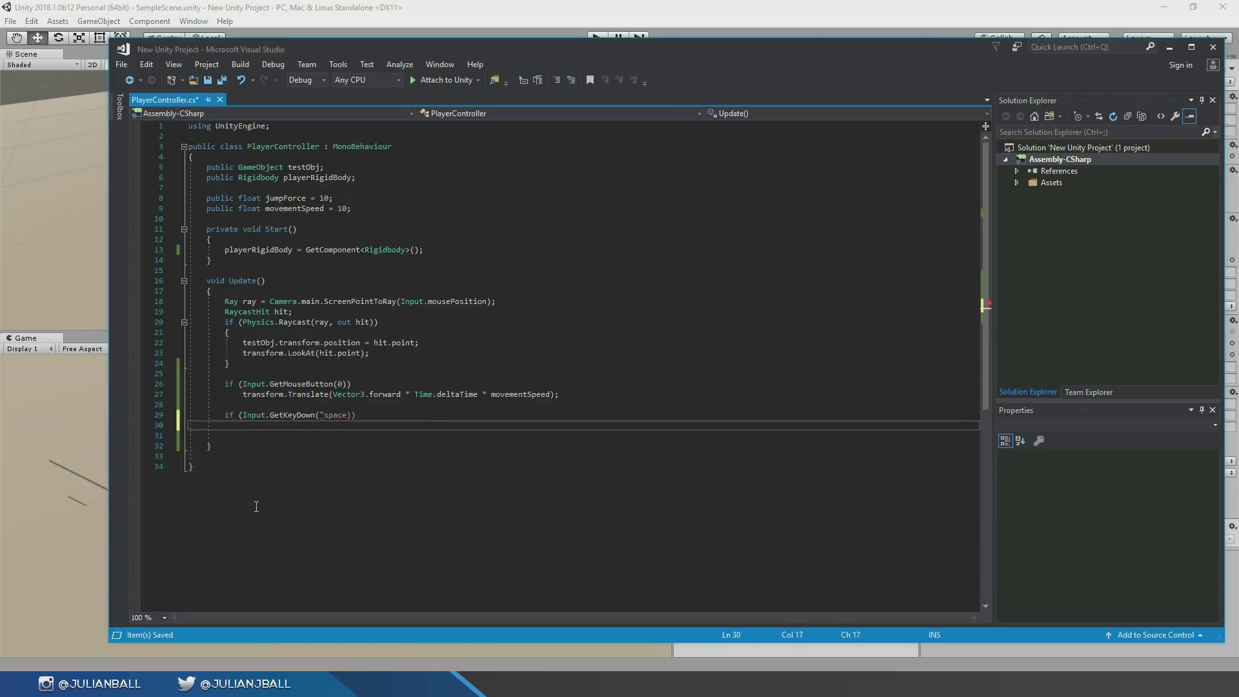
- Add a public Jump() method that applies AddForce to the player's rigidbody
type("public void Jump()")
key("Return")
type("{")
key("Return")
type("playerRigidBody.rigidbody.Ad")
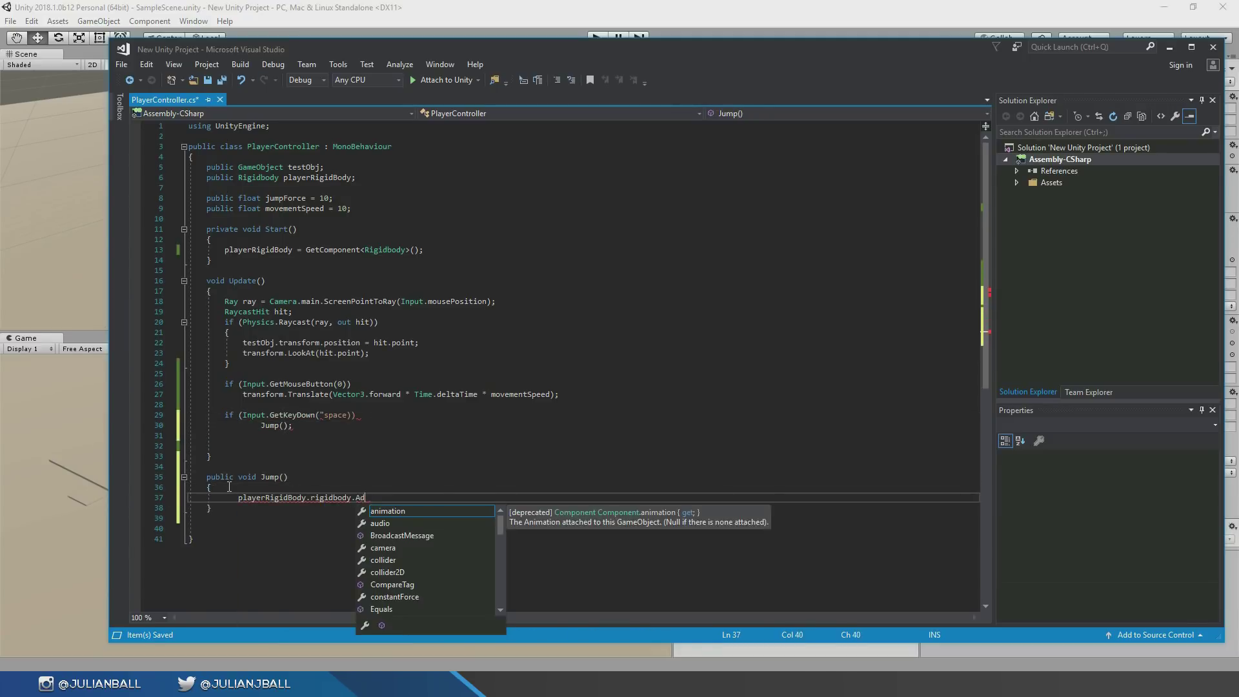
left_click(330, 580)
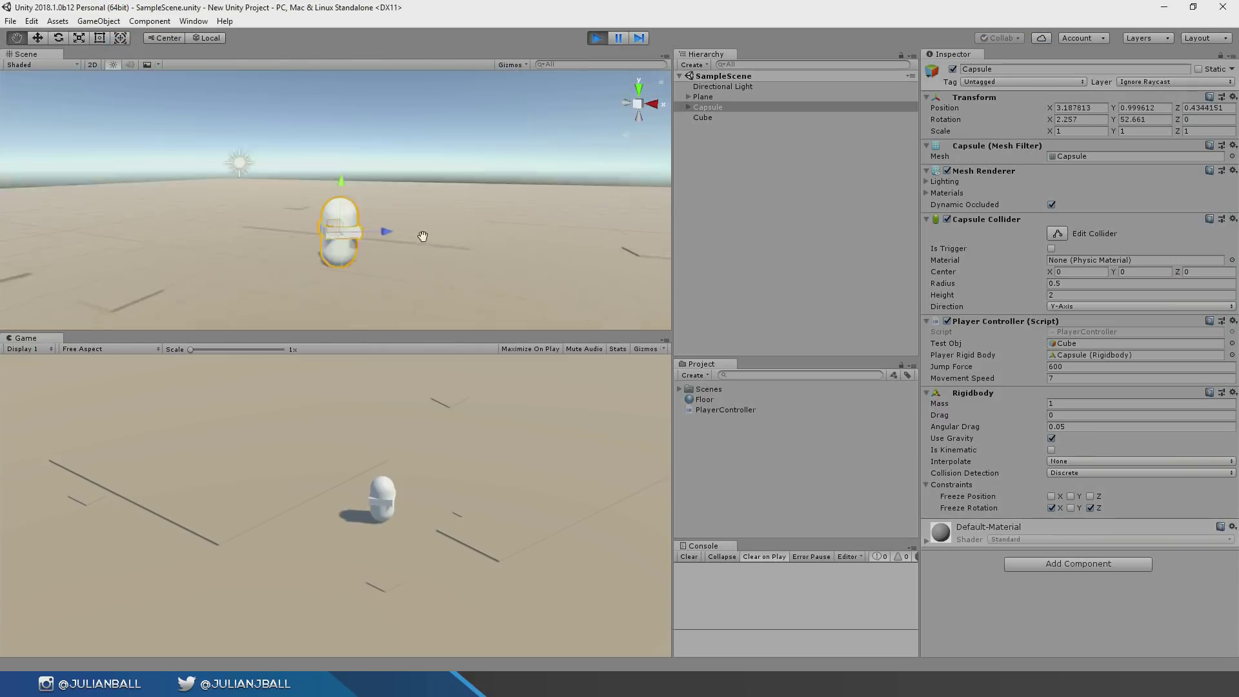
key("space")
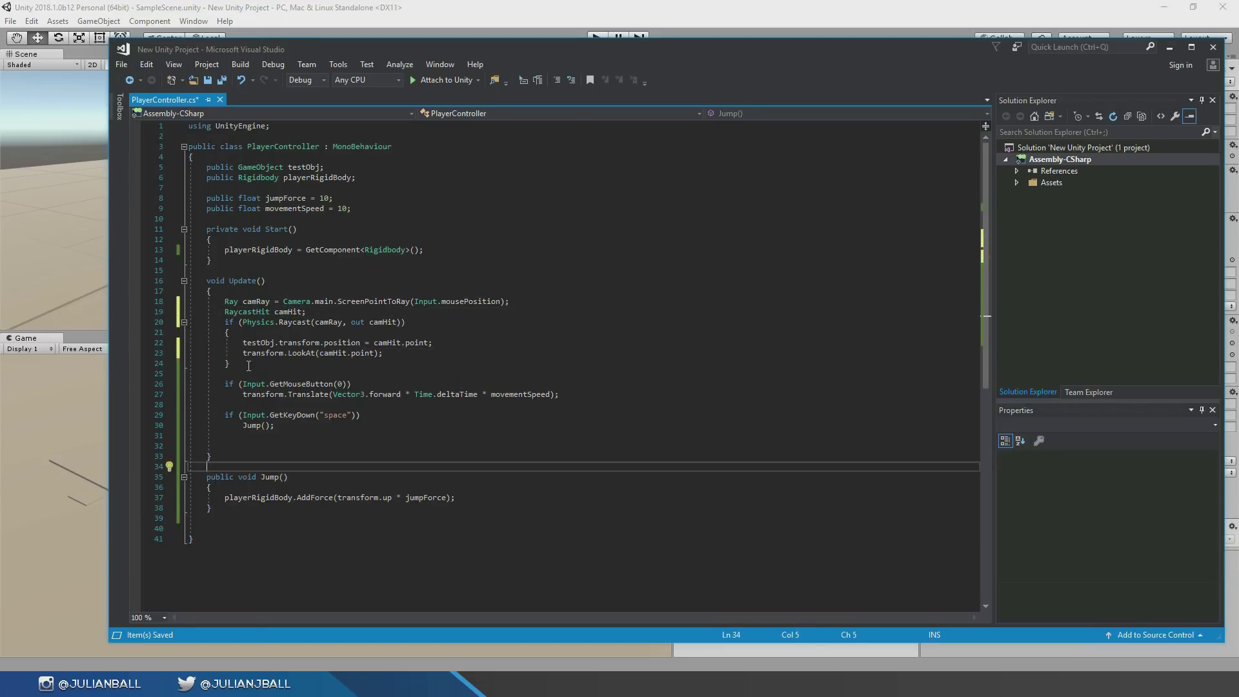
- Add comments for the movement code, the Jump key and the Jump Method
type("// Raycoast to transfer mouse")
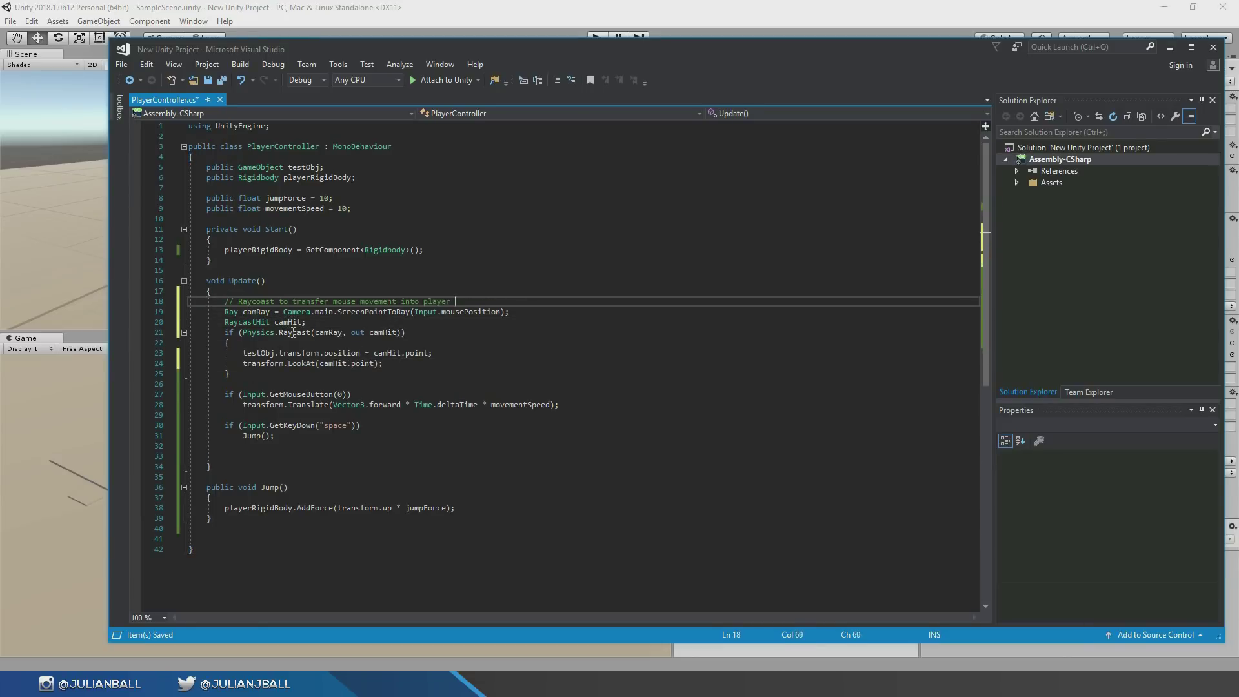
type("movement")
left_click(235, 384)
key("Return")
type("// Add force to forward direction of playe")
type("r to move")
type("// Jump key")
type("// Jump Method")
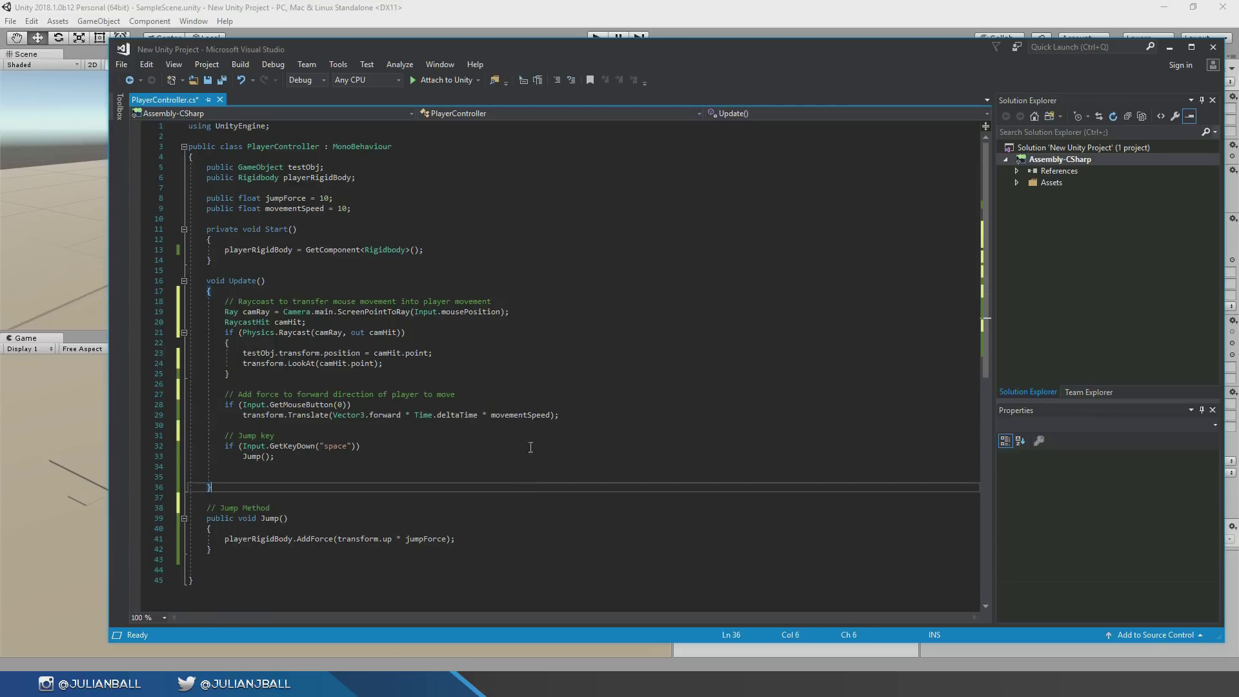
left_click(241, 159)
key("Return")
type("// Variables & Stats")
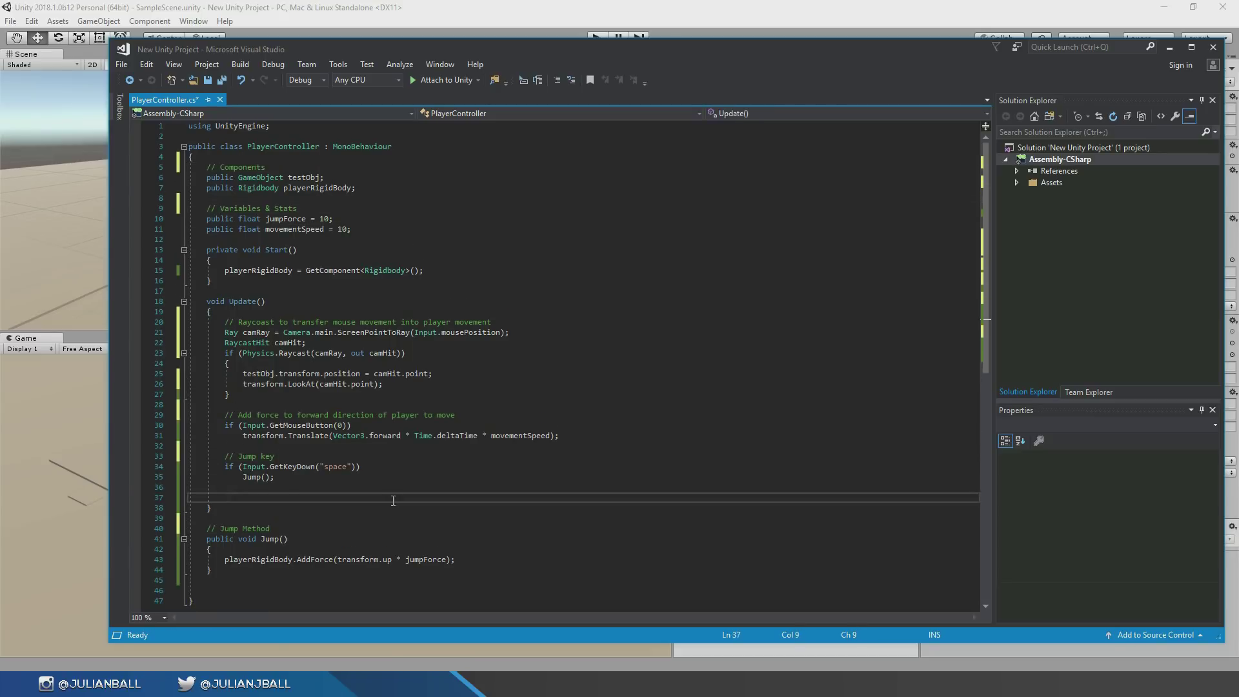
- Add a 'Raycast for jump check' casting from transform.position along Vector3.down
type("// Raycast for jump check")
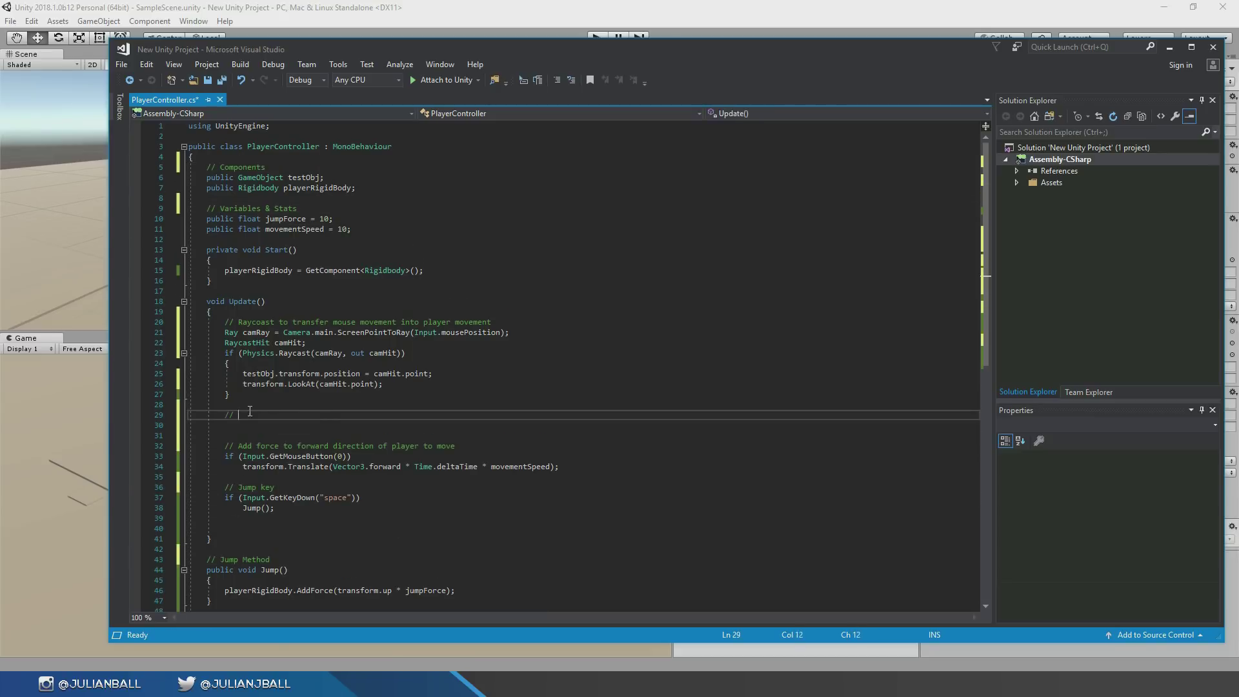
key("Return")
type("Ray playerRay = transform.position")
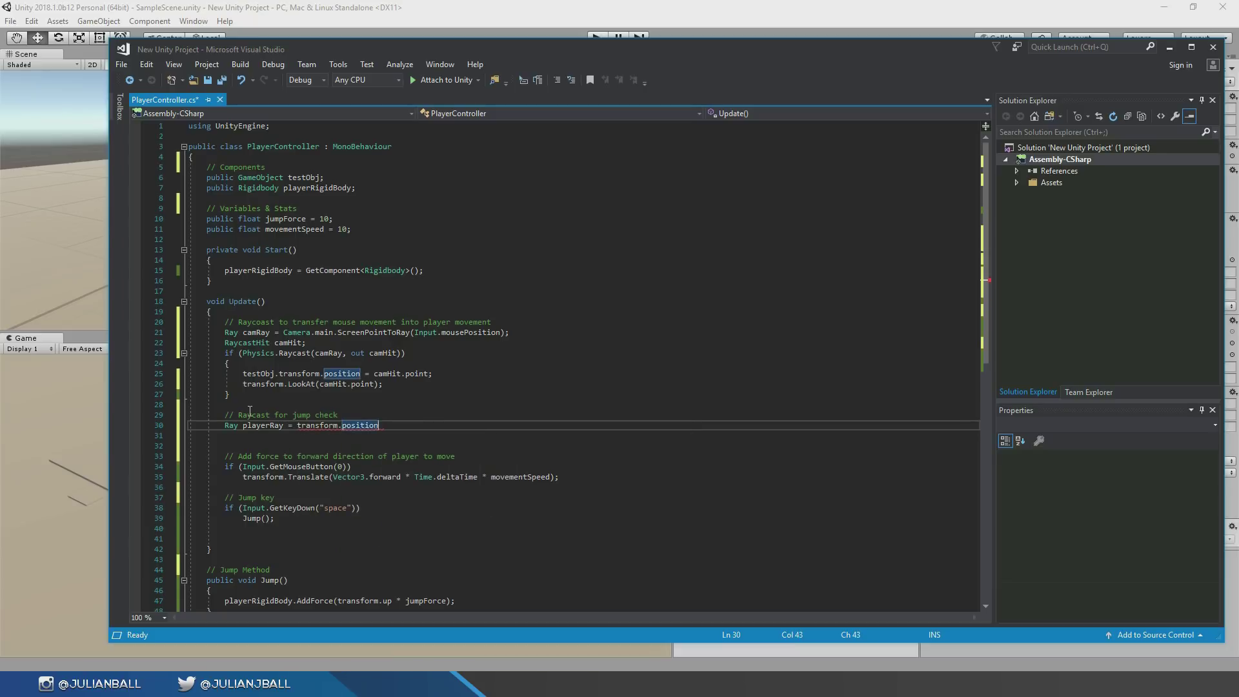
key("Return")
type("Raycasy")
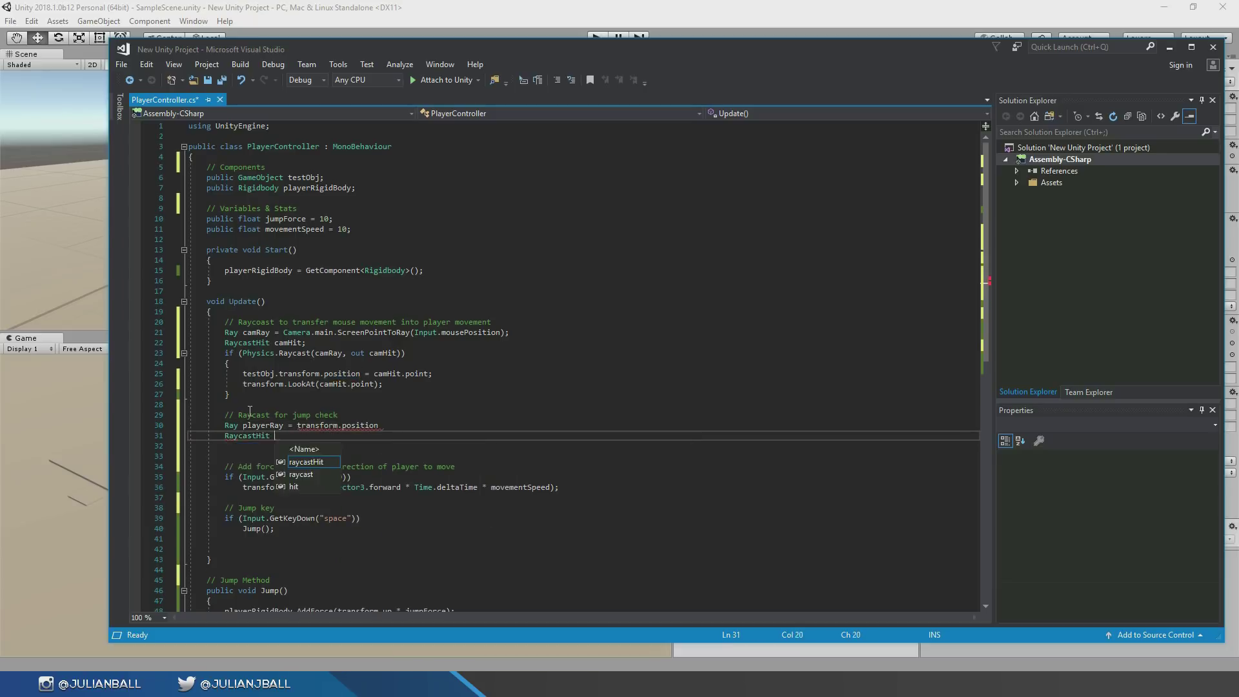
type("playerHit;")
key("Return")
key("Up")
key("Up")
key("End")
type(";")
type("transform.position, ")
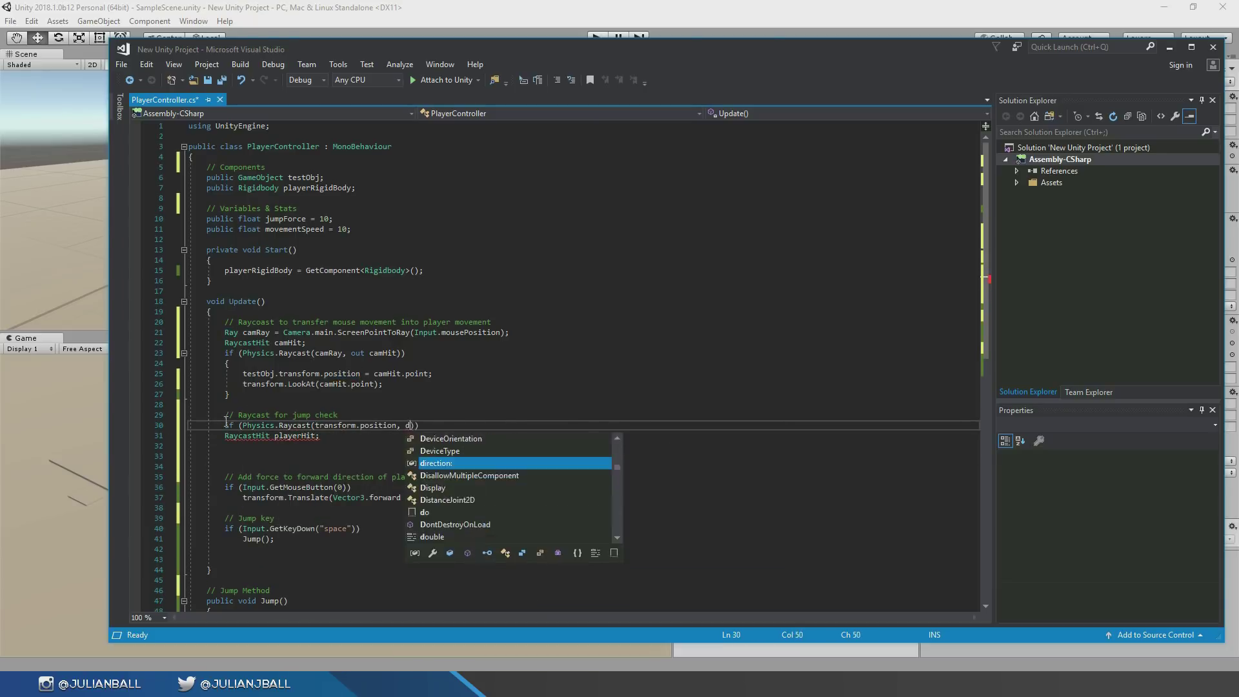
type("Vector3.down, 5")
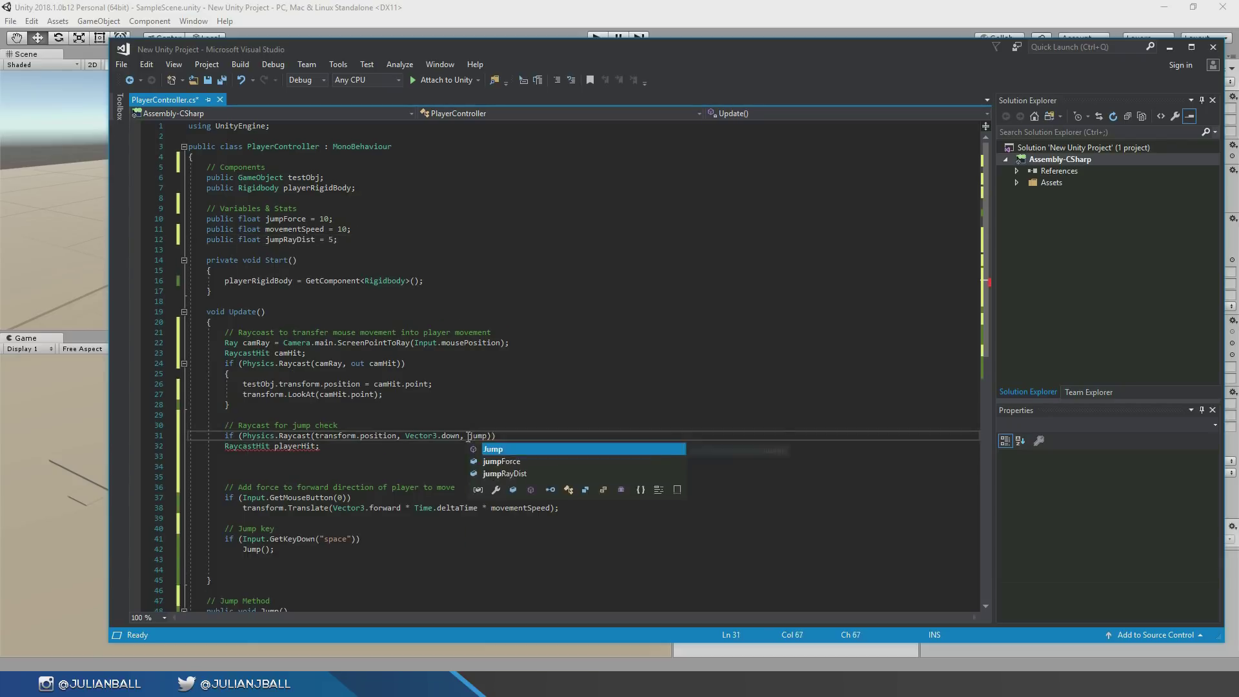
- Remove the unused RaycastHit line and leftover blank line, then test in Unity
key("End")
key("shift+Down")
key("Delete")
key("Delete")
key("Return")
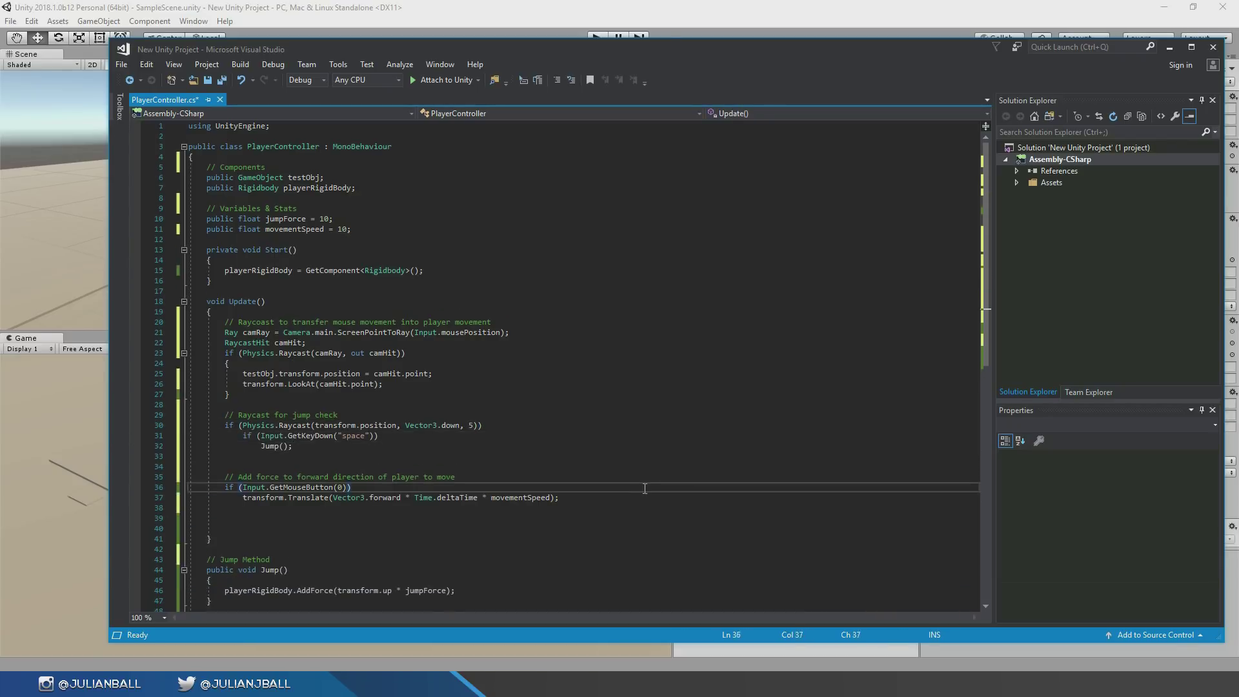
key("alt+Tab")
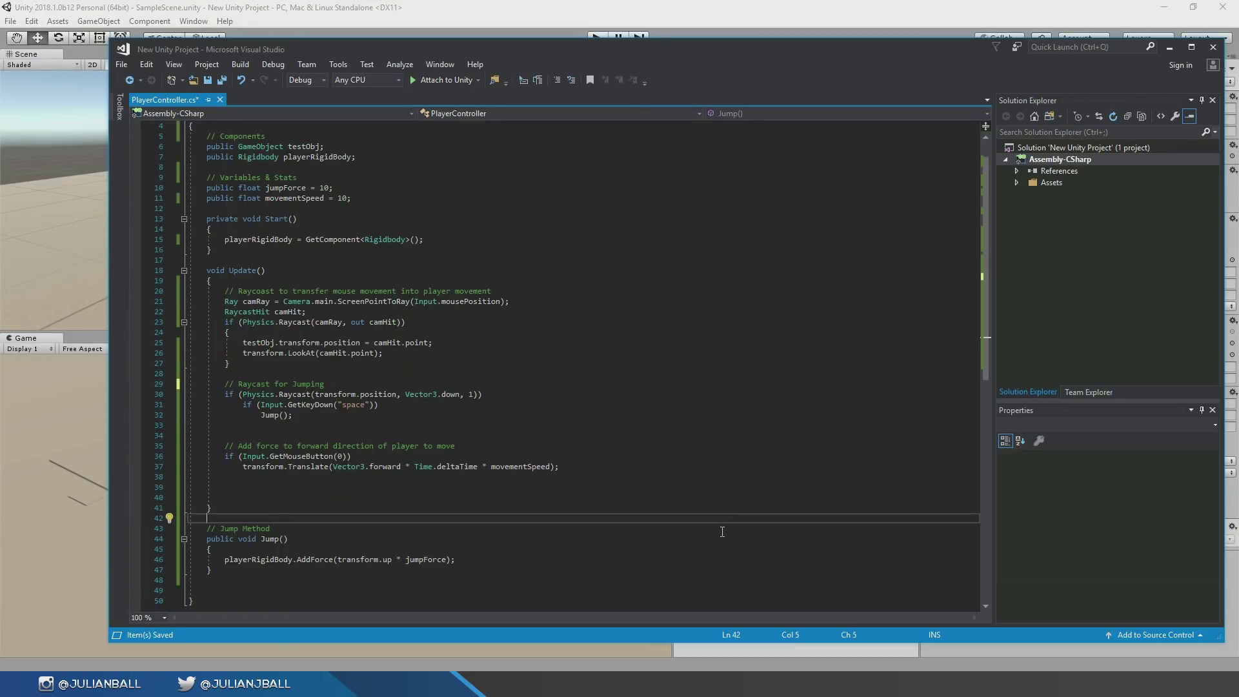
- Set targetPos from camHit's x and z with the player's own y position
left_click(242, 333)
key("Return")
type("Vector3 targetPos = new Ve")
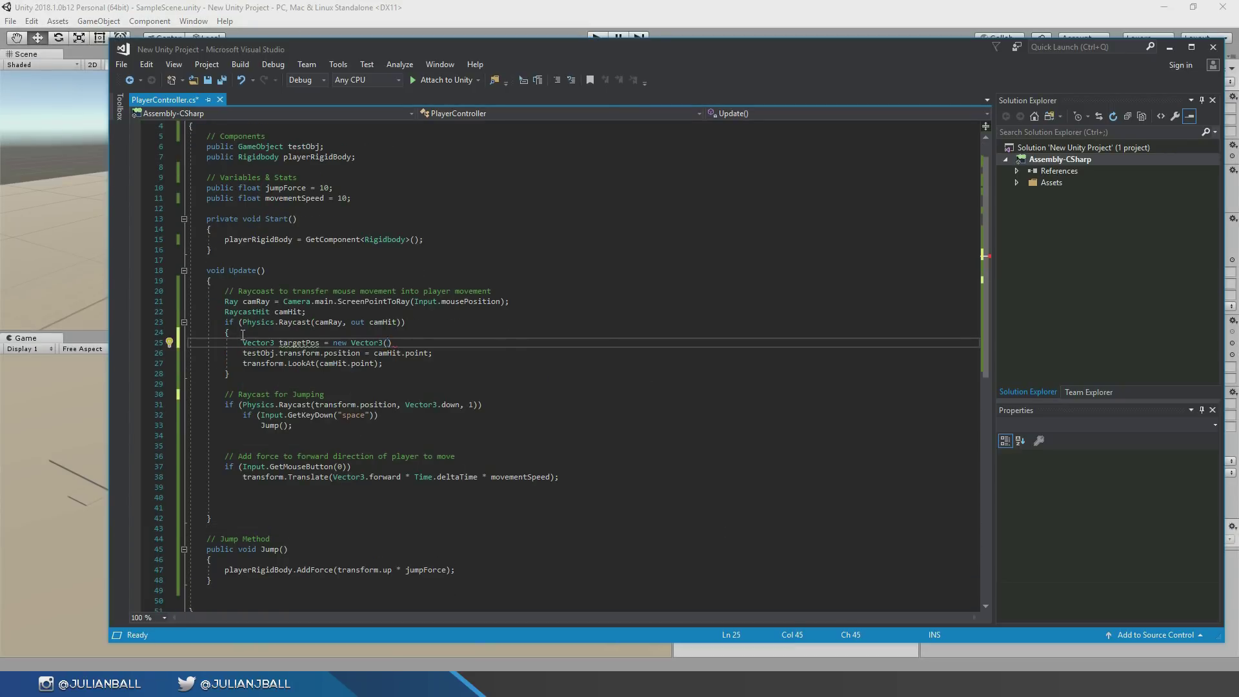
type("ctor3(test")
key("BackSpace")
key("BackSpace")
key("BackSpace")
key("BackSpace")
type("camHit.transform.position.x, tr")
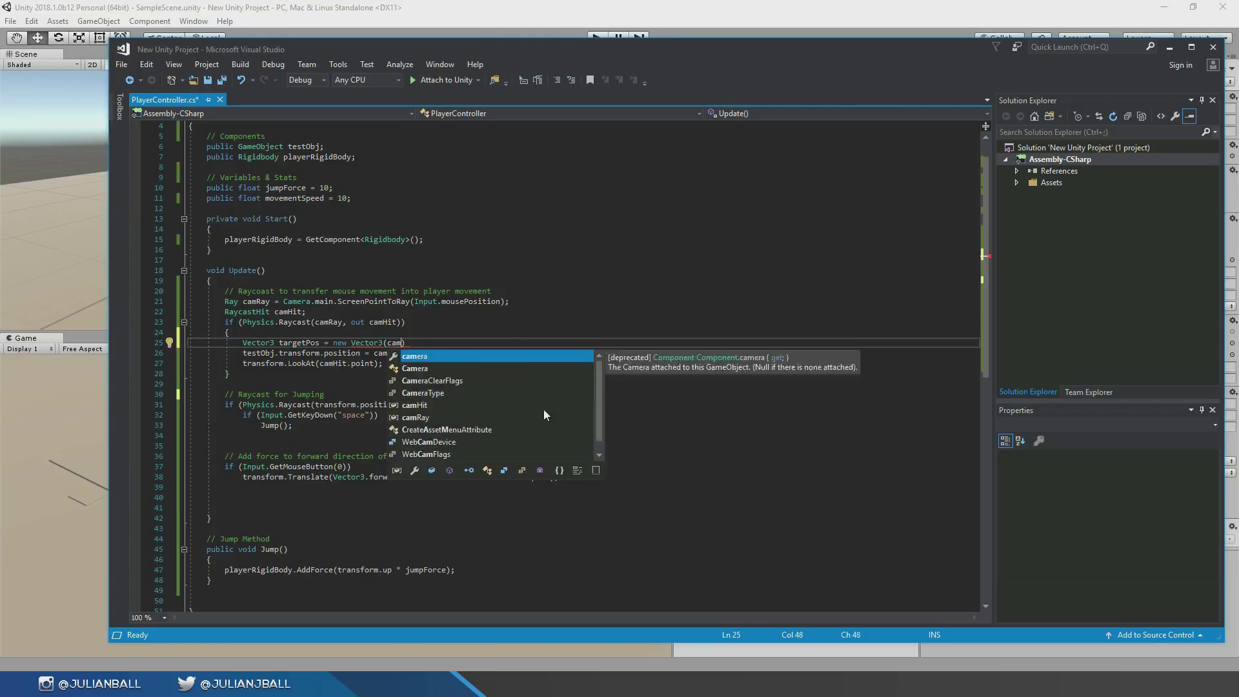
type("ansform.position.y, camHit.transform.position.z);")
left_click(372, 392)
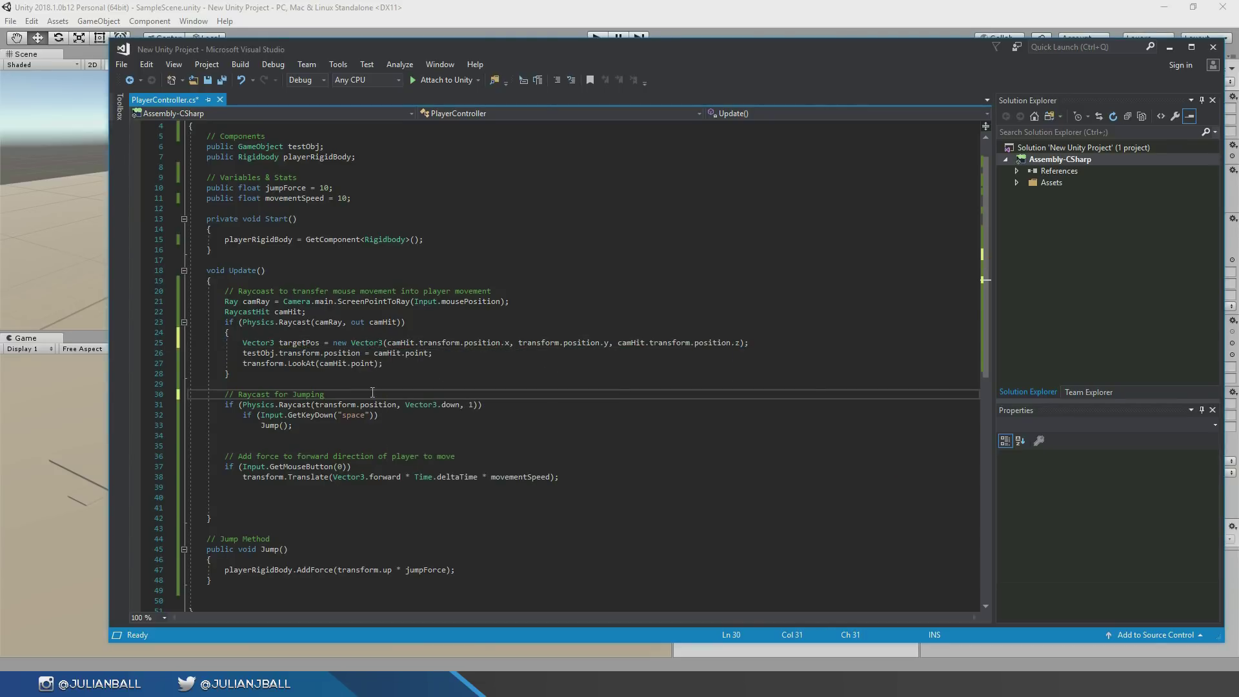
key("alt+Tab")
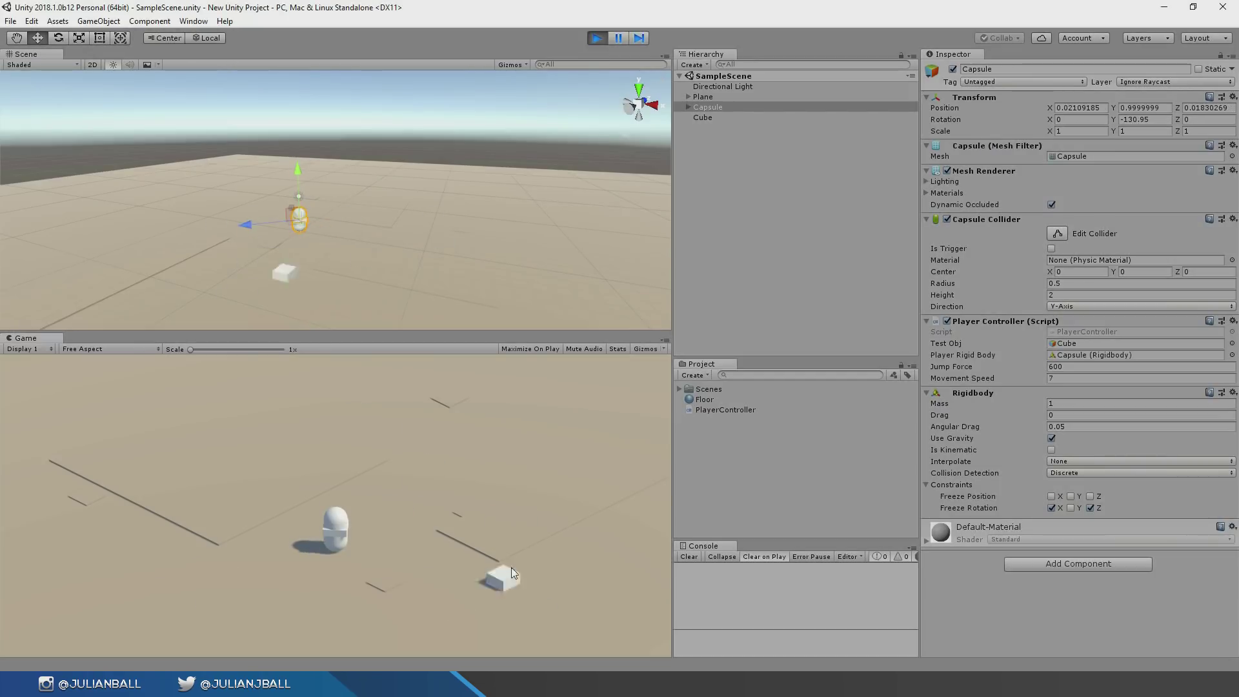
- Return to Visual Studio to work on the GameManager script
key("alt+Tab")
key("alt+Tab")
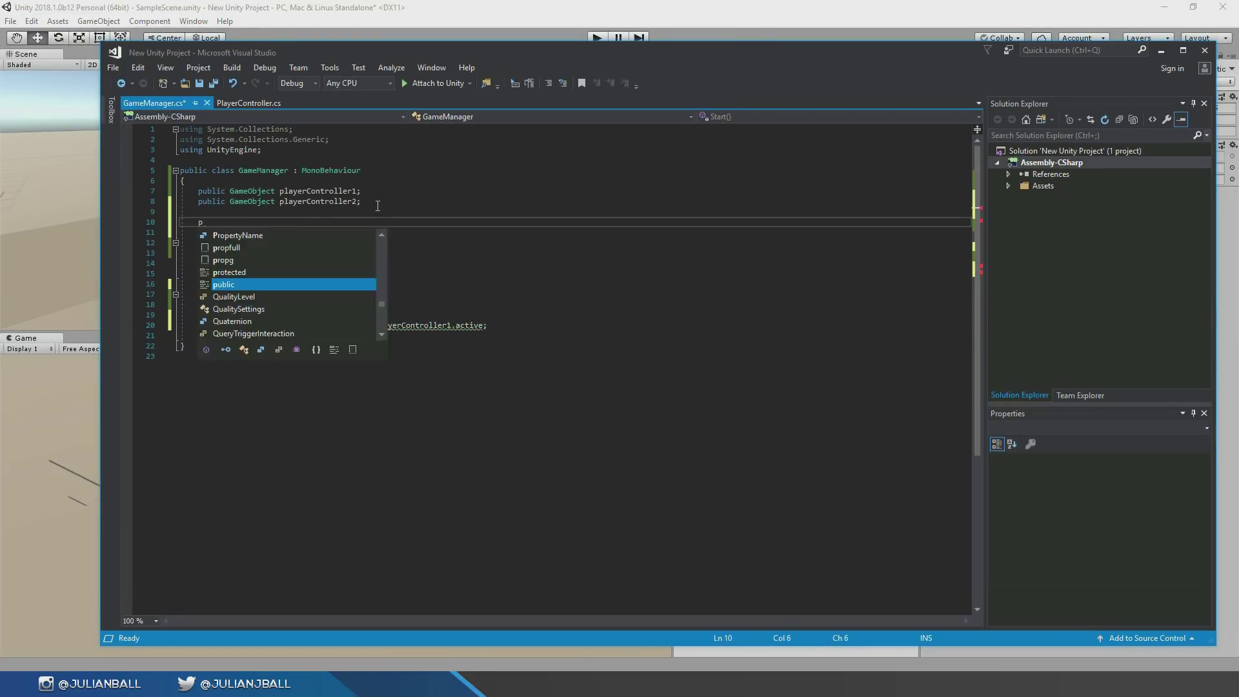
- Declare public bool flags activePlayer1, activePlayer2 and activeBothPlayers in GameManager
type("activePlayer1;")
key("Return")
type("public bool activePlayer2;")
key("Return")
type("public bool activeBot")
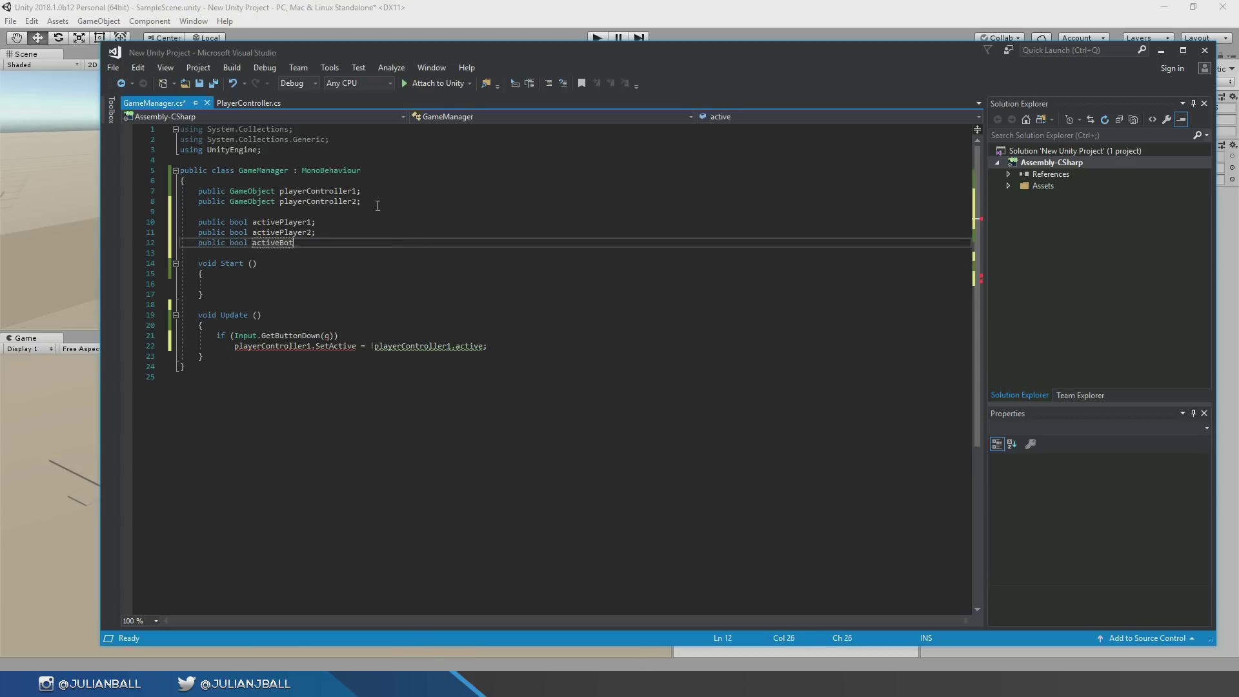
type("hPlayers;")
left_click_drag(234, 345, 488, 346)
left_click(341, 224)
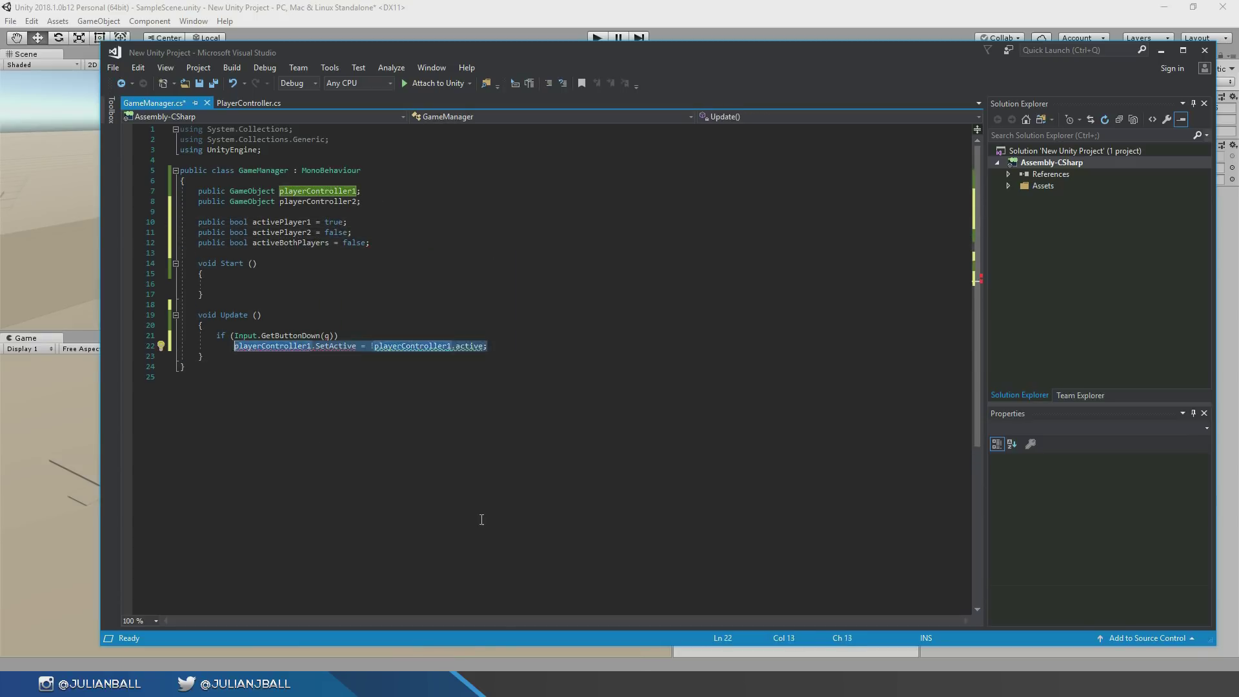
left_click(426, 284)
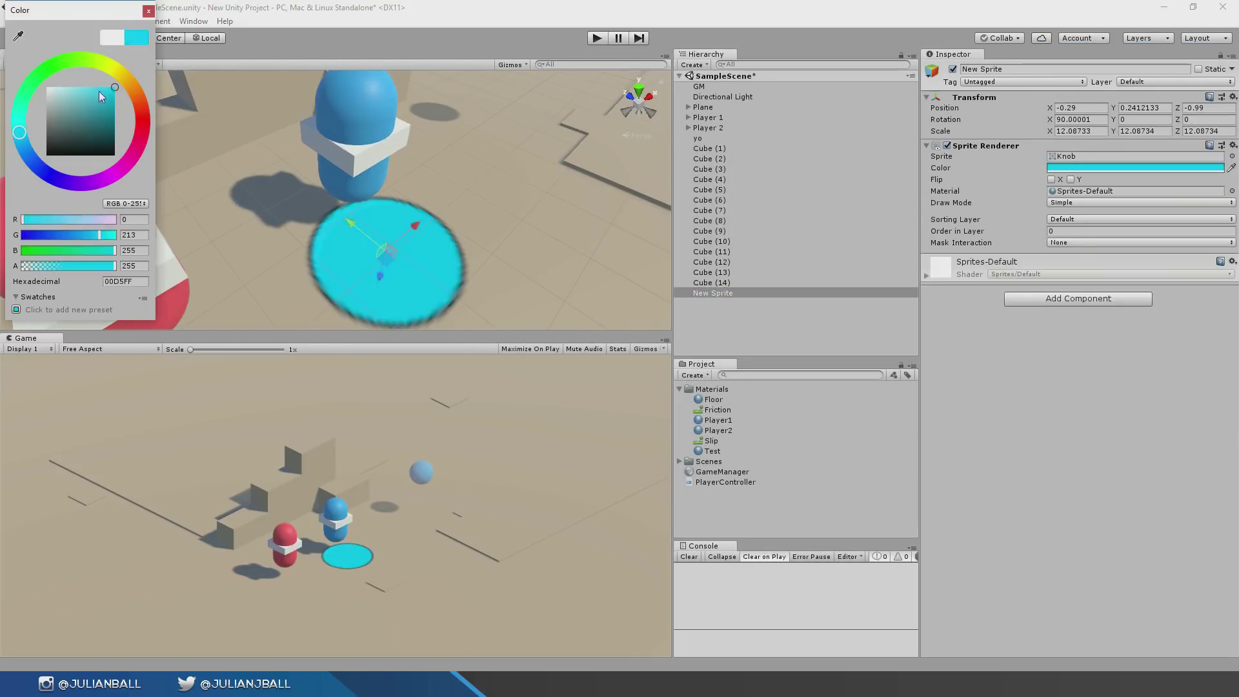
- Give the Selection Circle its cyan circle sprite and test it in play mode
left_click(1232, 157)
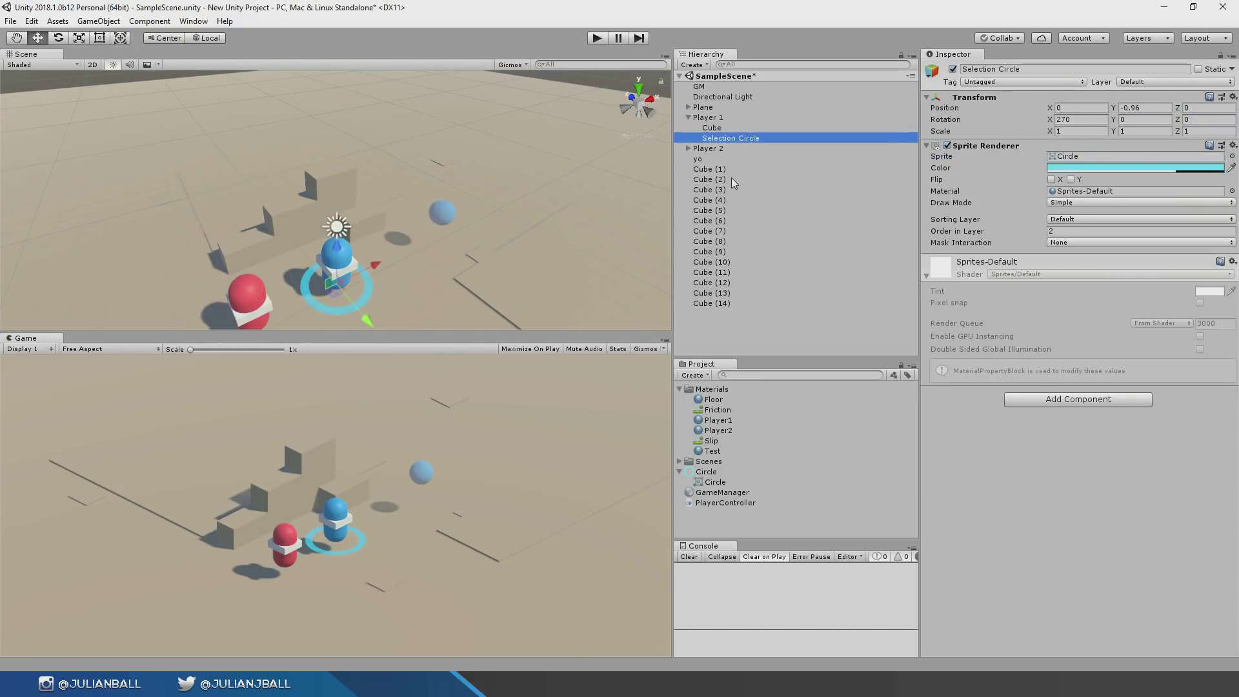
key("ctrl+p")
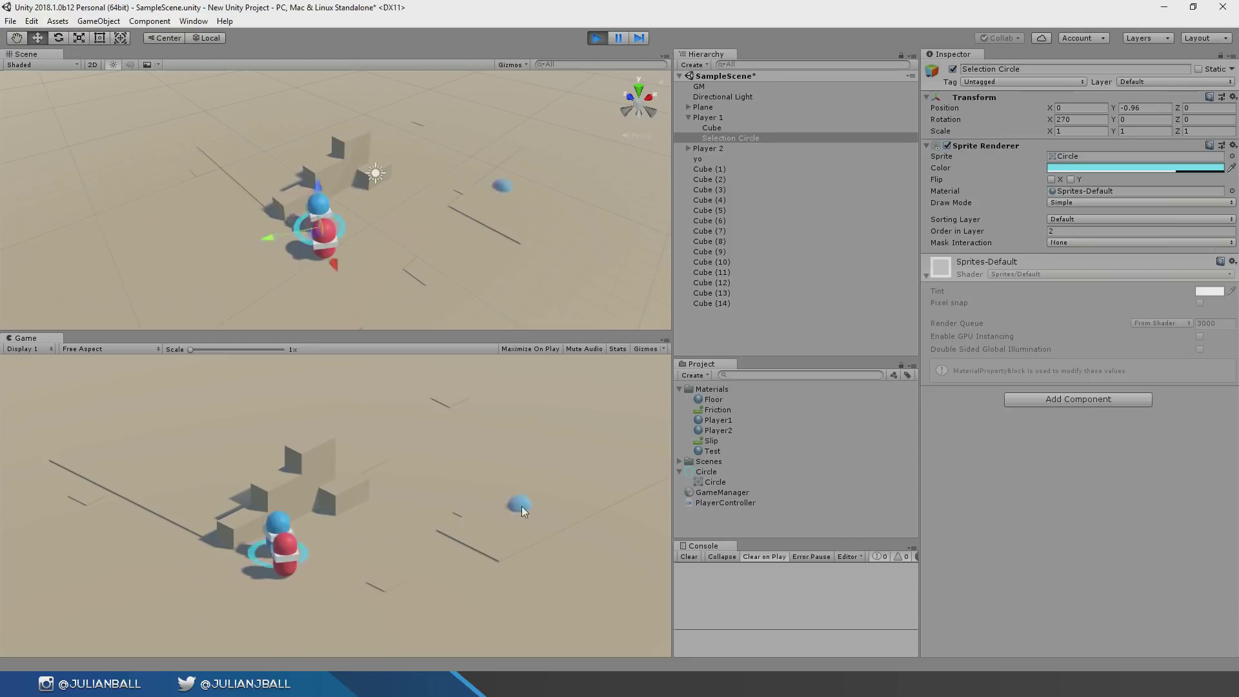
- Create an empty Projector child under Player 1 with near clip plane 2.9
key("ctrl+p")
right_click(715, 336)
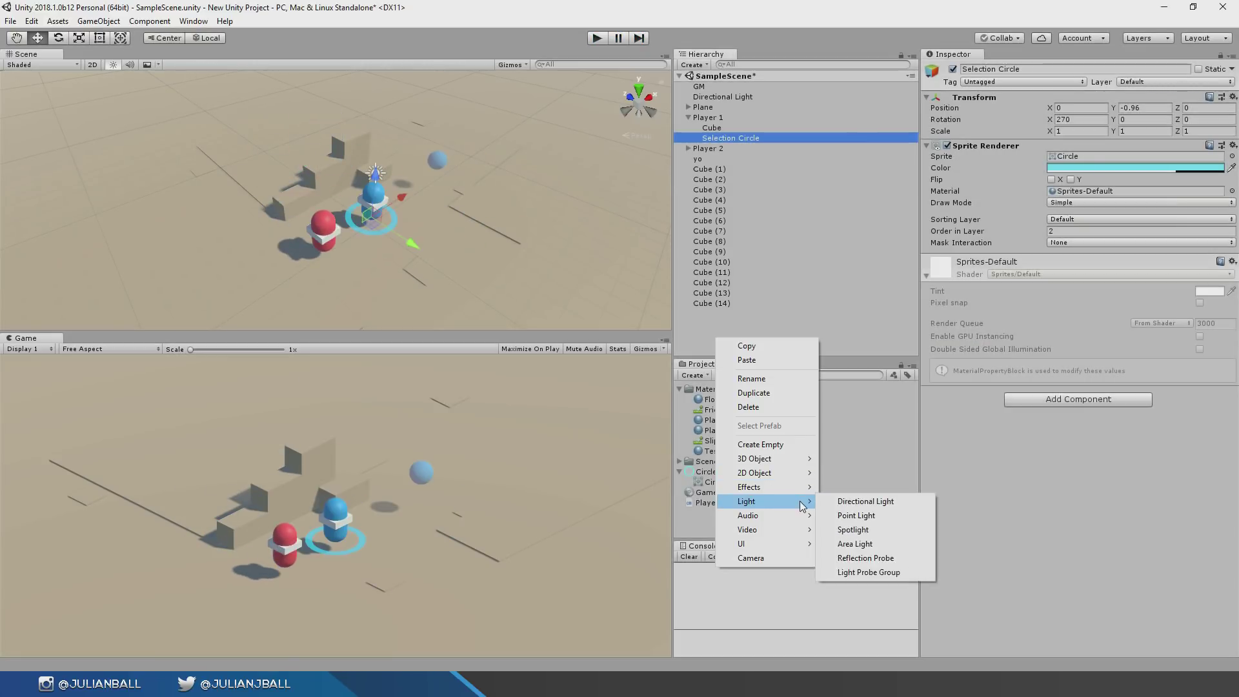
left_click(760, 444)
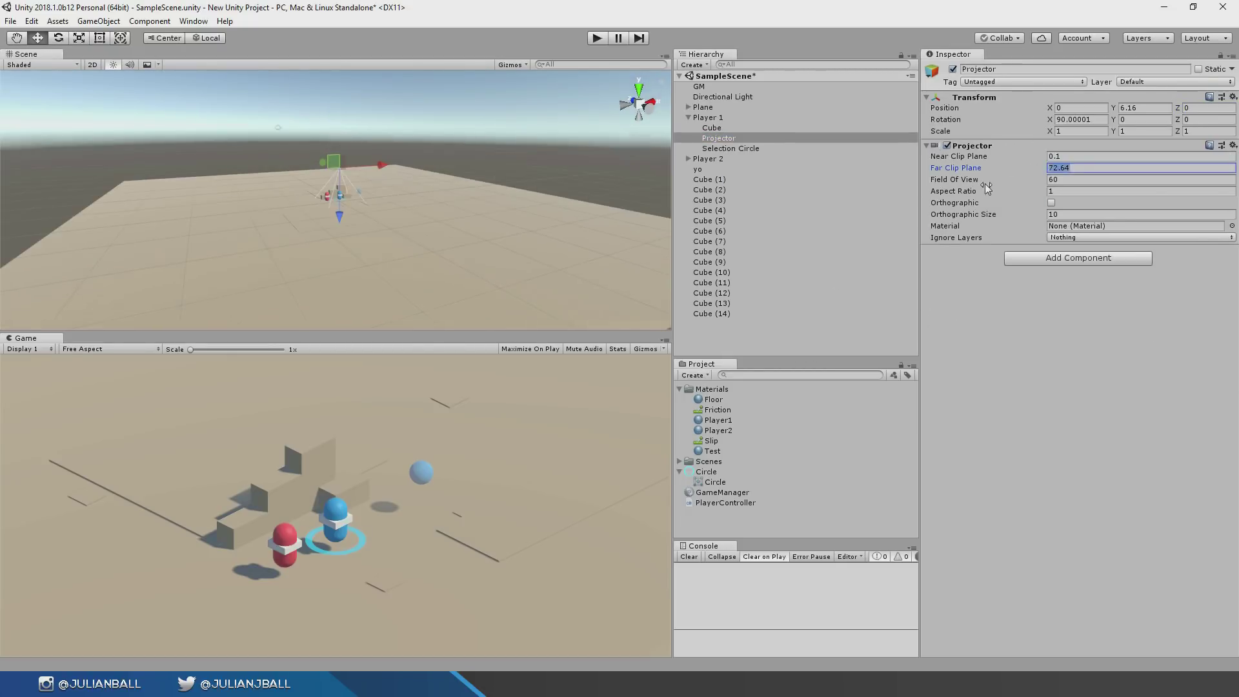
left_click(1058, 156)
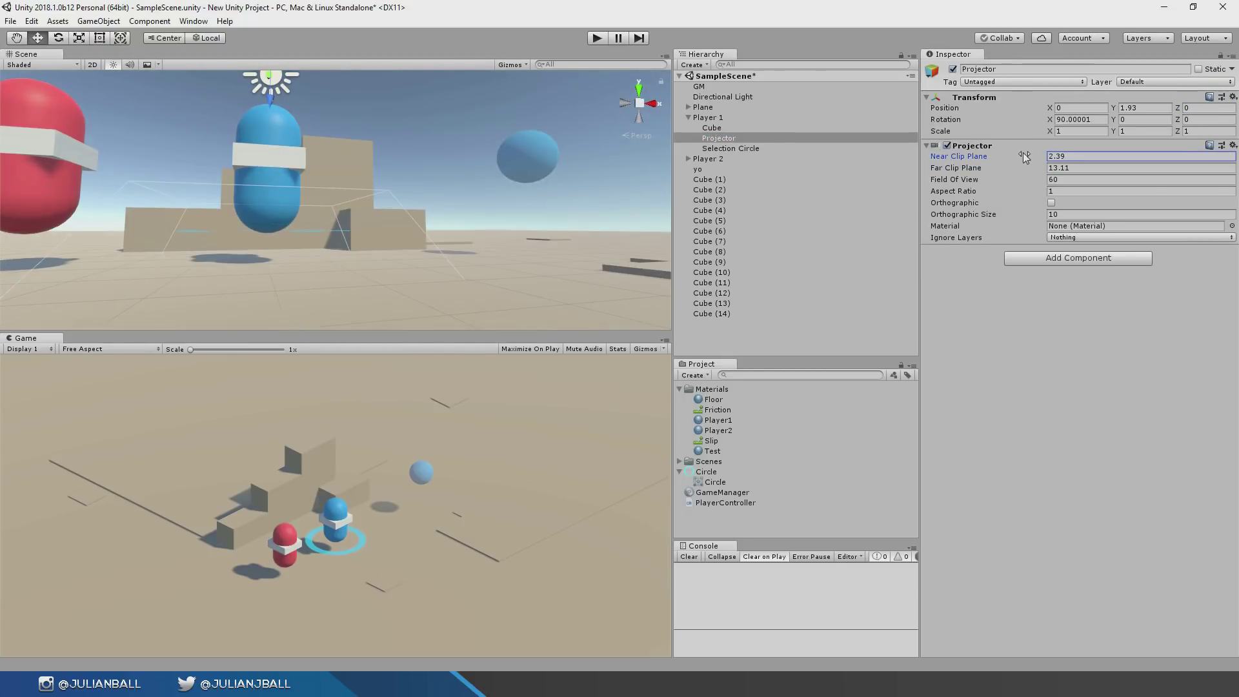
right_click_drag(535, 255, 571, 269, "alt")
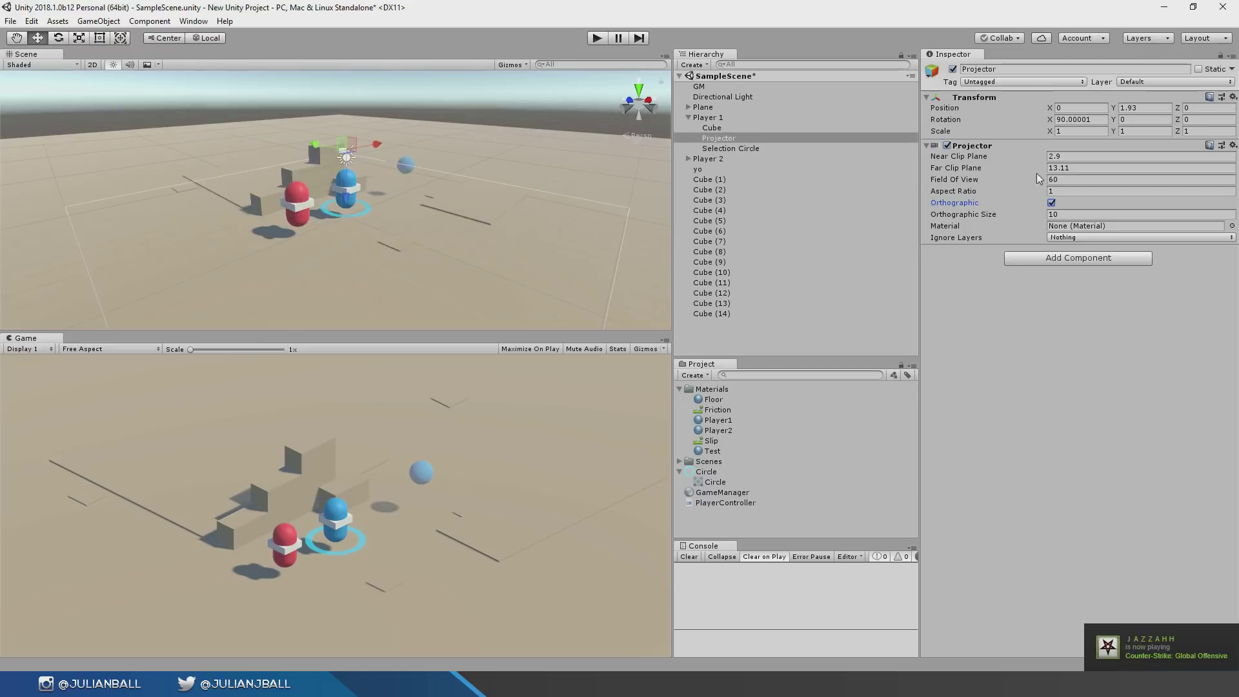
- Assign the Test material to the projector, adjust its render queue, and open the Asset Store
left_click(104, 78)
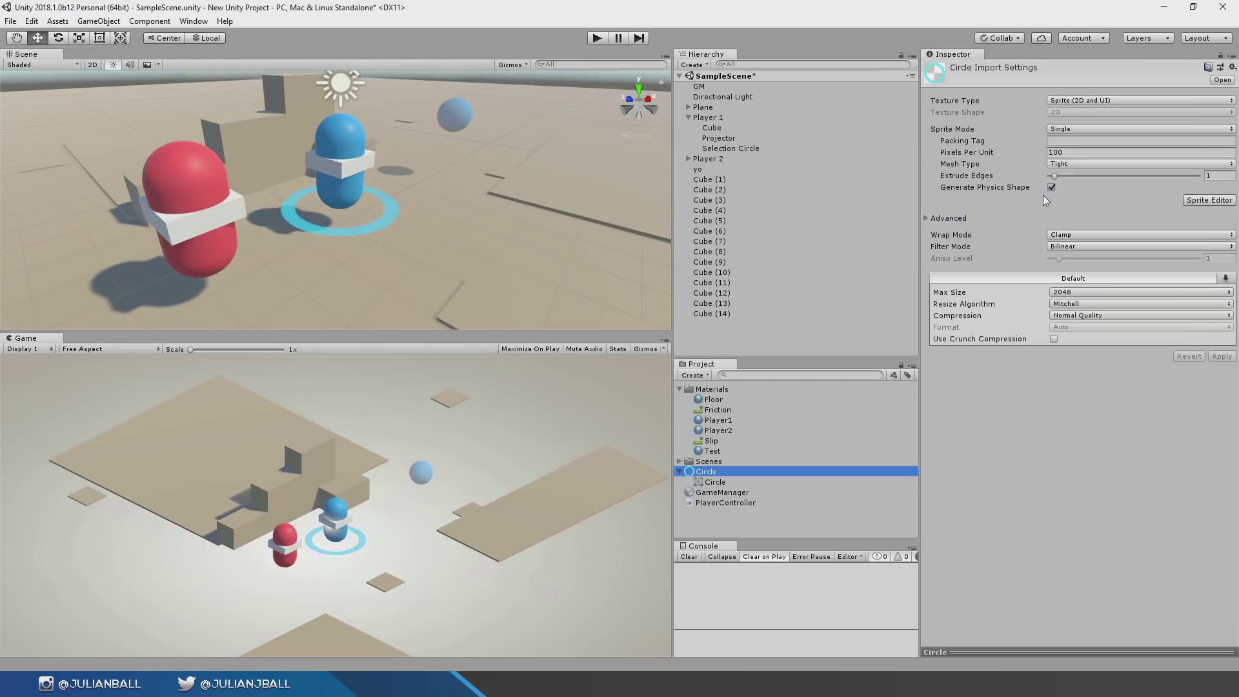
left_click(164, 197)
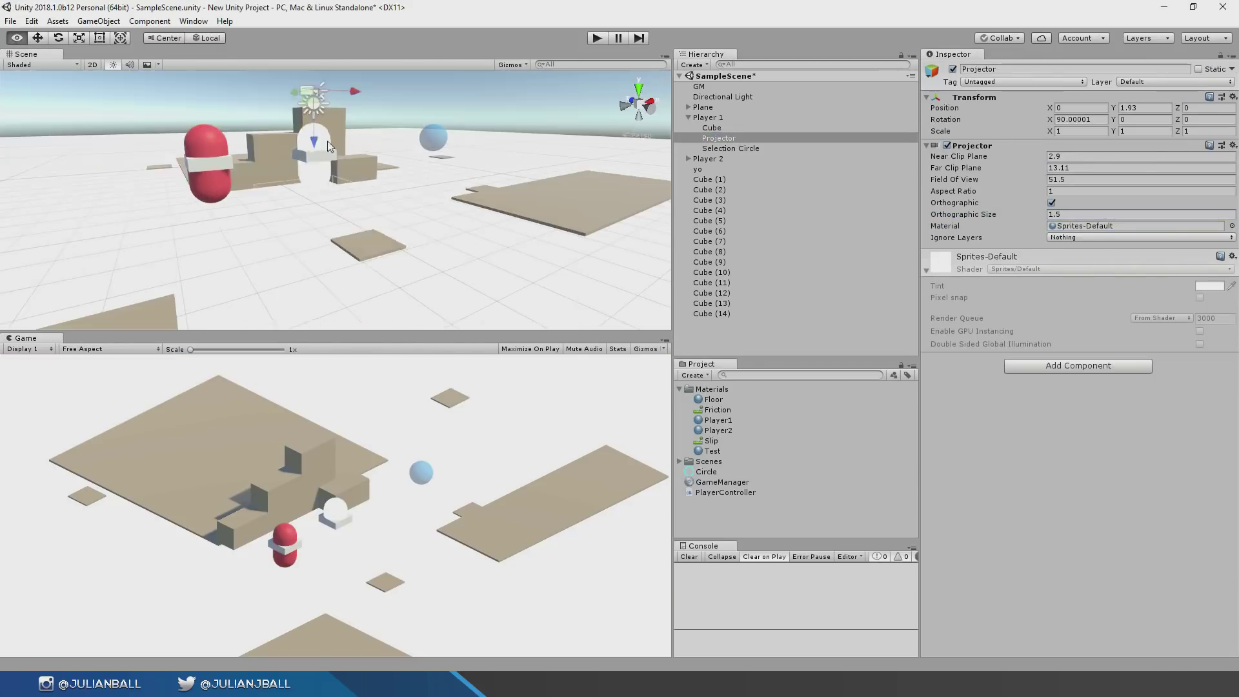
double_click(110, 122)
left_click(1168, 353)
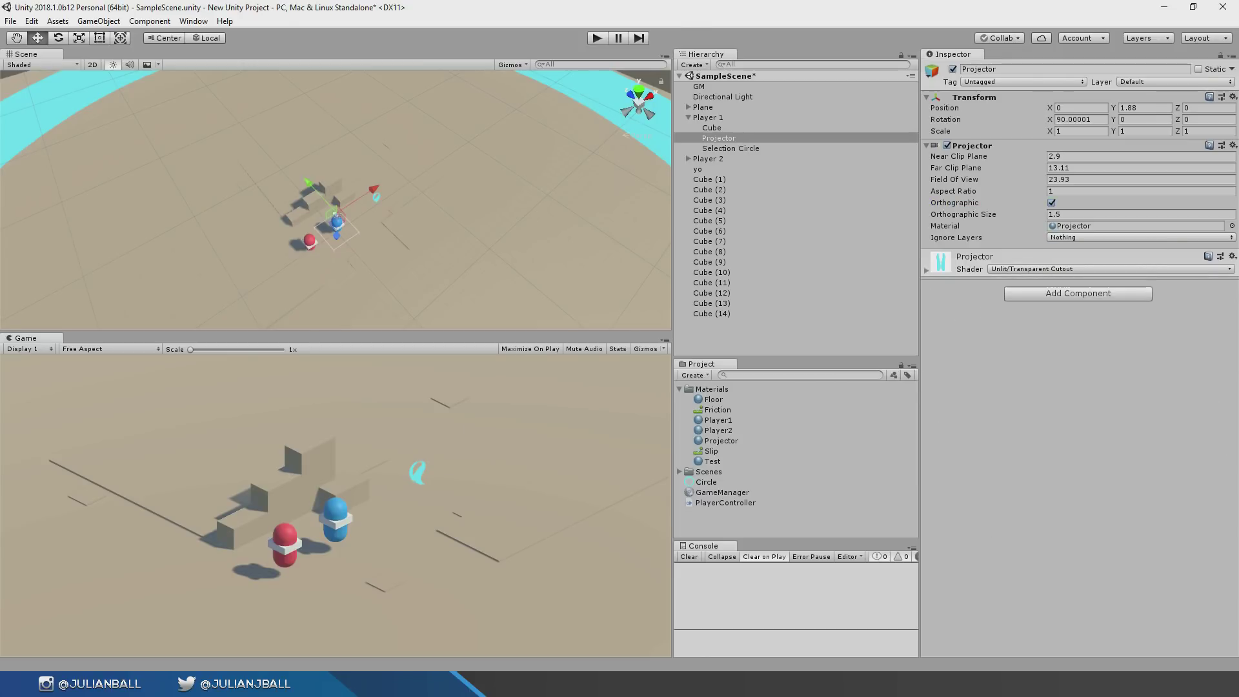
key("ctrl+9")
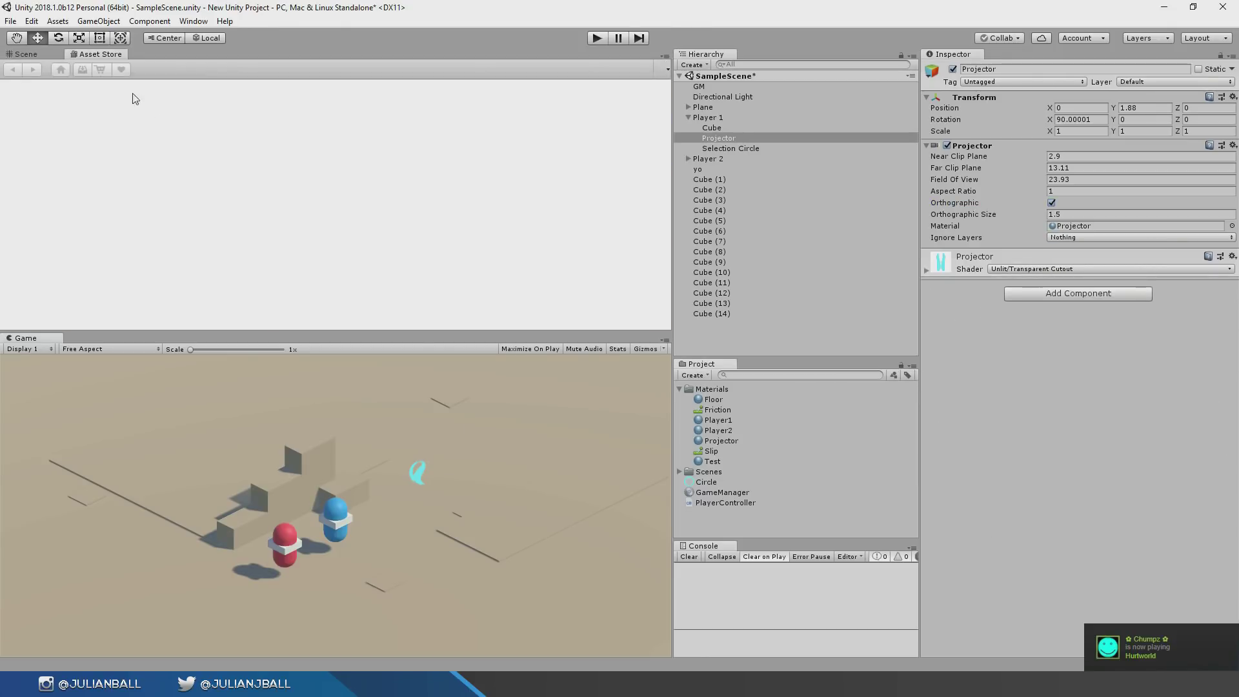
- Import Standard Assets with Models, Prefabs, Scenes, Scripts, Shaders and Textures unchecked
left_click(431, 244)
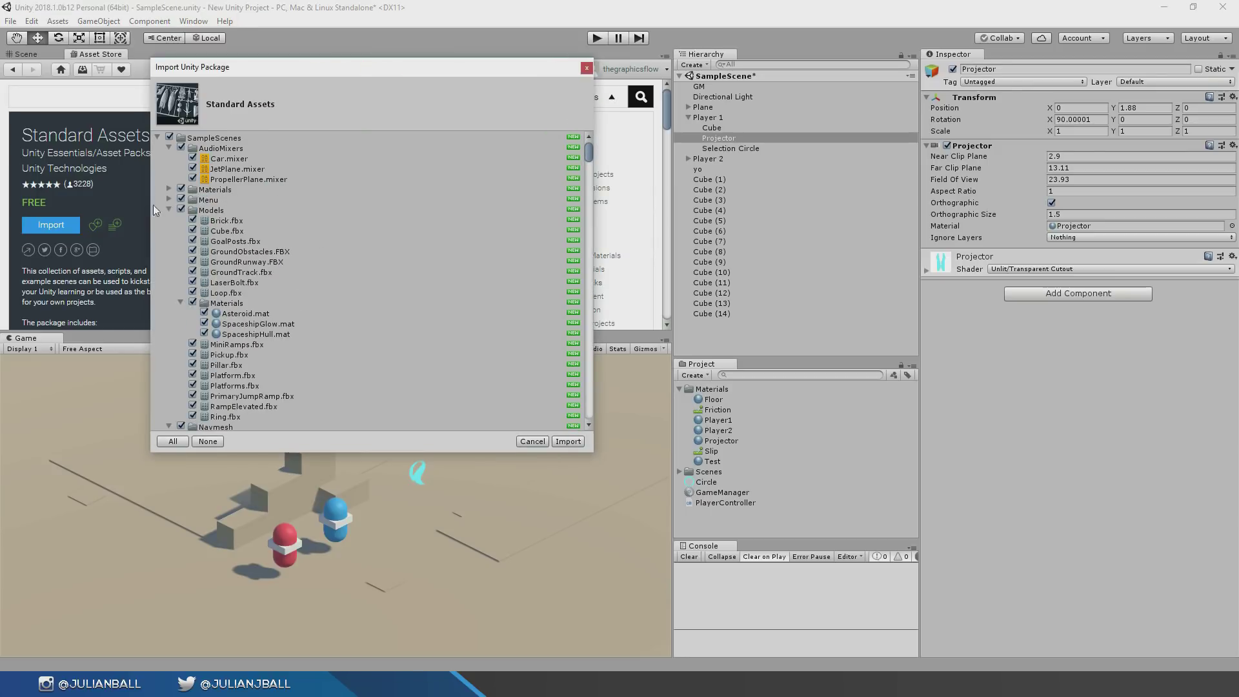
left_click(181, 210)
left_click(180, 221)
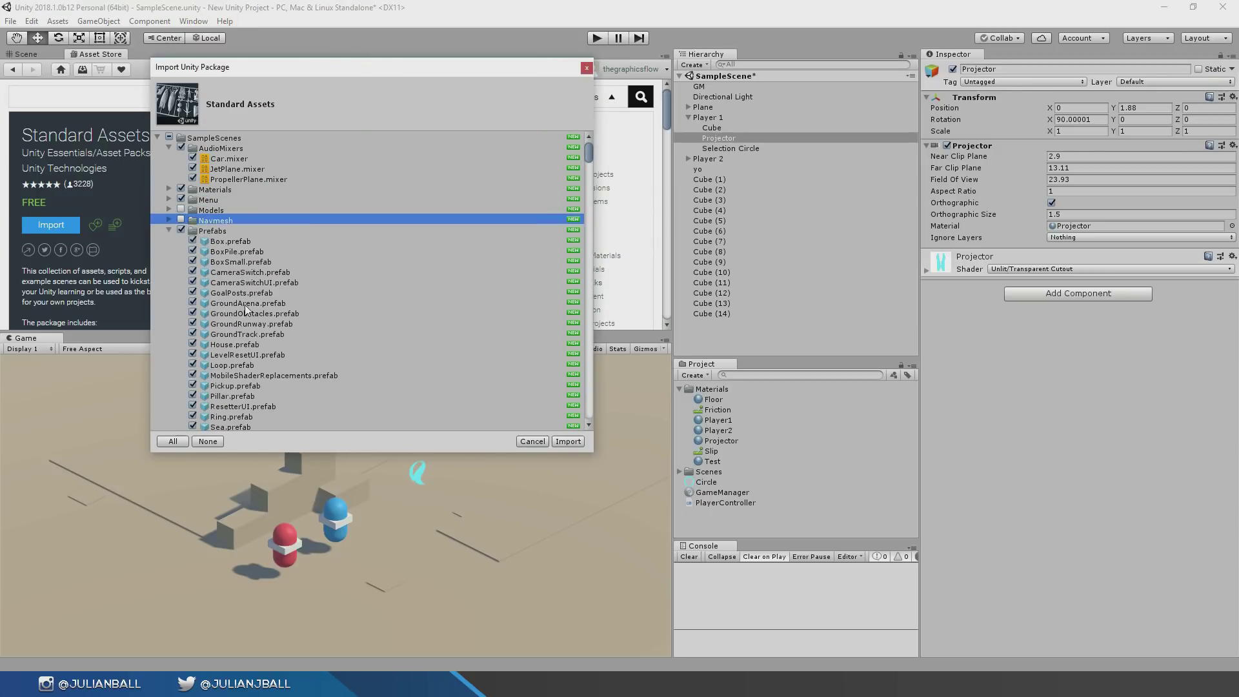
left_click(180, 231)
left_click(181, 240)
left_click(181, 251)
left_click(181, 262)
left_click(180, 272)
left_click(192, 303)
left_click(192, 313)
scroll(298, 407, "down", 1)
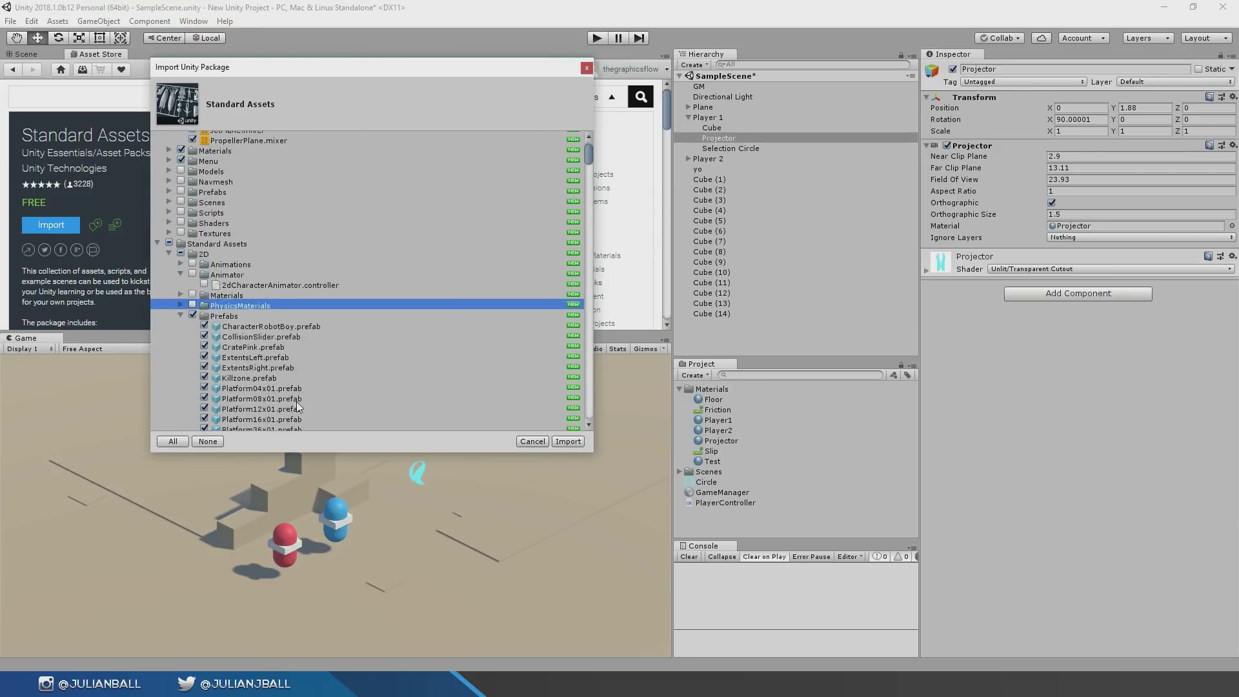
scroll(297, 406, "down", 1)
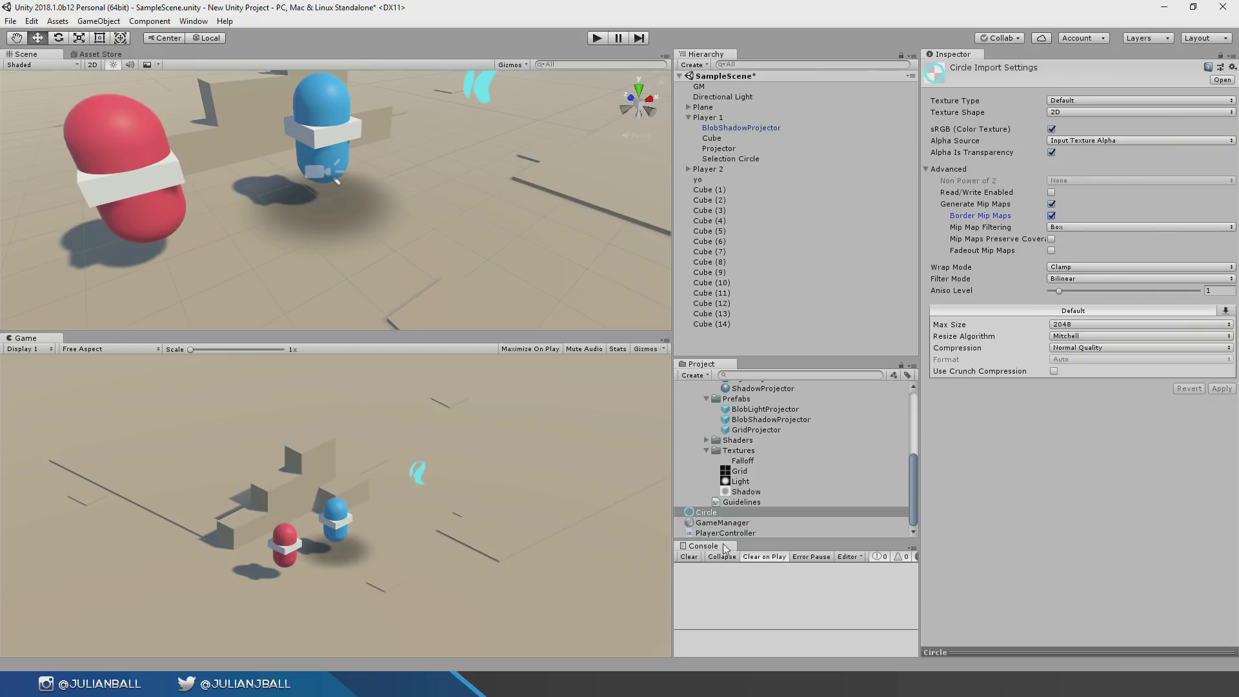
- Pick the Light texture as the shadow cookie and inspect its import settings
left_click(1139, 324)
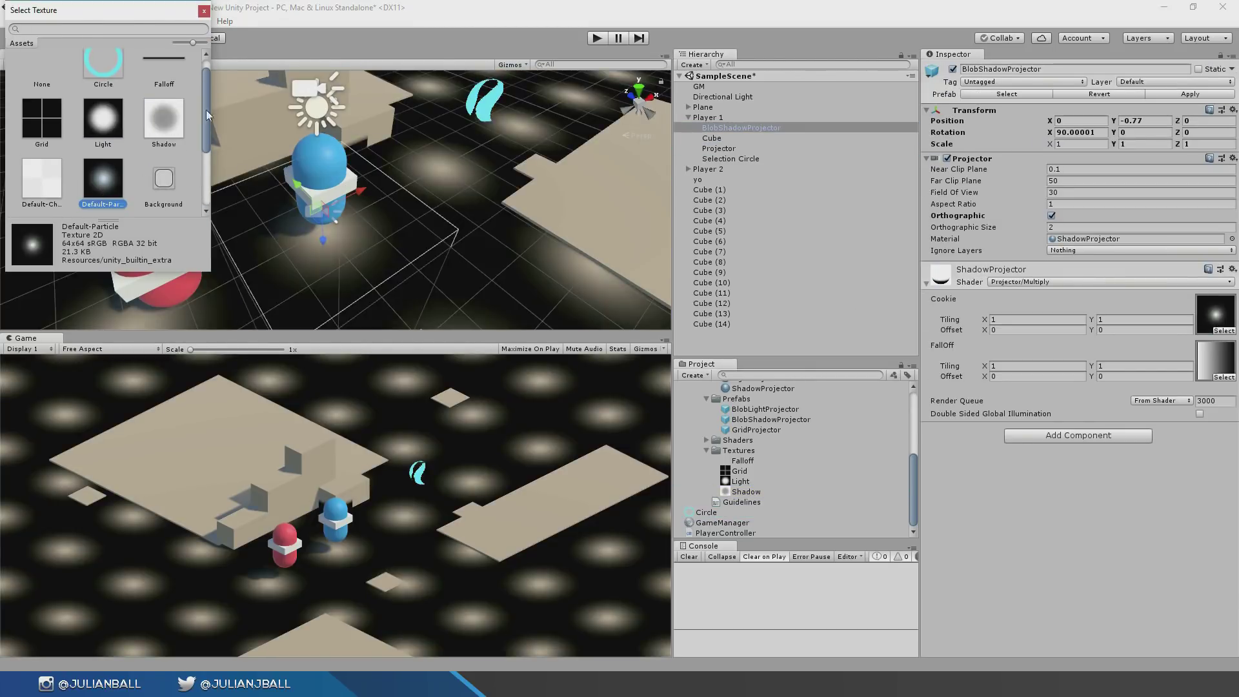
left_click(743, 482)
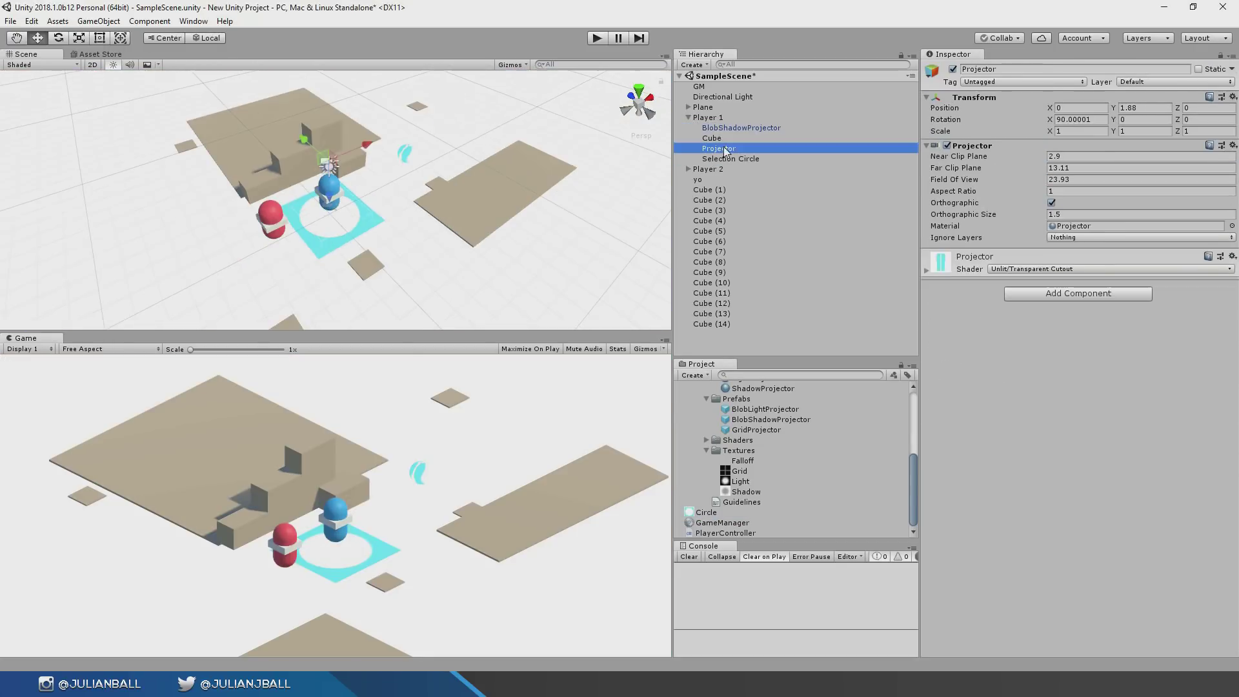
left_click(742, 482)
- Open the Circle image in Photoshop and check the Shadow texture's import settings
double_click(742, 482)
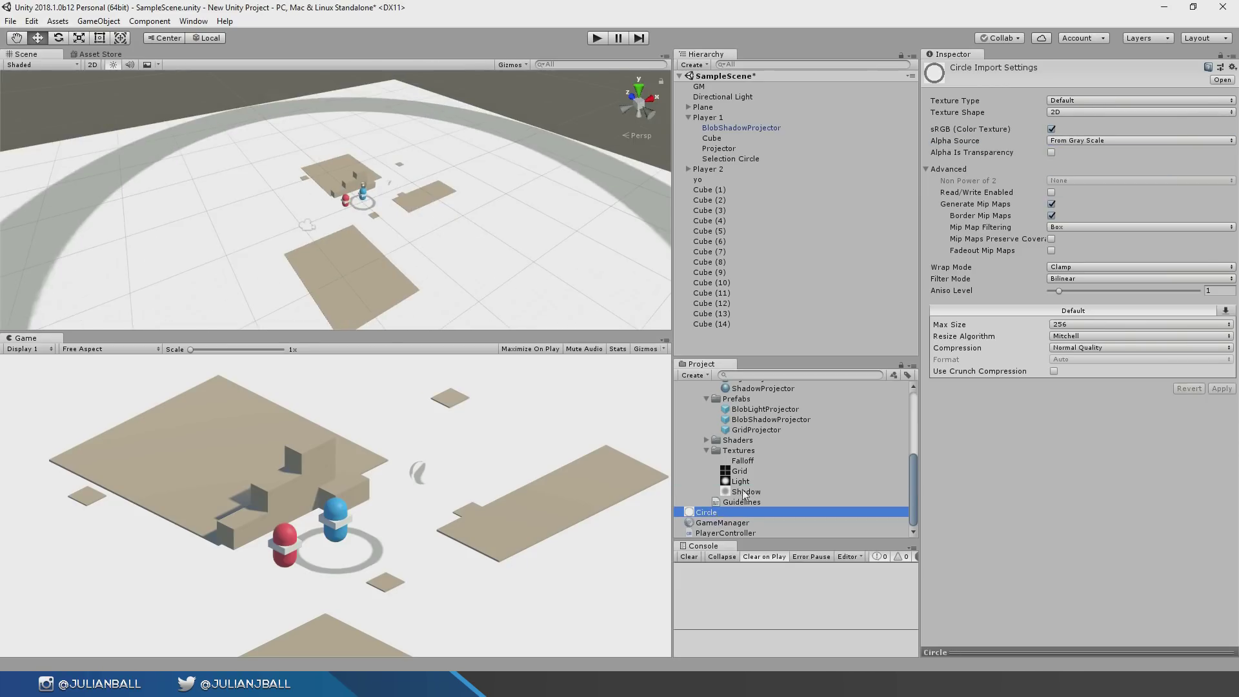
left_click(1139, 324)
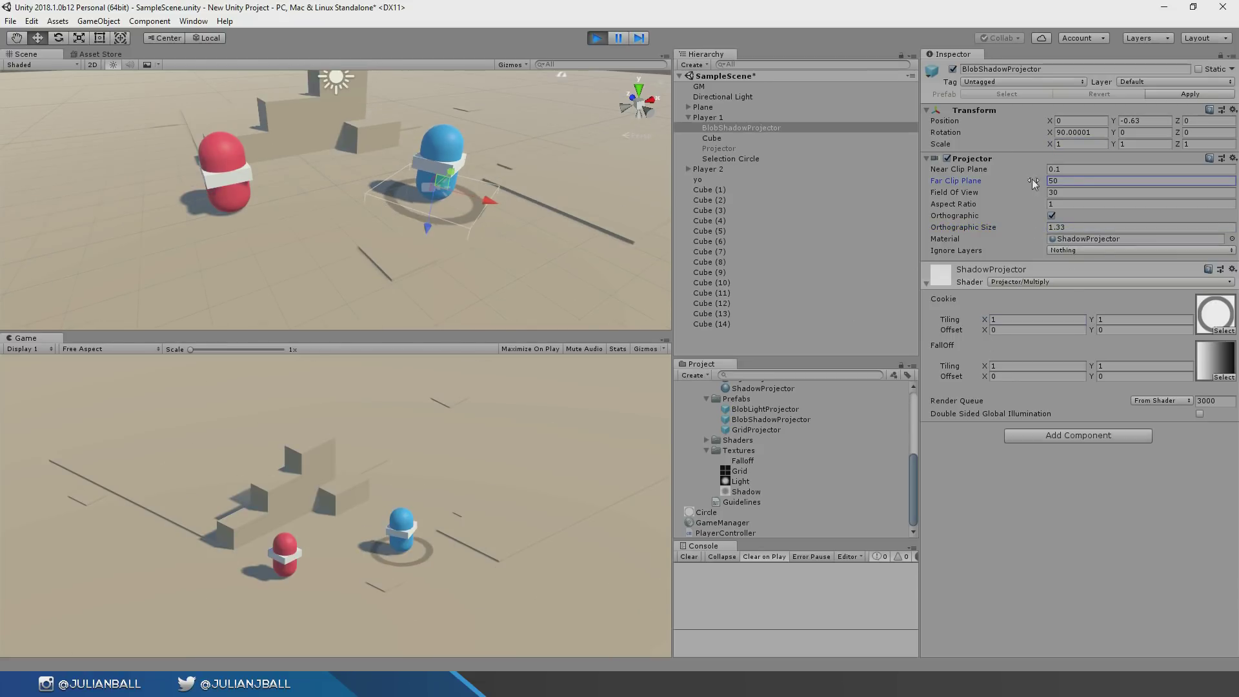
- Send the blue player to two spots on the ground to check the blob shadow
left_click(401, 473)
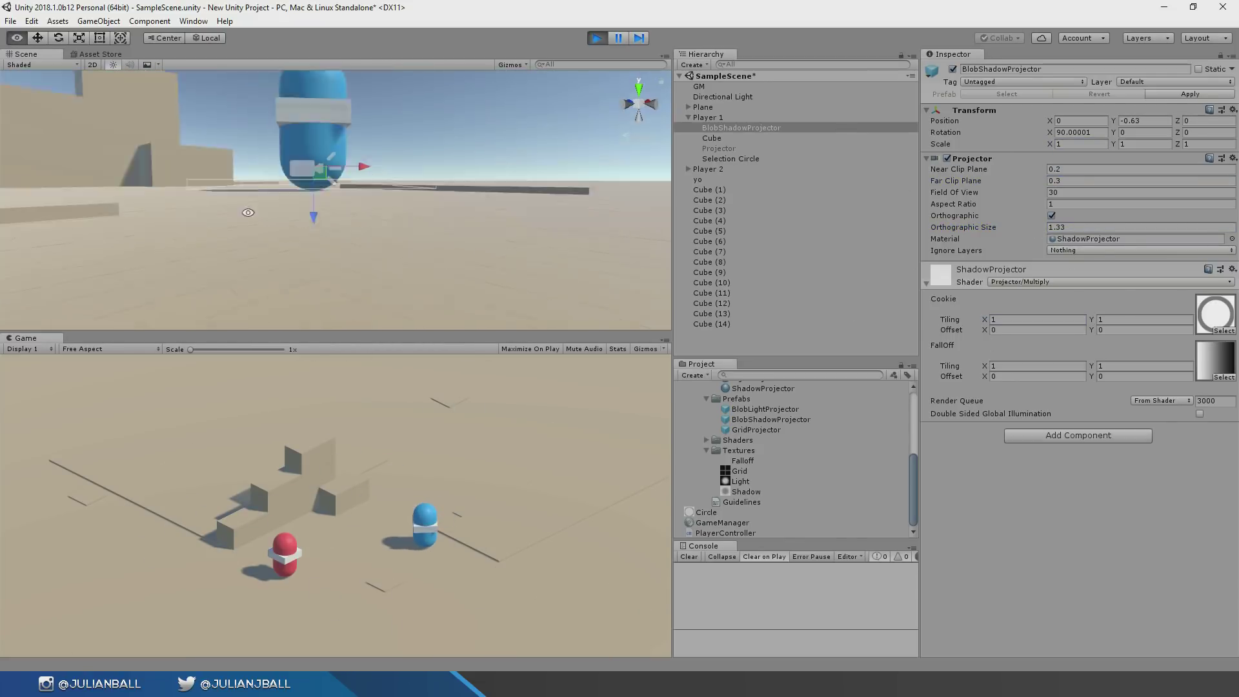
left_click_drag(248, 213, 325, 211, "alt")
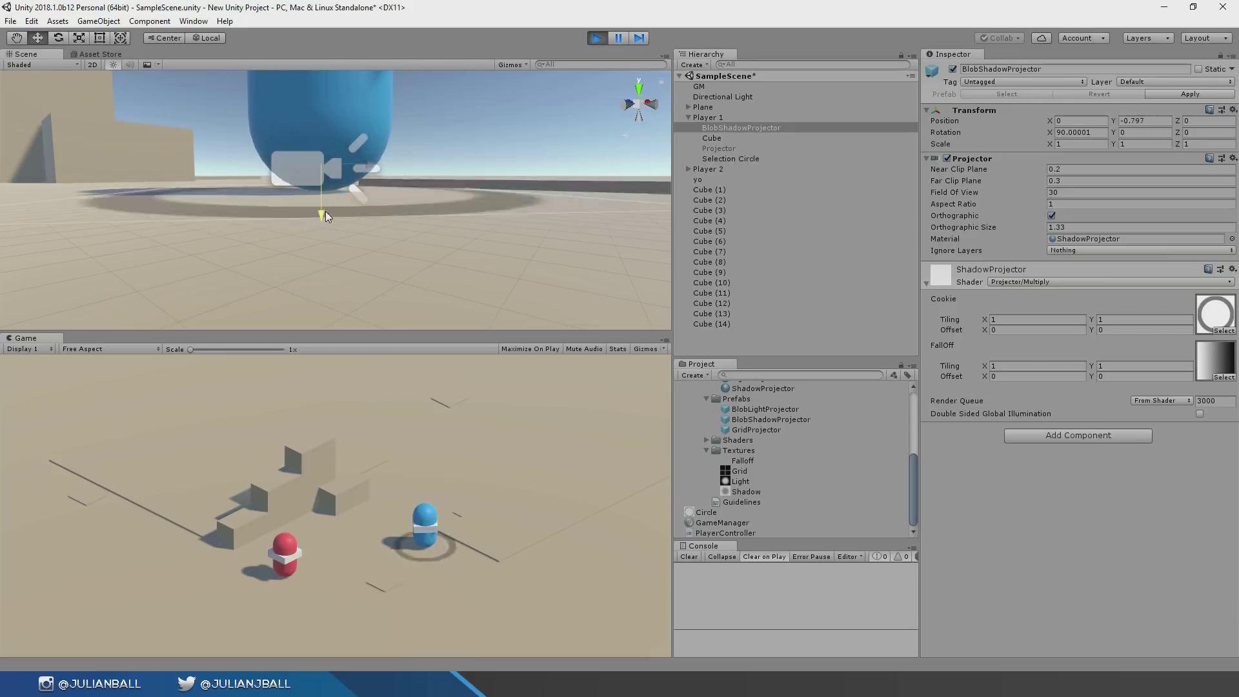
left_click(461, 564)
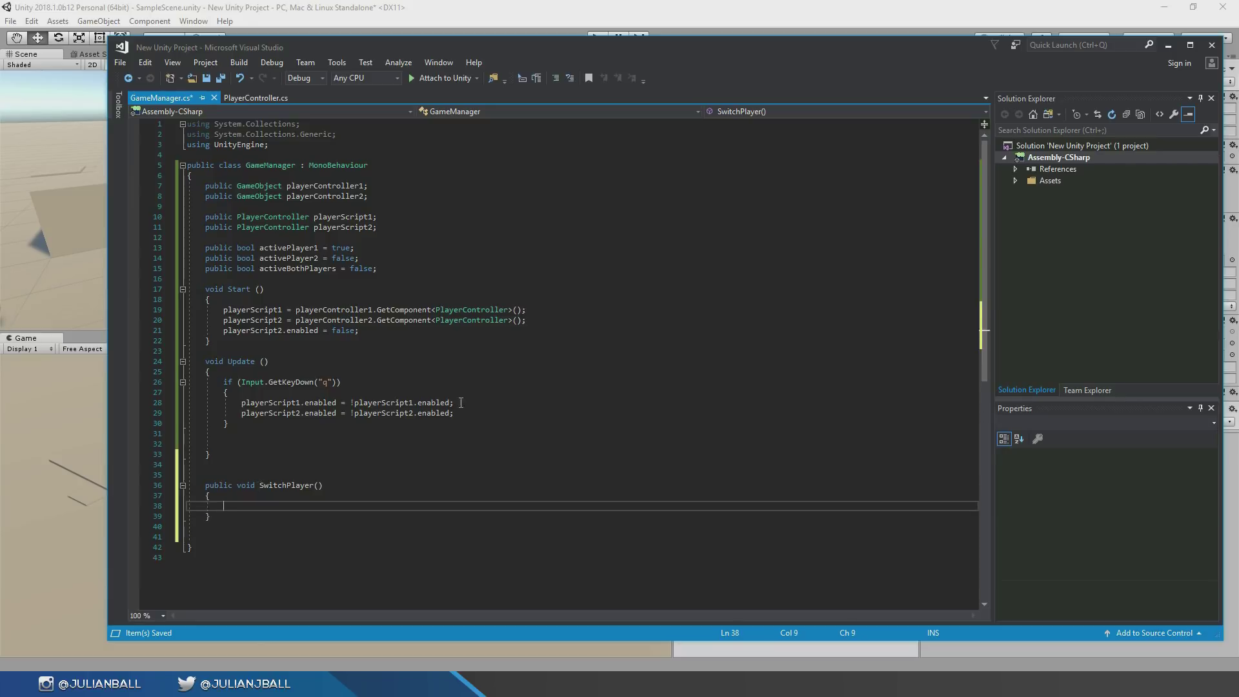
- Paste the player toggle lines into SwitchPlayer, index them as array elements, then remove them
type("playerScript1.enabled = !playerScript1.enabled; playerScript2.enabled = !playerScript2.enabled;")
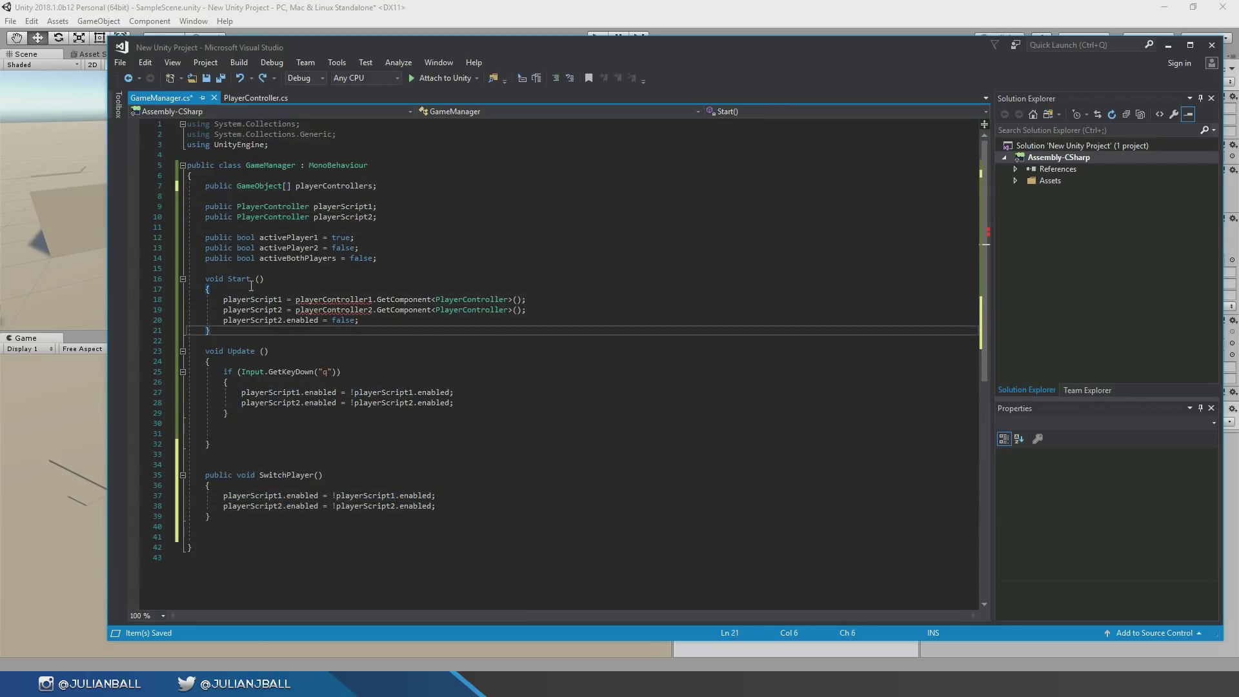
key("ctrl+y")
key("ctrl+y")
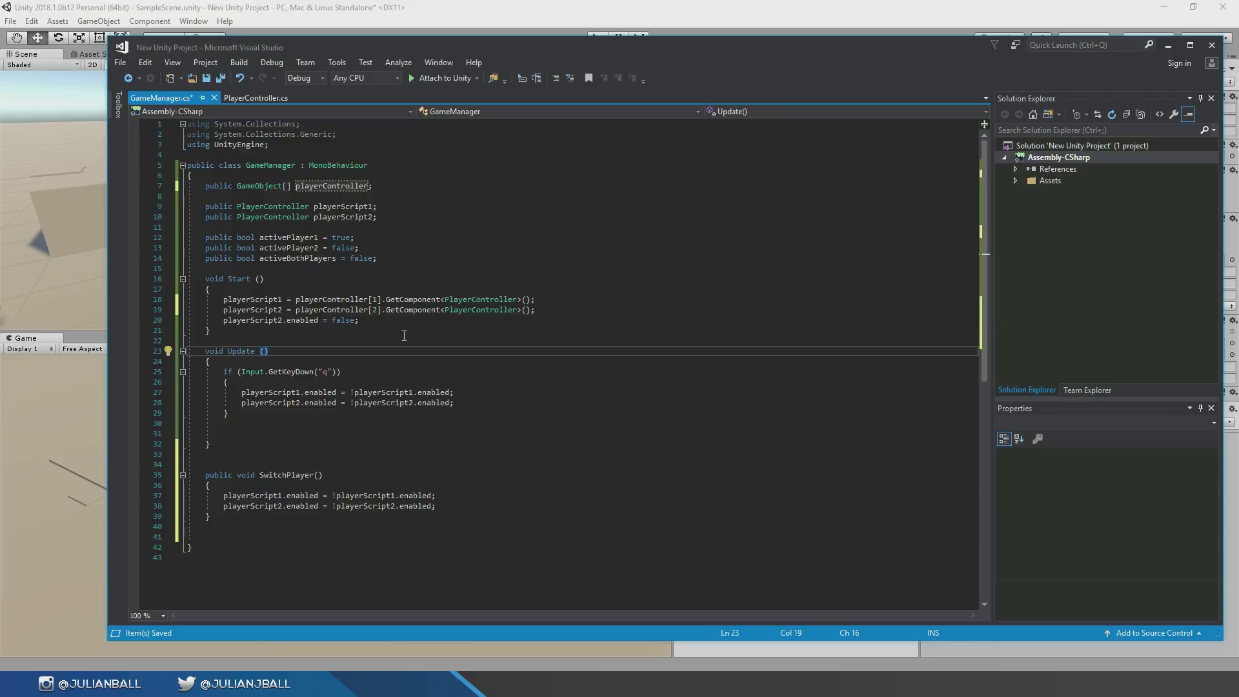
left_click_drag(223, 496, 454, 510)
key("Delete")
left_click(427, 218)
key("Return")
key("Return")
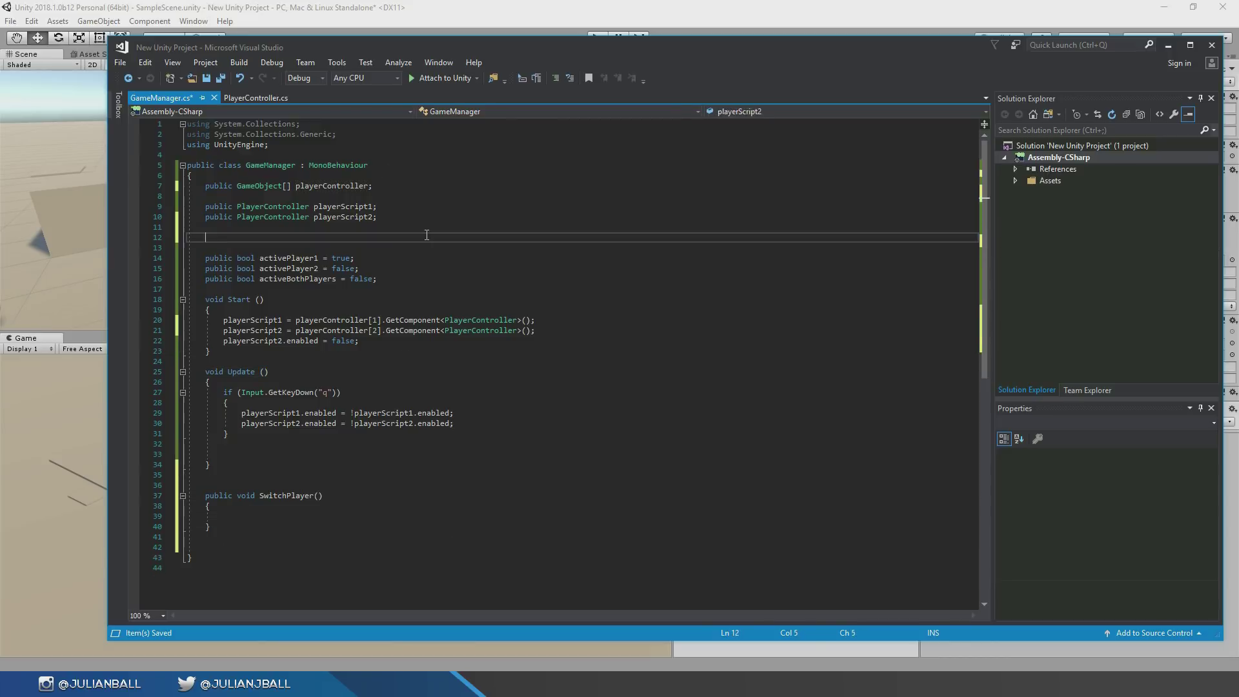
- Add curPlayer += 1 followed by an if check on curPlayer
type("curPlayer += 1;")
key("Return")
type("if (curPlayer > 2")
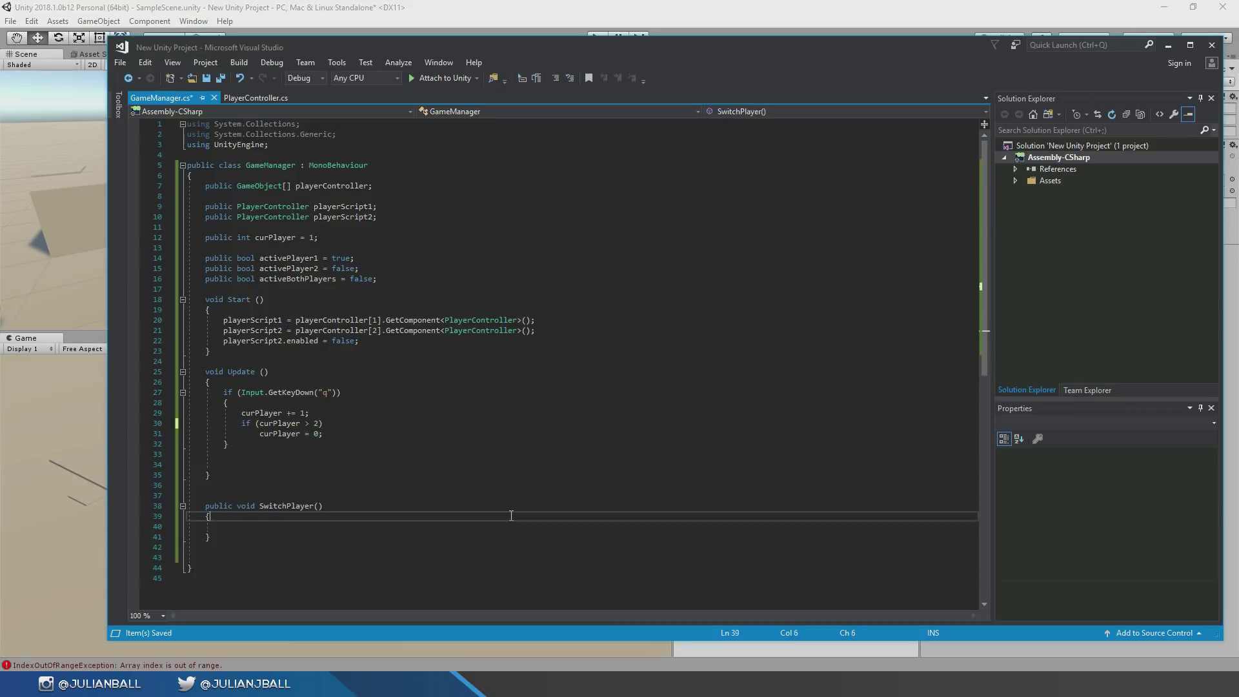
left_click(279, 522)
scroll(302, 469, "down", 1)
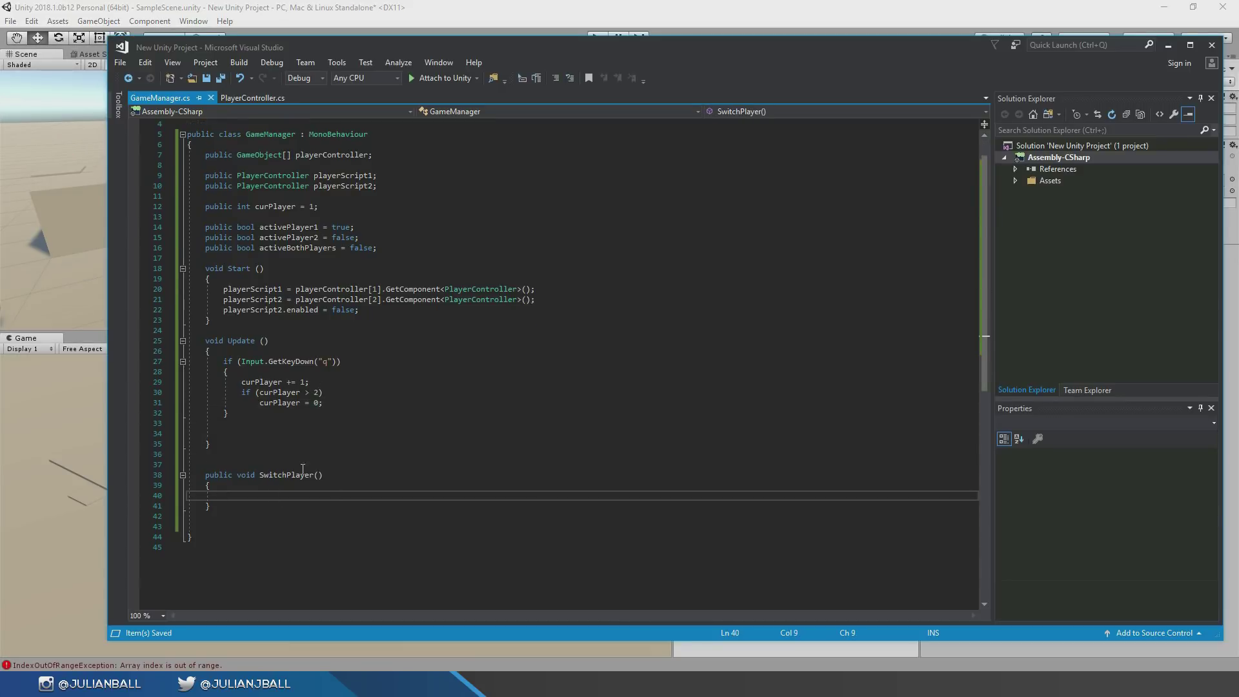
scroll(292, 533, "up", 1)
type("pla")
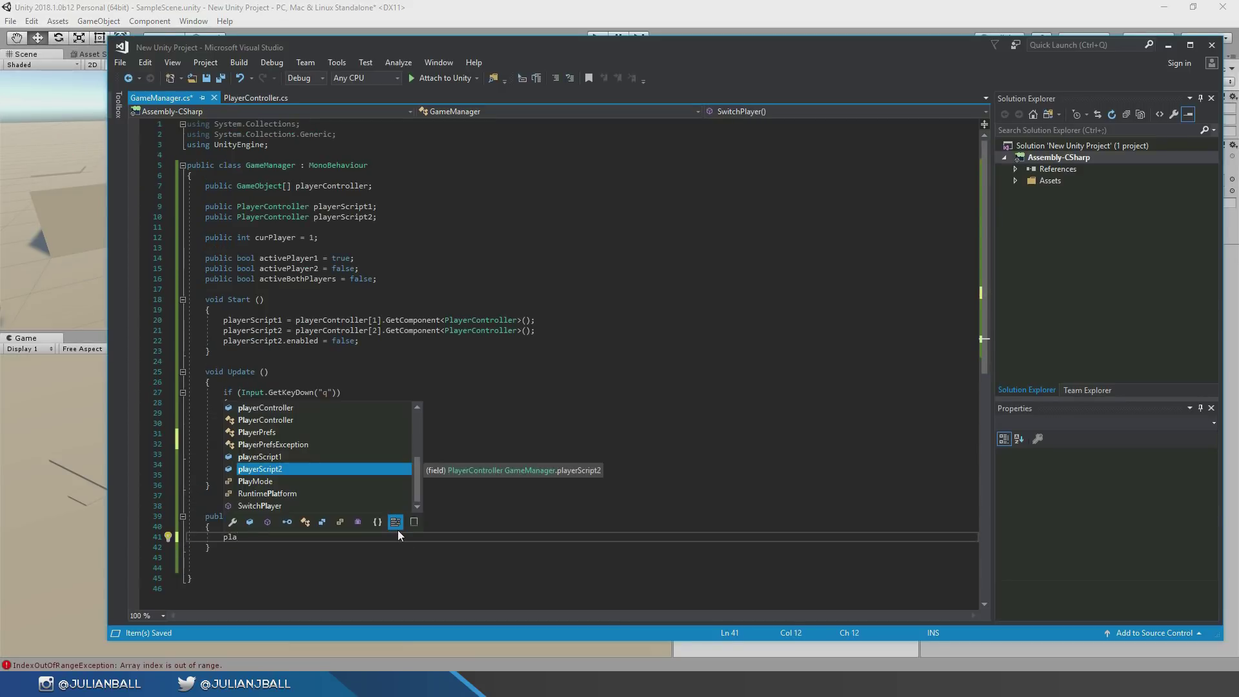
key("Escape")
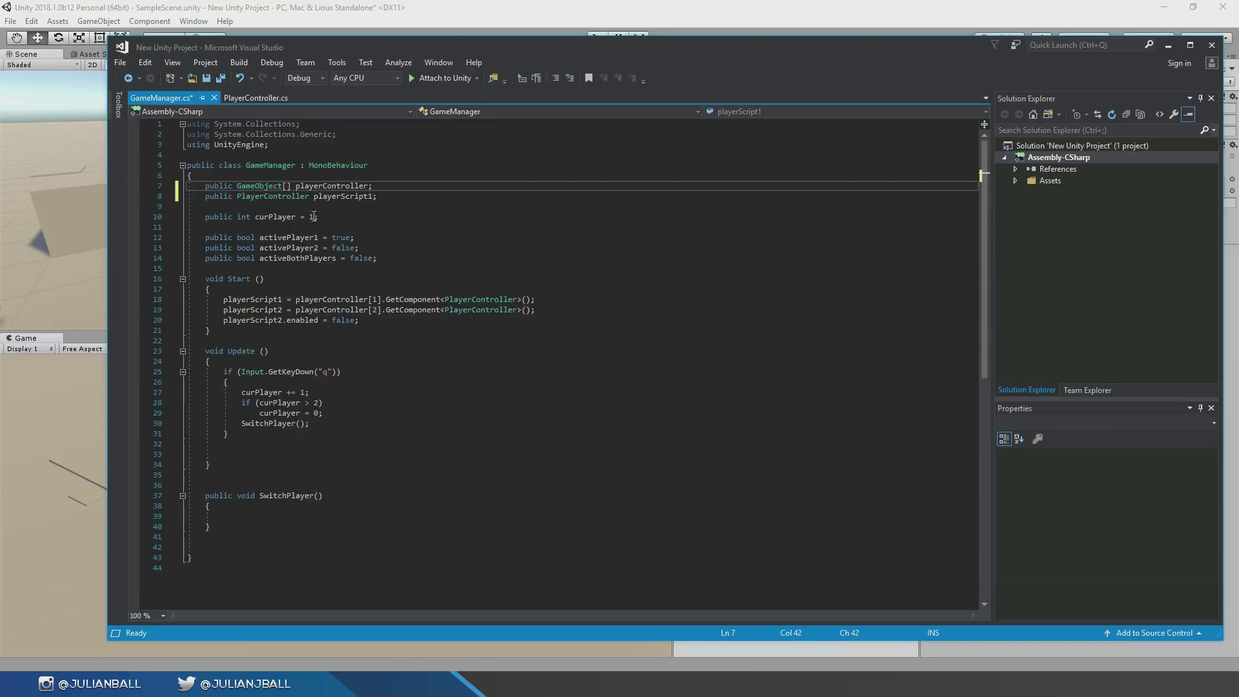
- Index the playerScript assignments as elements 1 and 2, setting playerScript[].enabled = false
left_click(378, 299)
type("1; i")
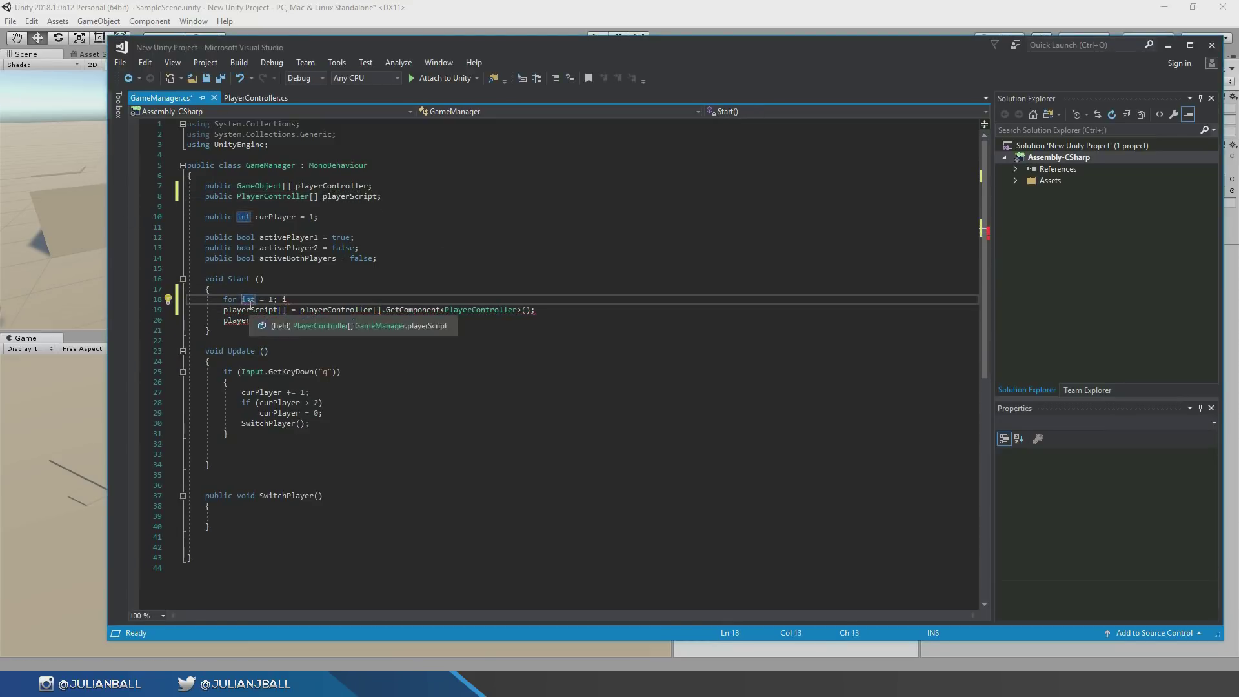
key("ctrl+c")
key("ctrl+v")
type("2")
left_click(277, 320)
type("[")
key("Right")
type("]")
left_click(416, 406)
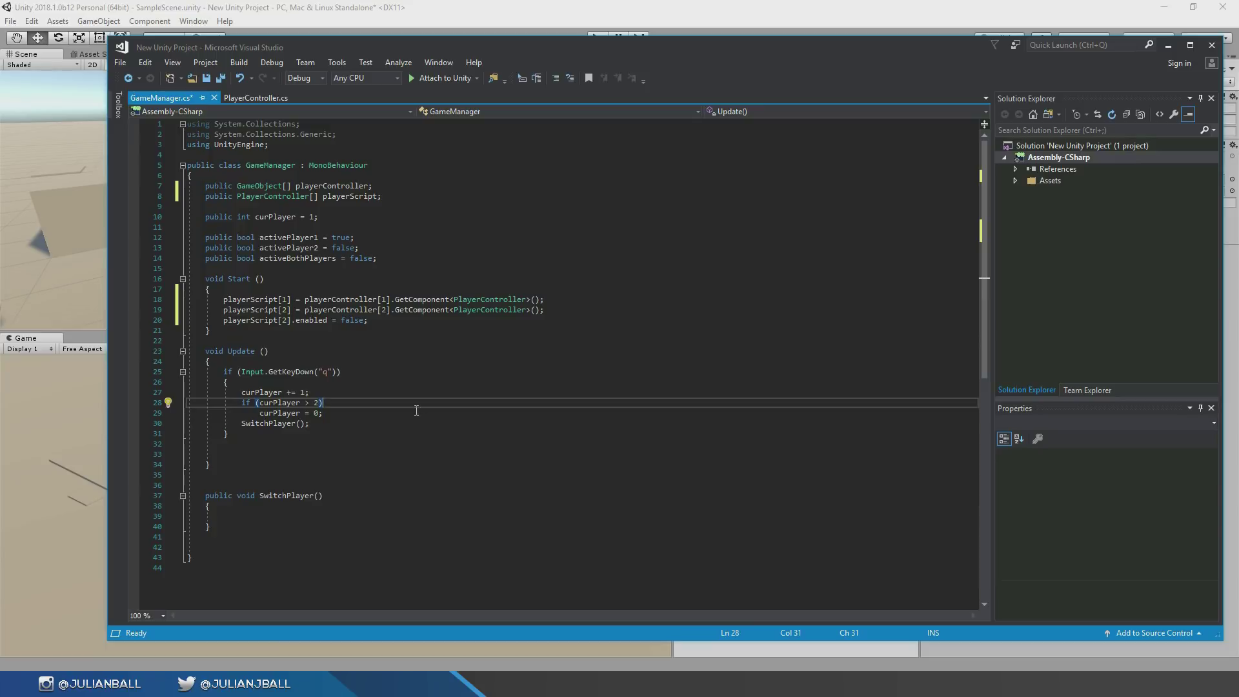
type("play")
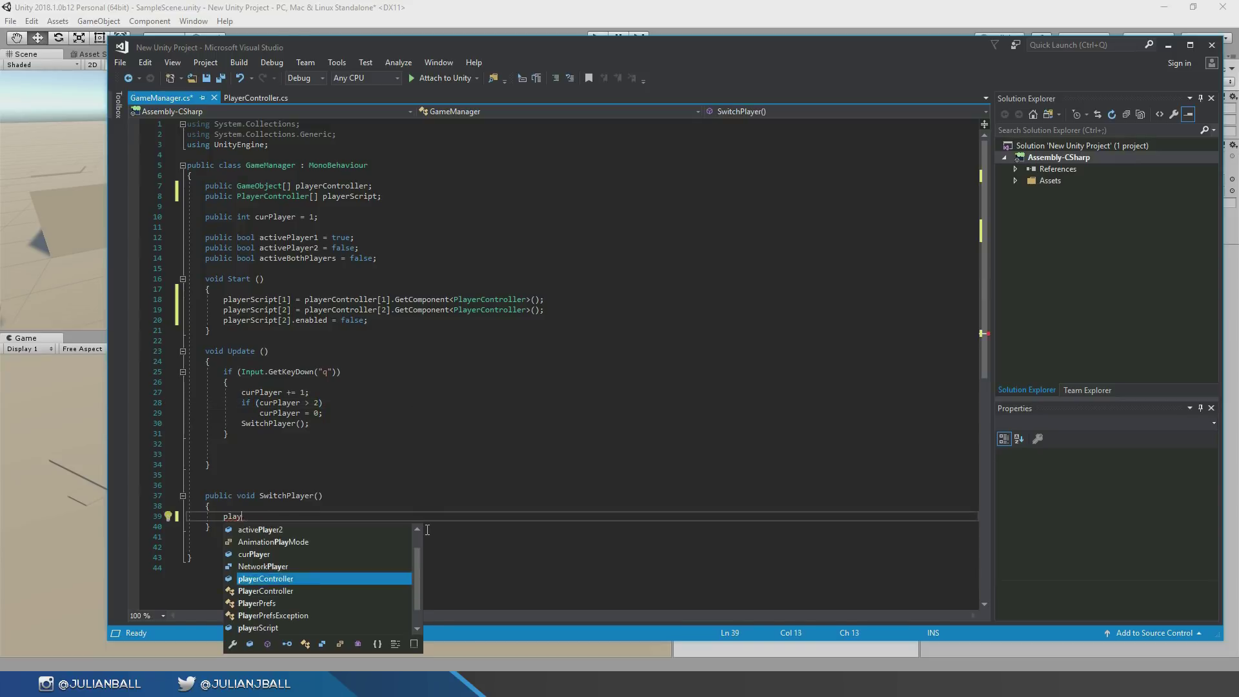
type("erScript[].enabled = false;")
key("Return")
type("playerScript[curPlayer] = true")
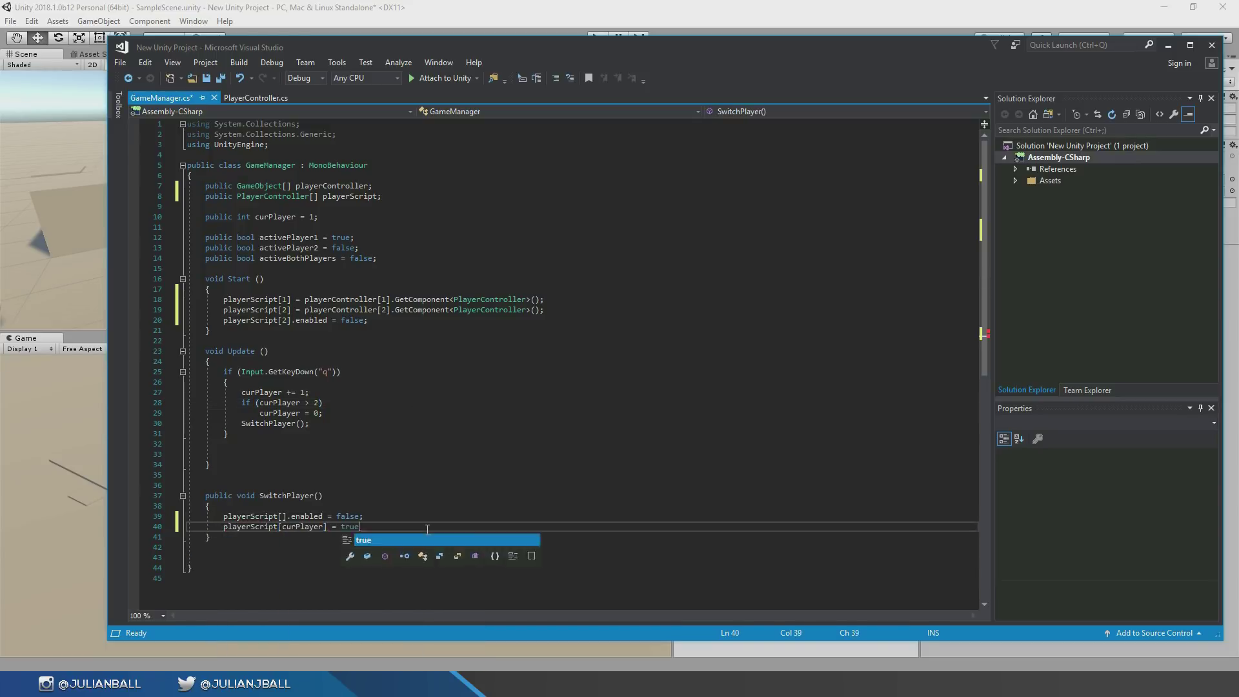
type(";")
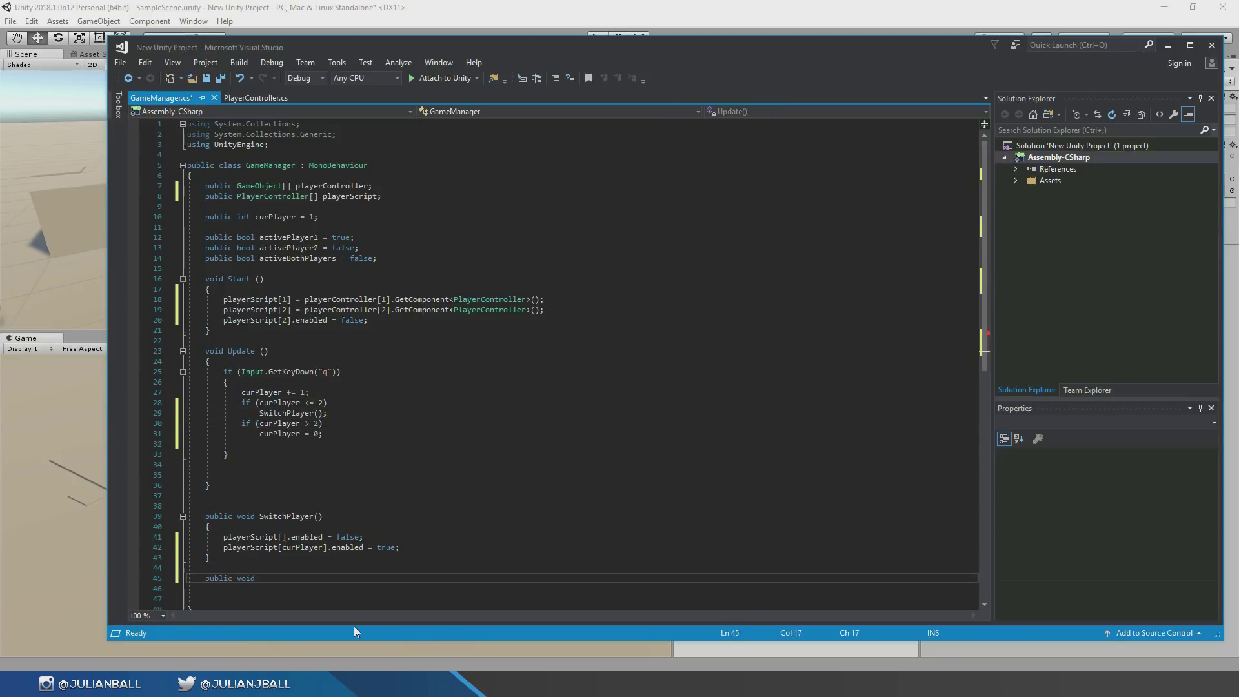
- Undo the extra if-blocks in Update and start a for loop over PlayerController
type("SwtichBothPlayers(")
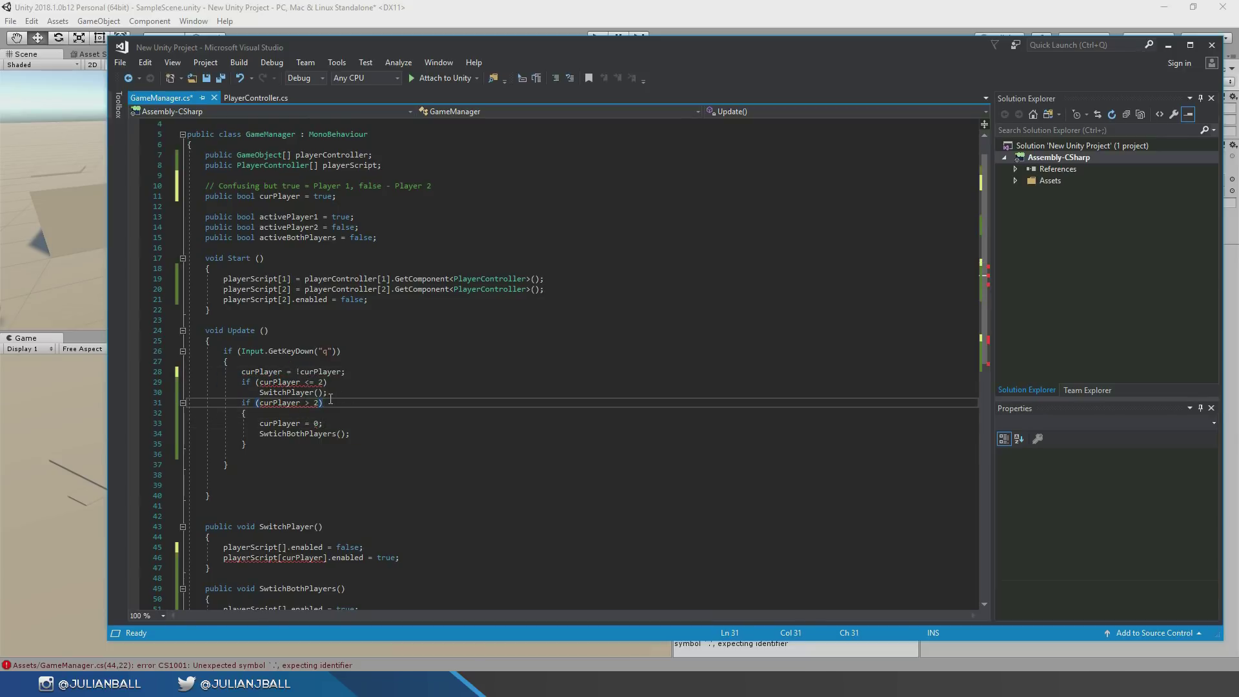
key("ctrl+z")
key("ctrl+z")
key("ctrl+z")
key("ctrl+z")
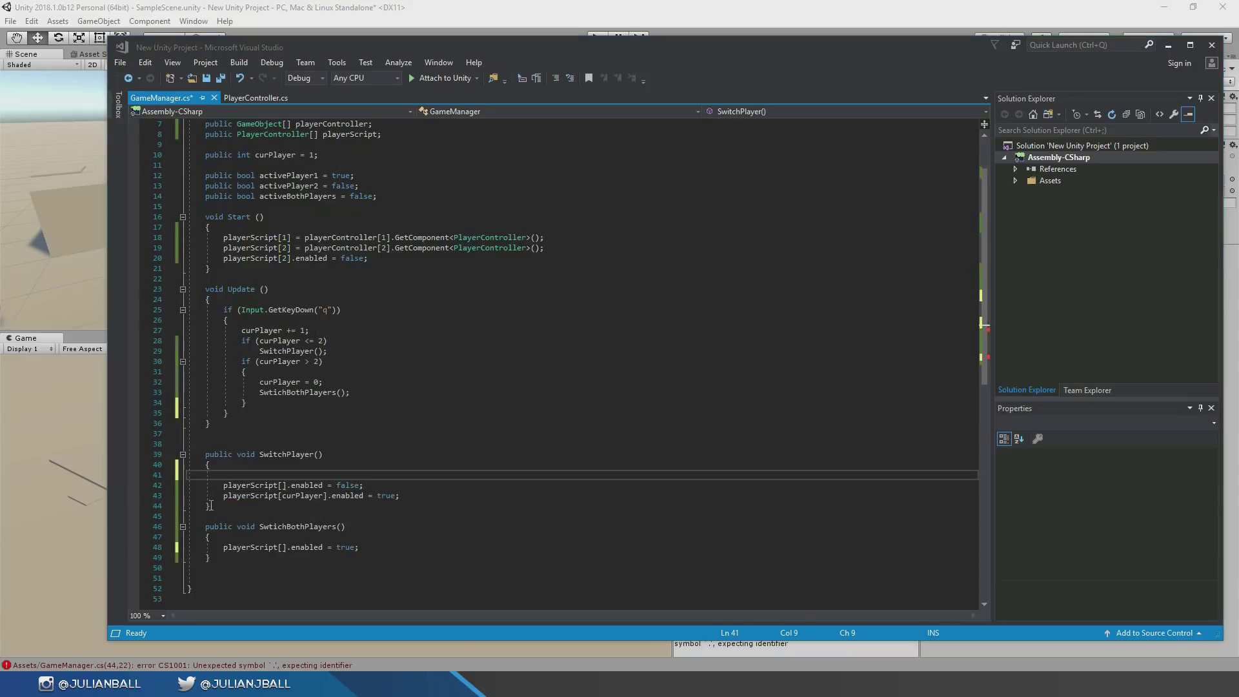
type("for")
key("Tab")
key("Tab")
type("PlayerController")
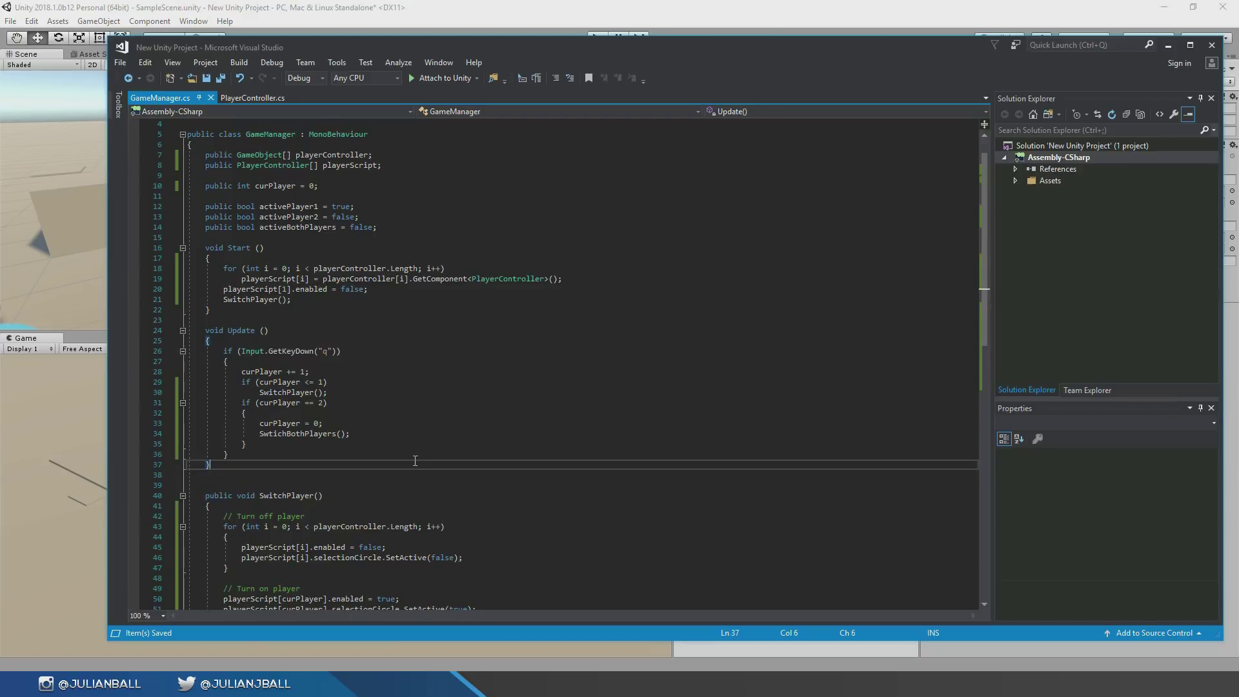
- Delete the stray brace and empty line in Update and add a line under else
scroll(239, 403, "down", 6)
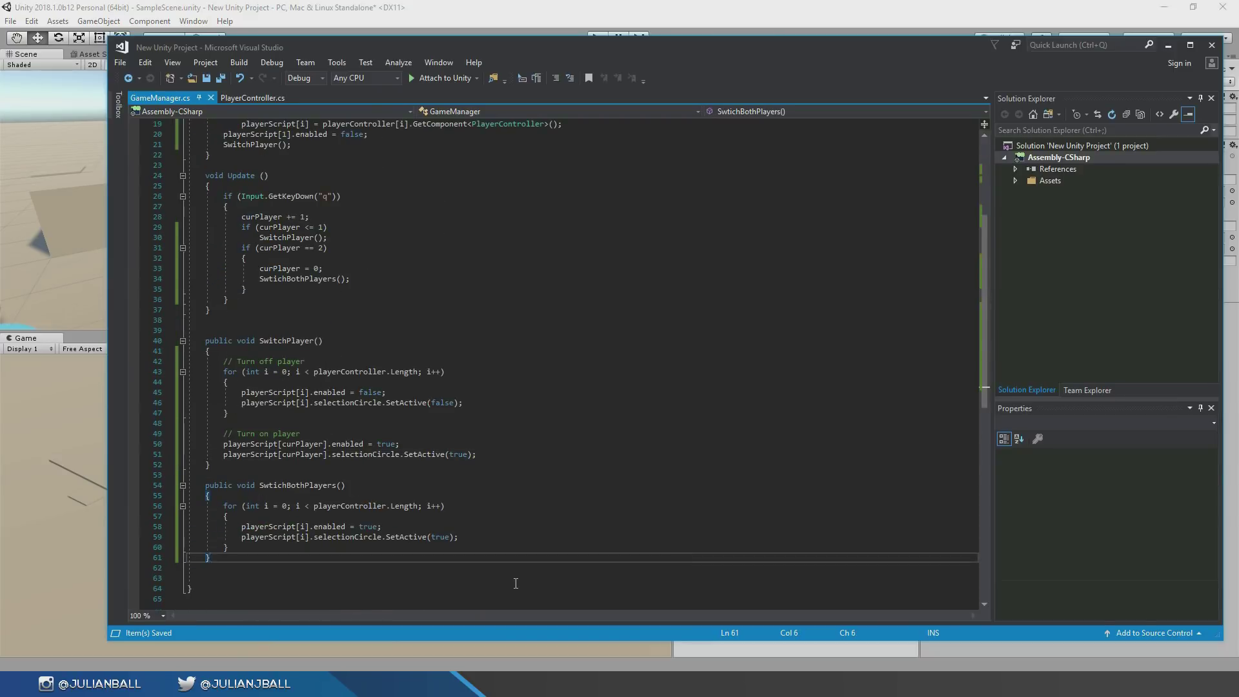
scroll(335, 330, "up", 2)
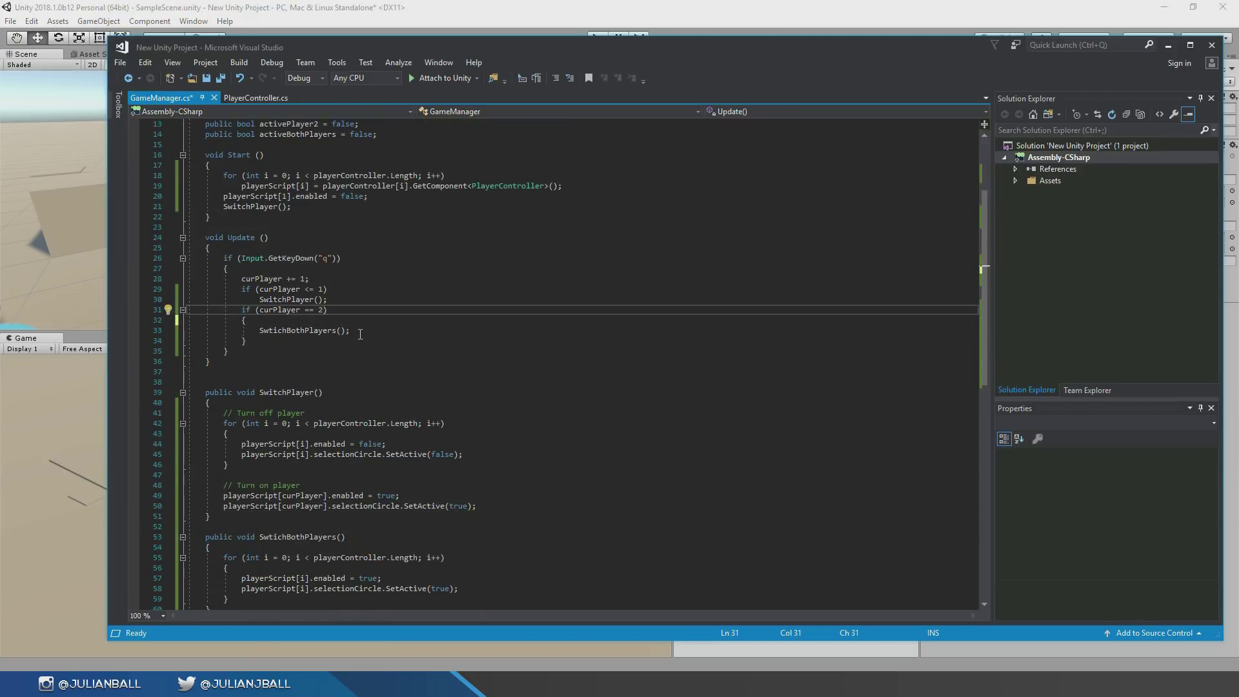
scroll(390, 371, "up", 1)
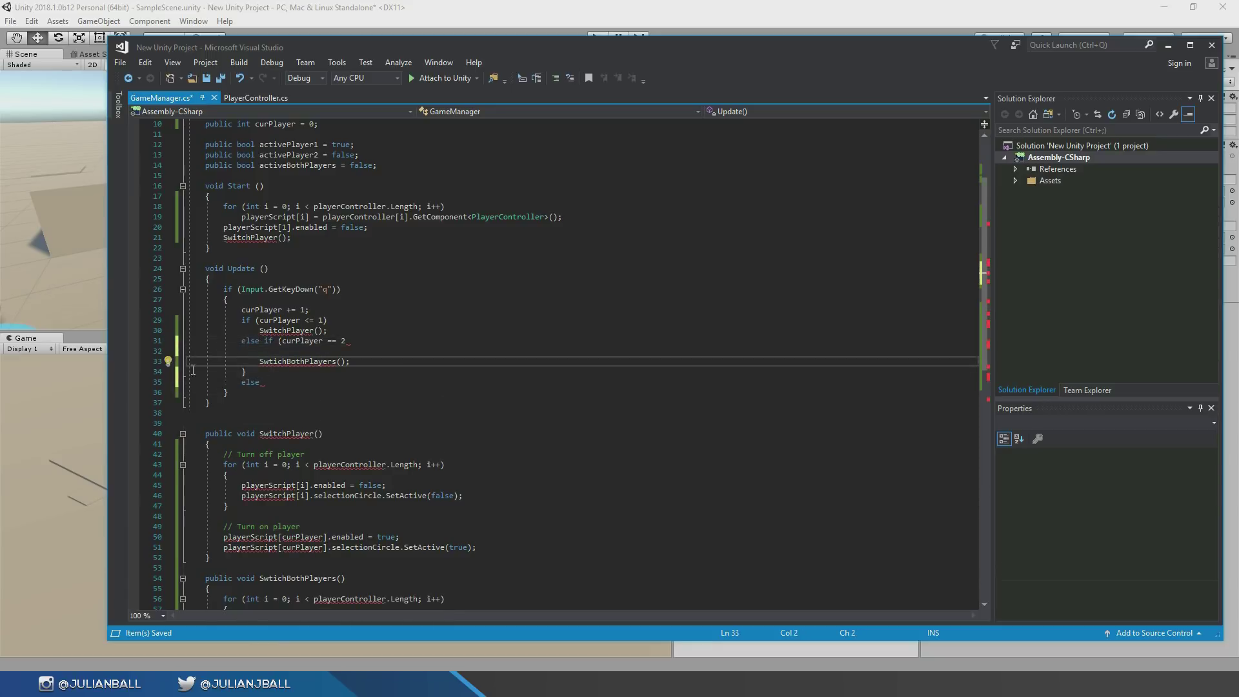
key("BackSpace")
left_click(271, 362)
key("BackSpace")
key("Delete")
key("End")
key("Return")
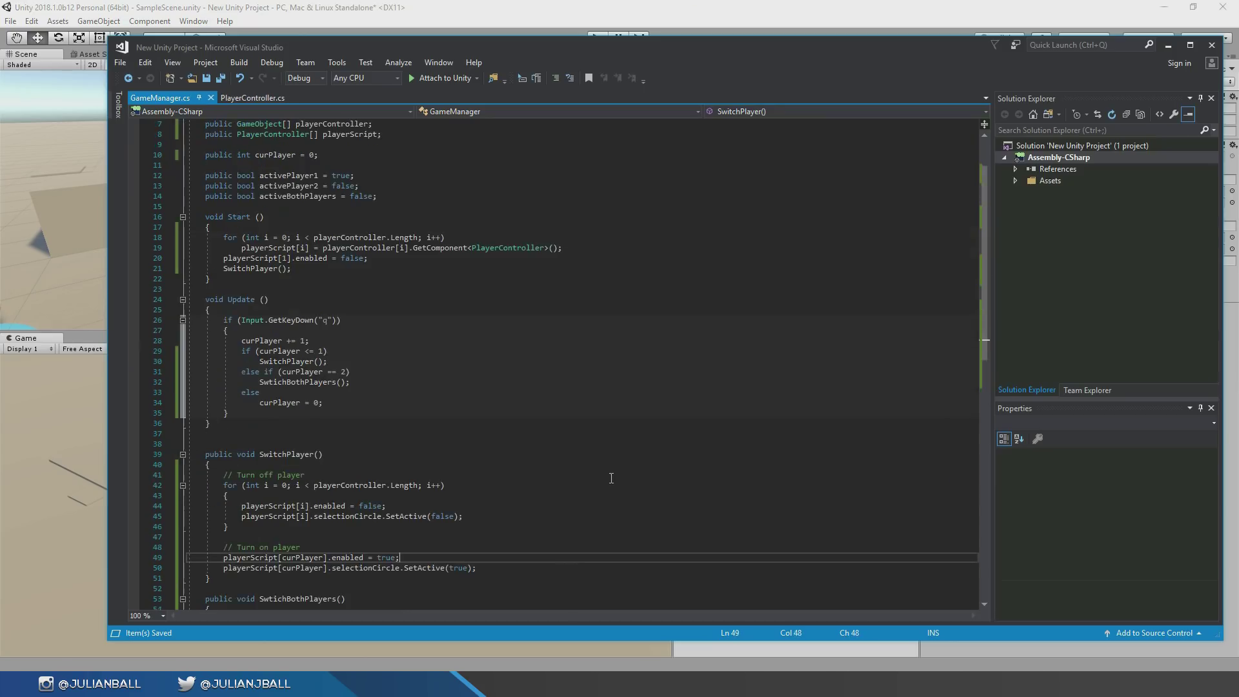
scroll(453, 381, "down", 4)
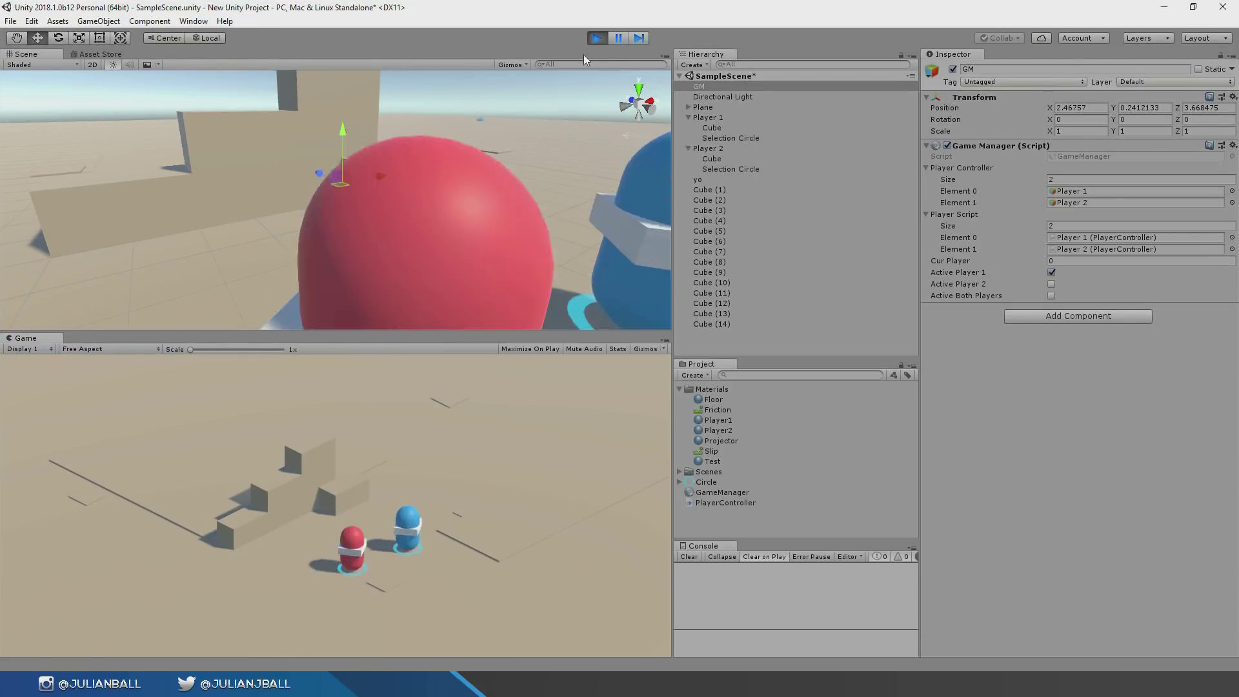
left_click(534, 516)
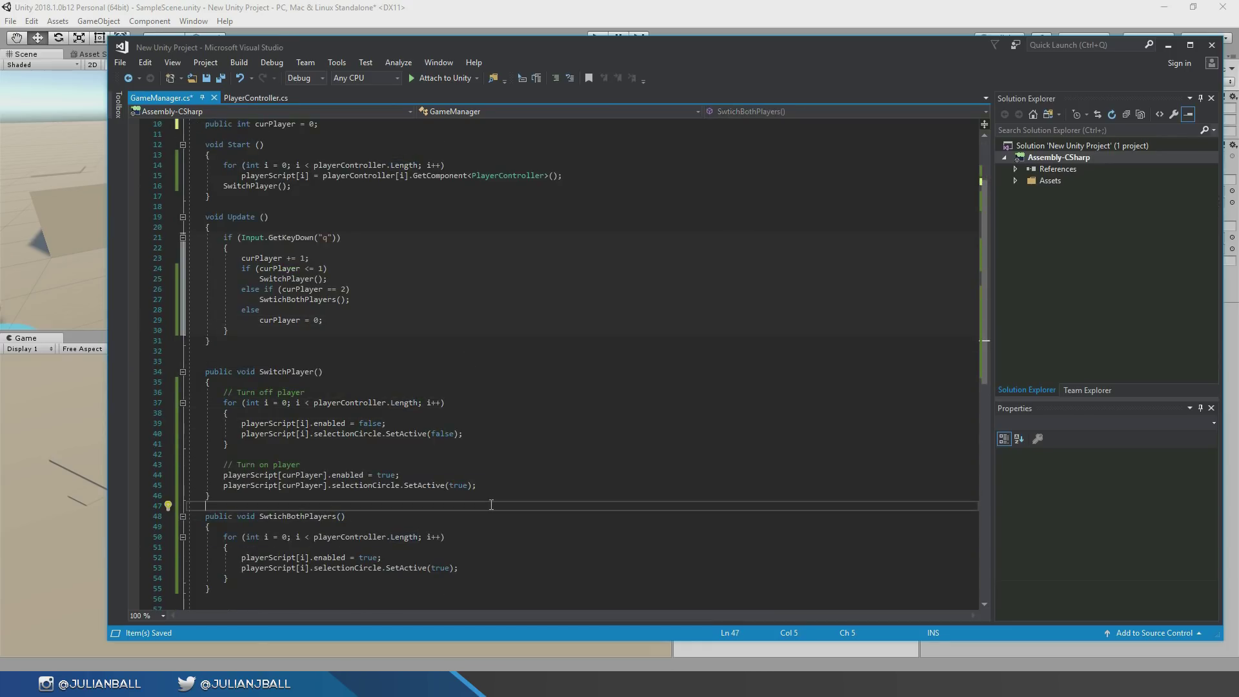
scroll(350, 181, "up", 3)
scroll(557, 323, "down", 2)
- Wrap the SwitchPlayer() call in a braced block under the first curPlayer check
left_click(557, 319)
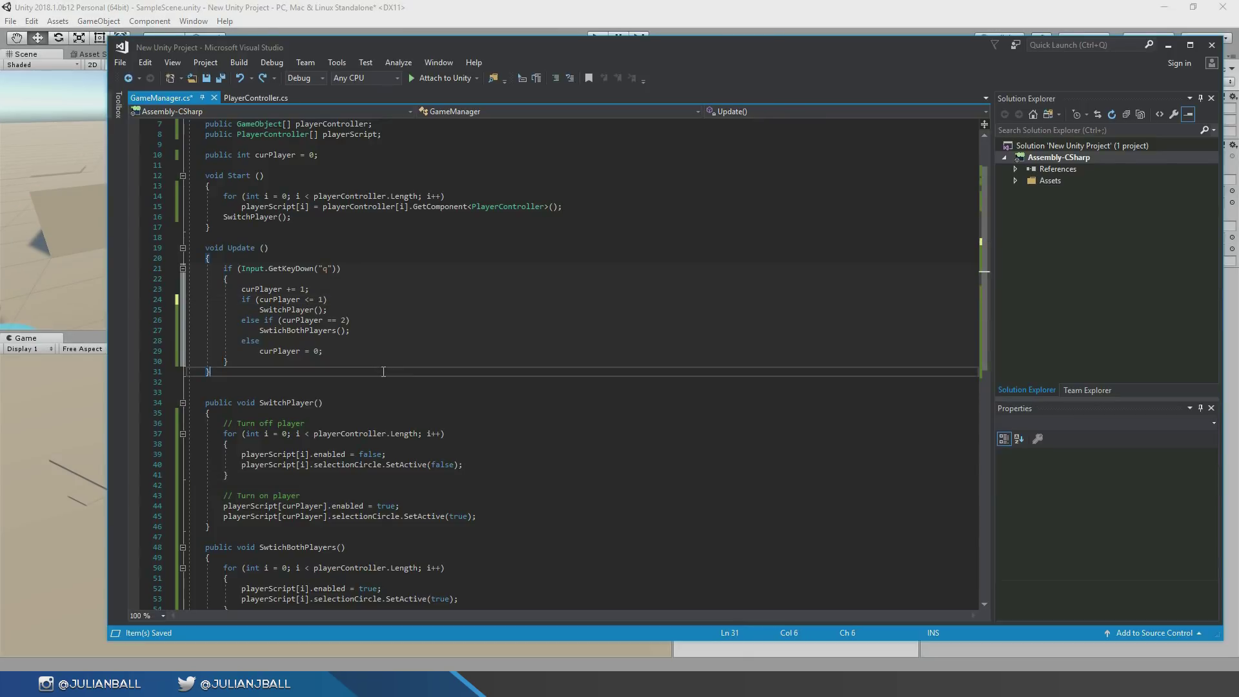
scroll(383, 372, "up", 1)
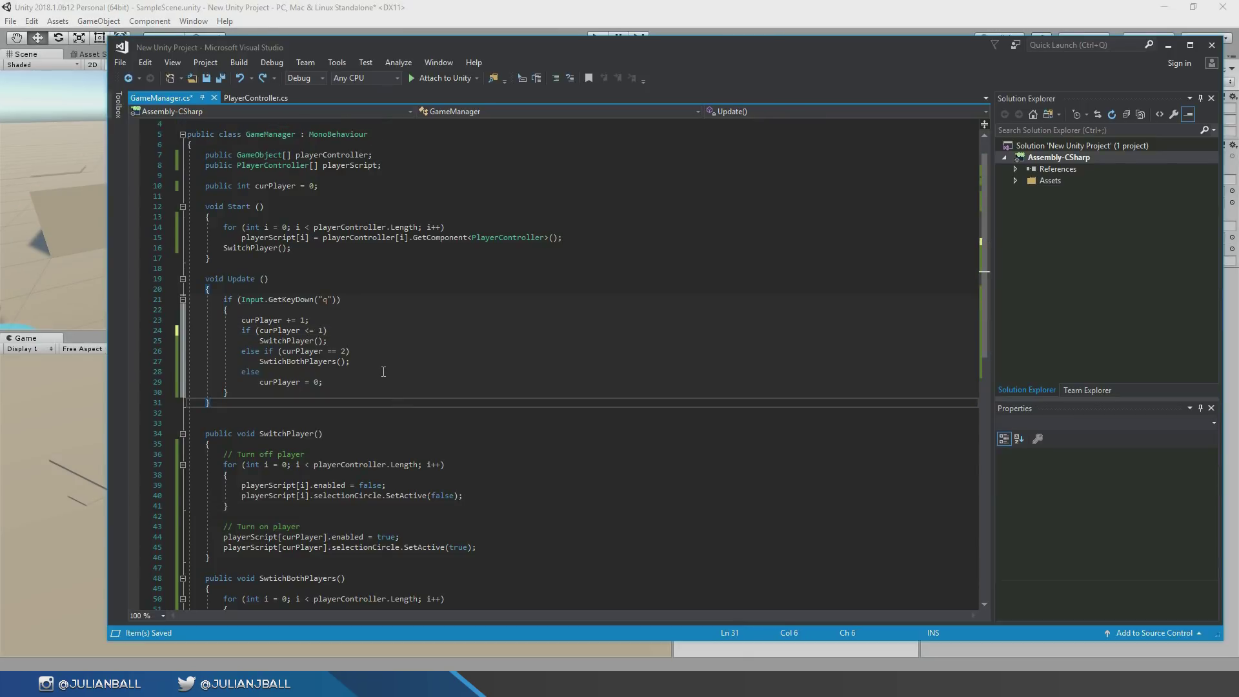
scroll(372, 372, "down", 2)
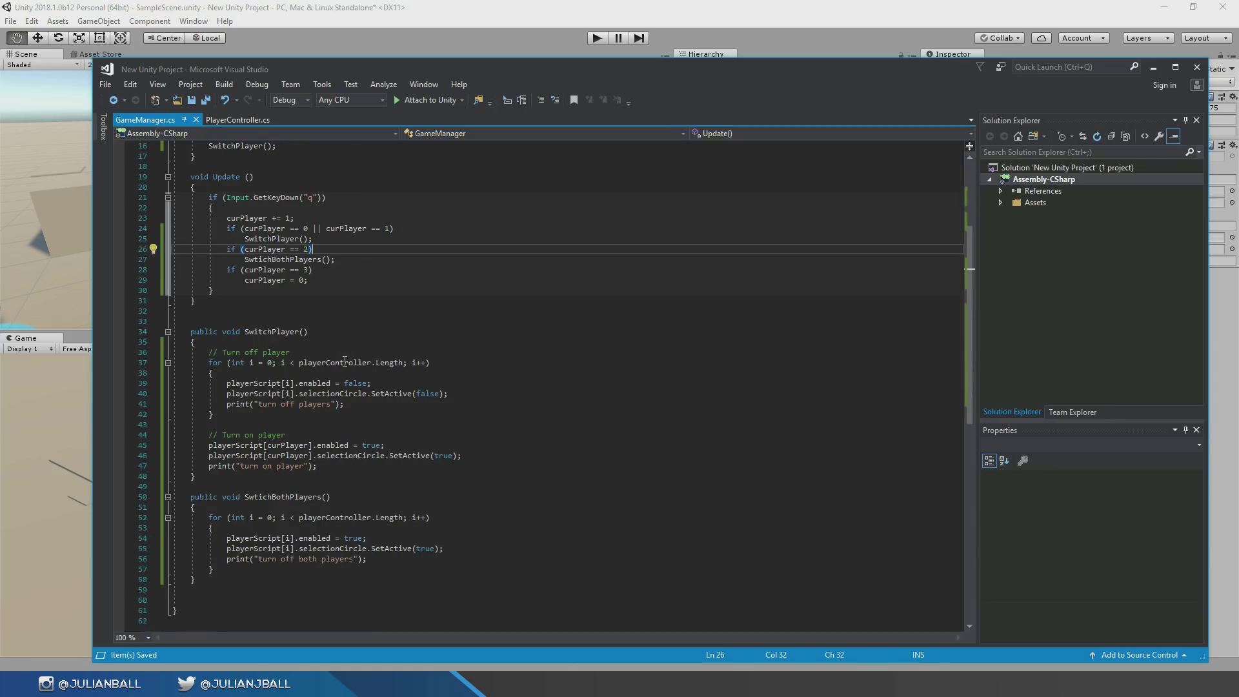
scroll(261, 367, "up", 1)
key("BackSpace")
key("BackSpace")
key("Down")
key("End")
key("Return")
key("Return")
type("}")
key("Up")
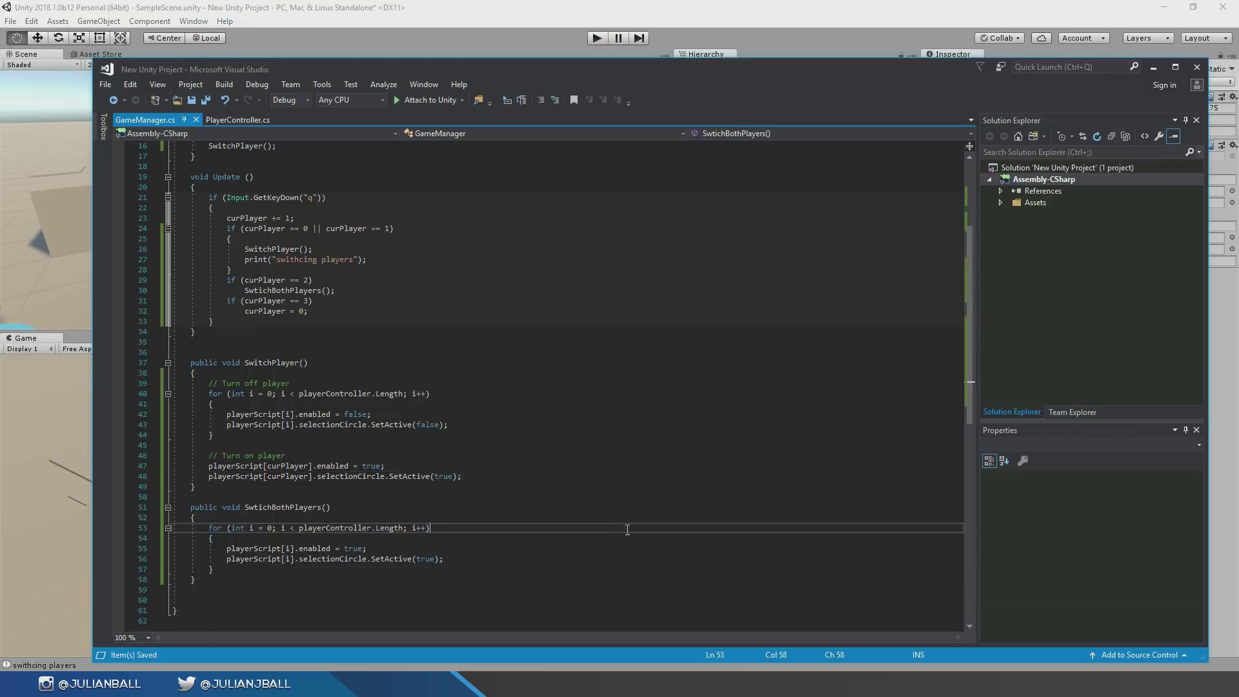
scroll(730, 490, "up", 2)
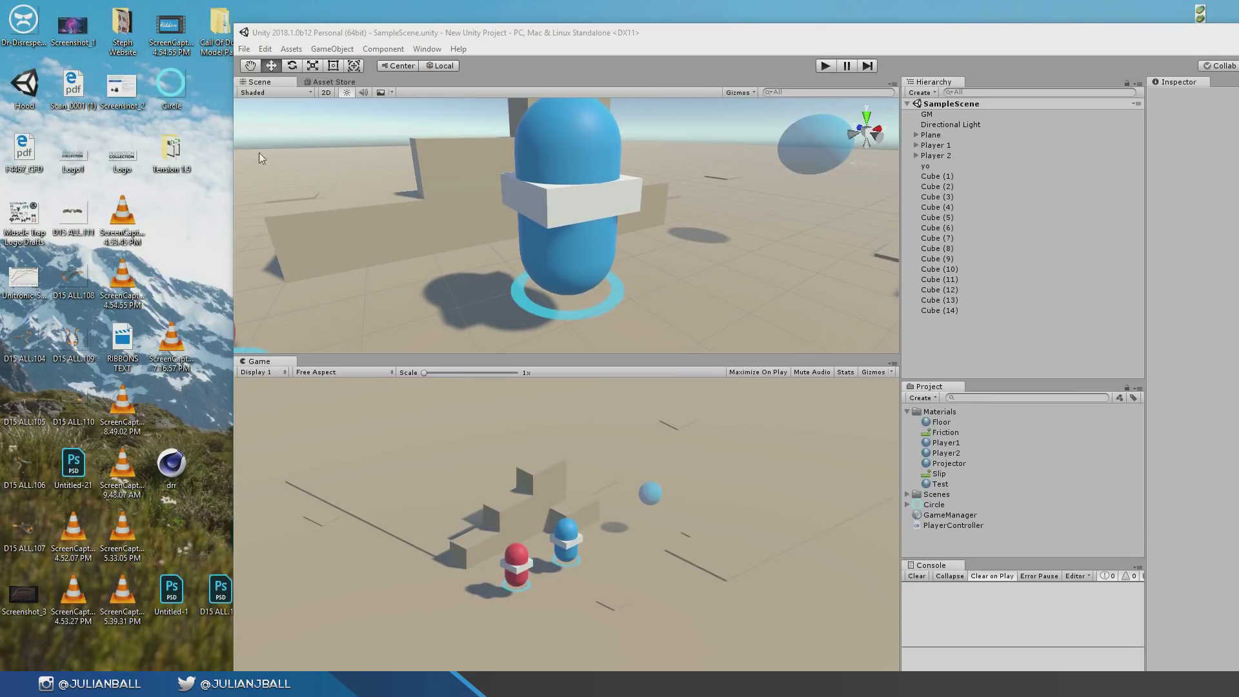
- Export the cloak assets as a unitypackage, import it, and give Player 1's cloak the hood mesh
left_click(265, 48)
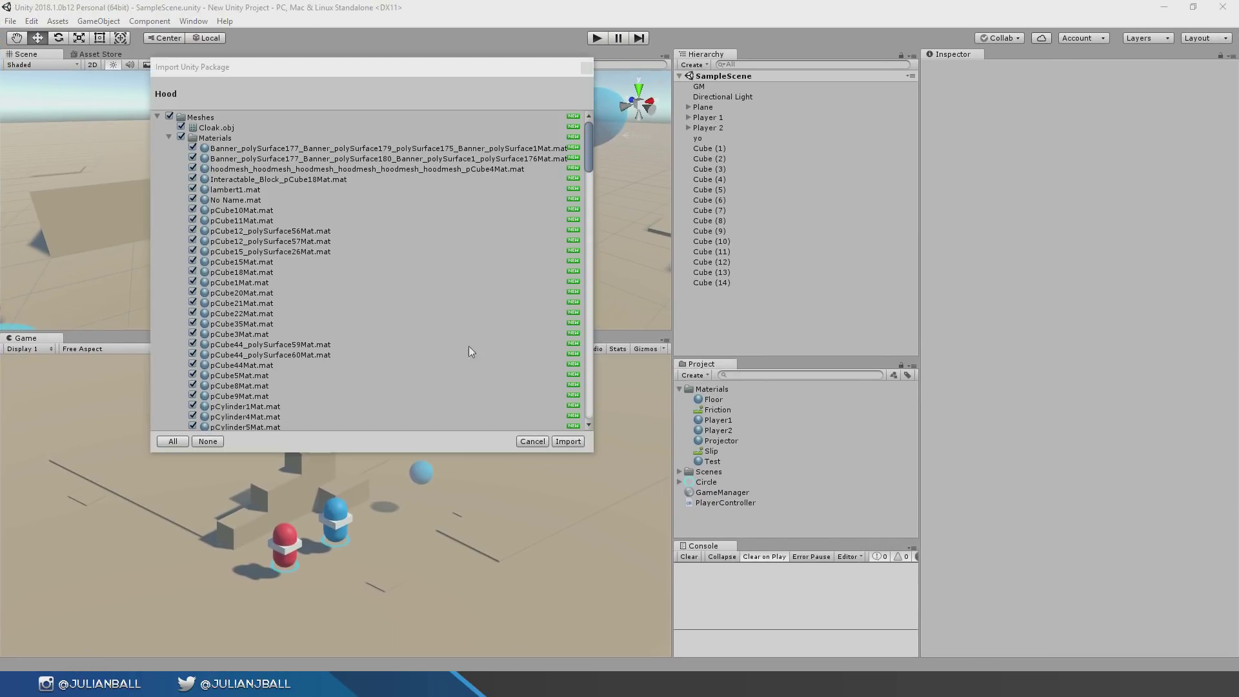
left_click(568, 441)
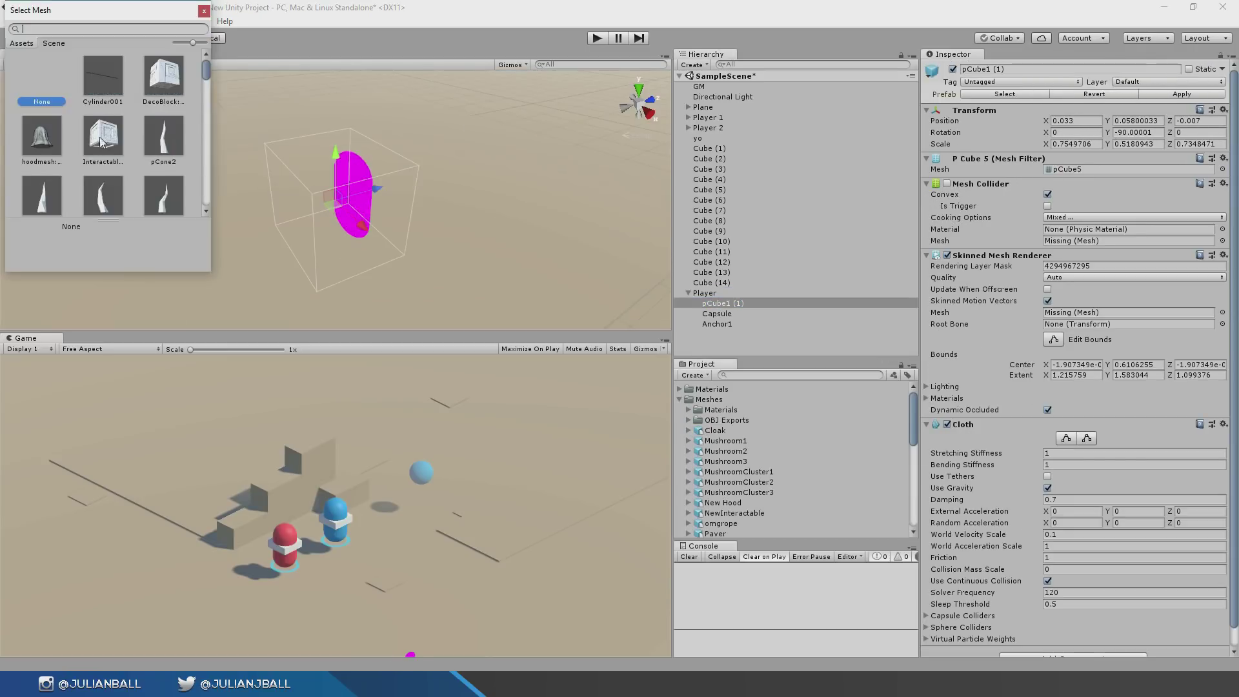
double_click(43, 97)
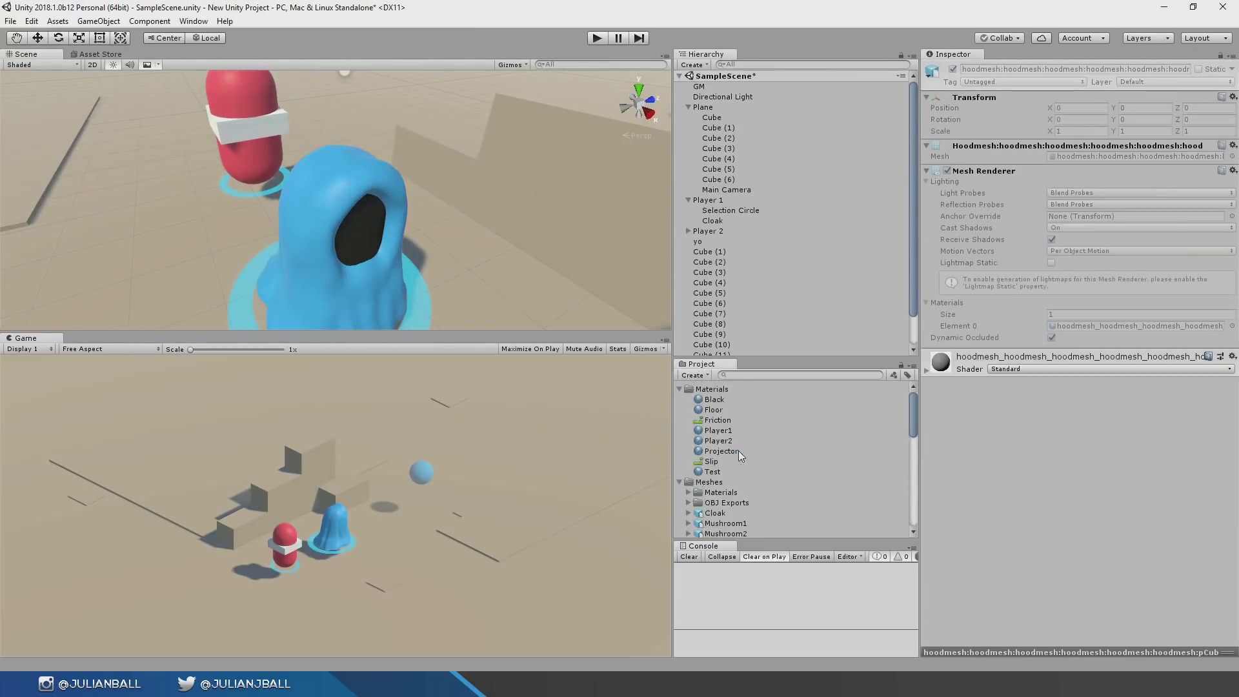
- Drag the Cloak mesh into the scene, parent it under Player 1, and rename it CloakMAIN
left_click(726, 481)
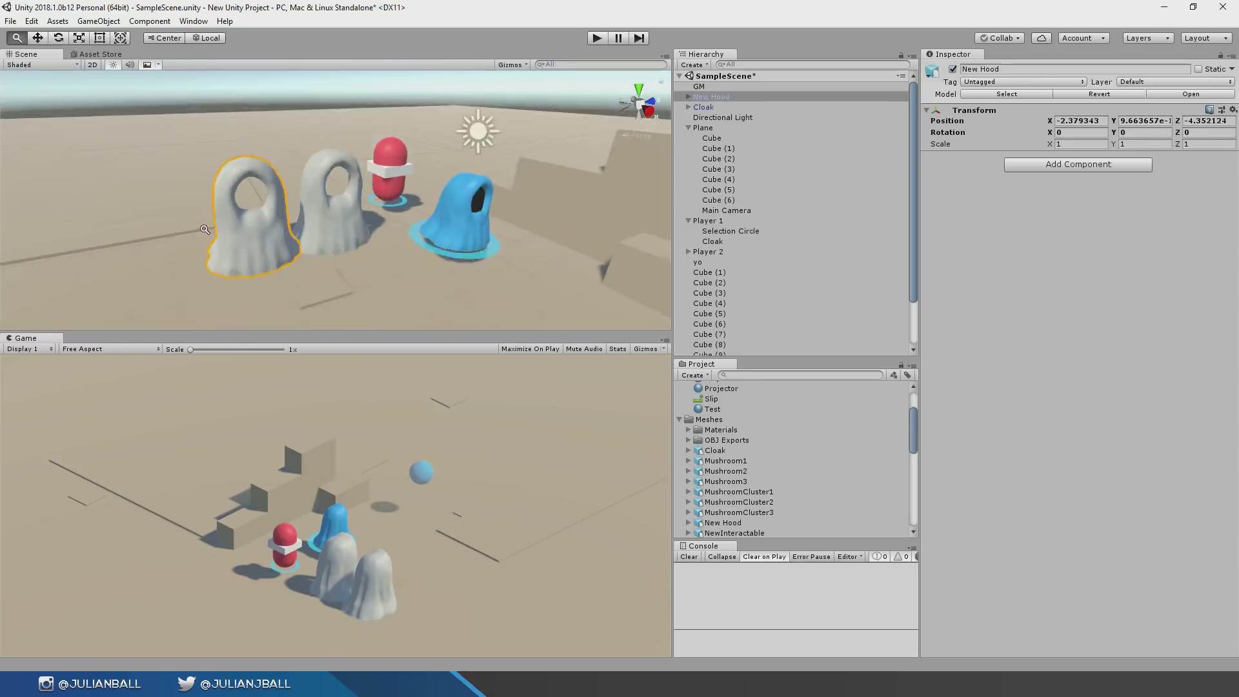
left_click_drag(413, 168, 388, 161, "alt")
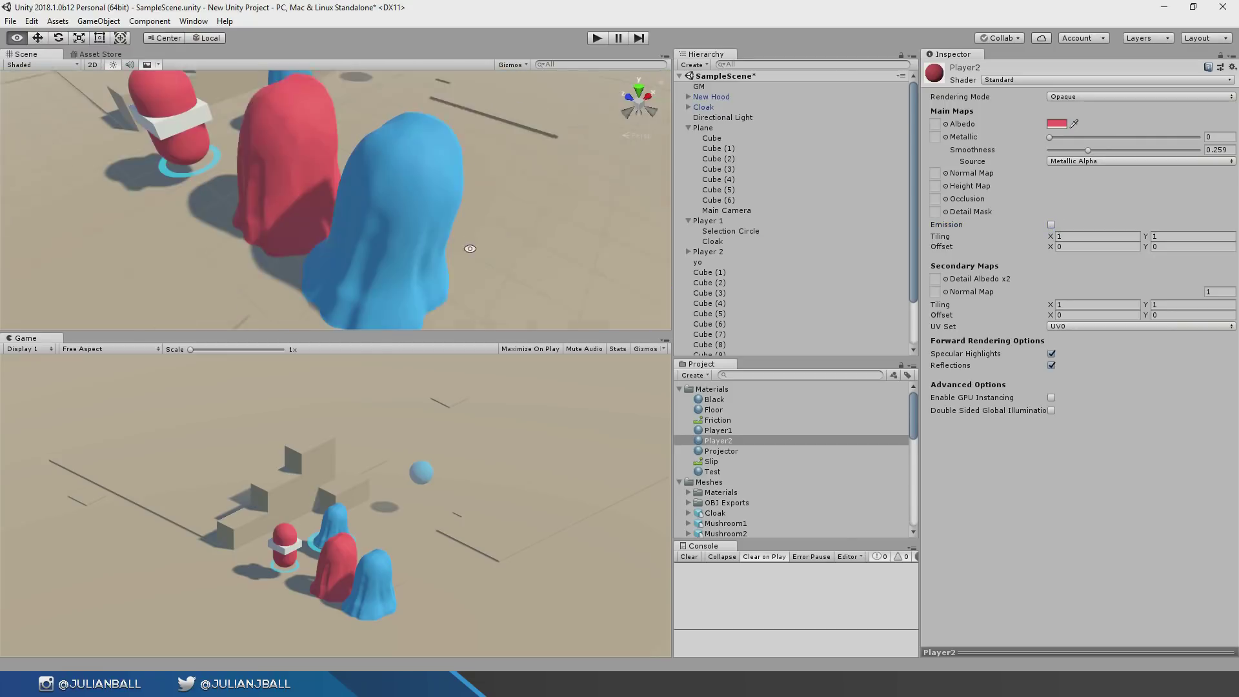
left_click(689, 98)
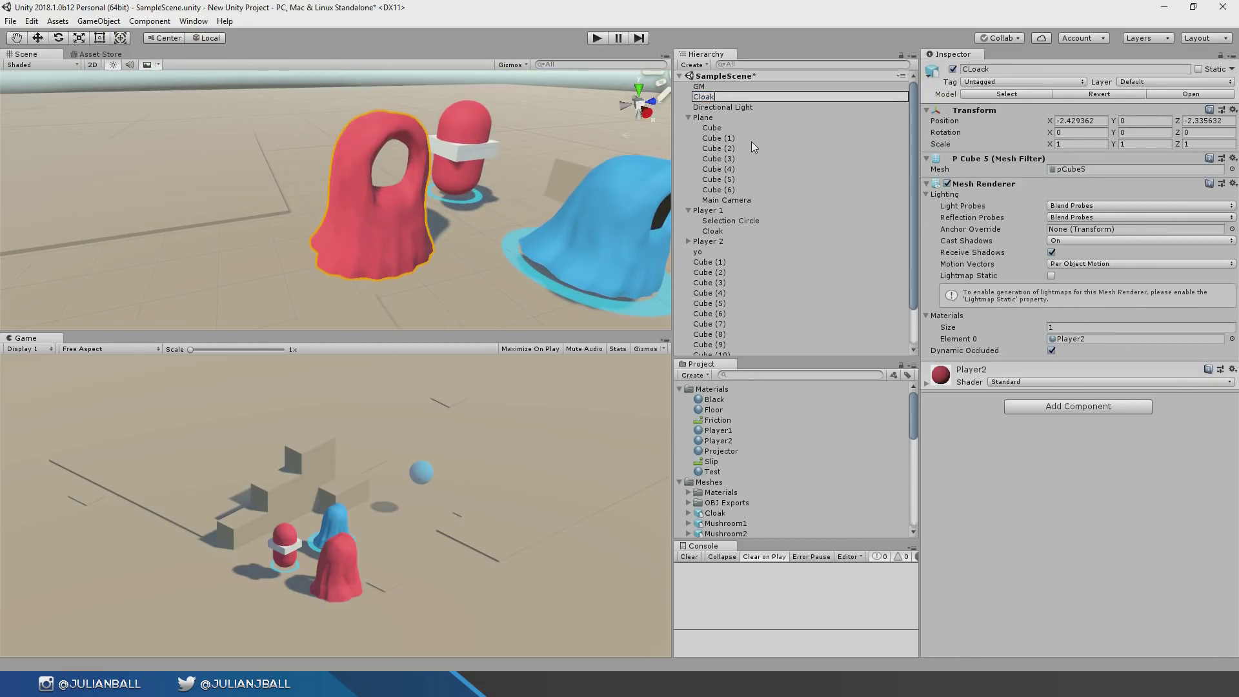
left_click_drag(692, 98, 726, 220)
double_click(725, 221)
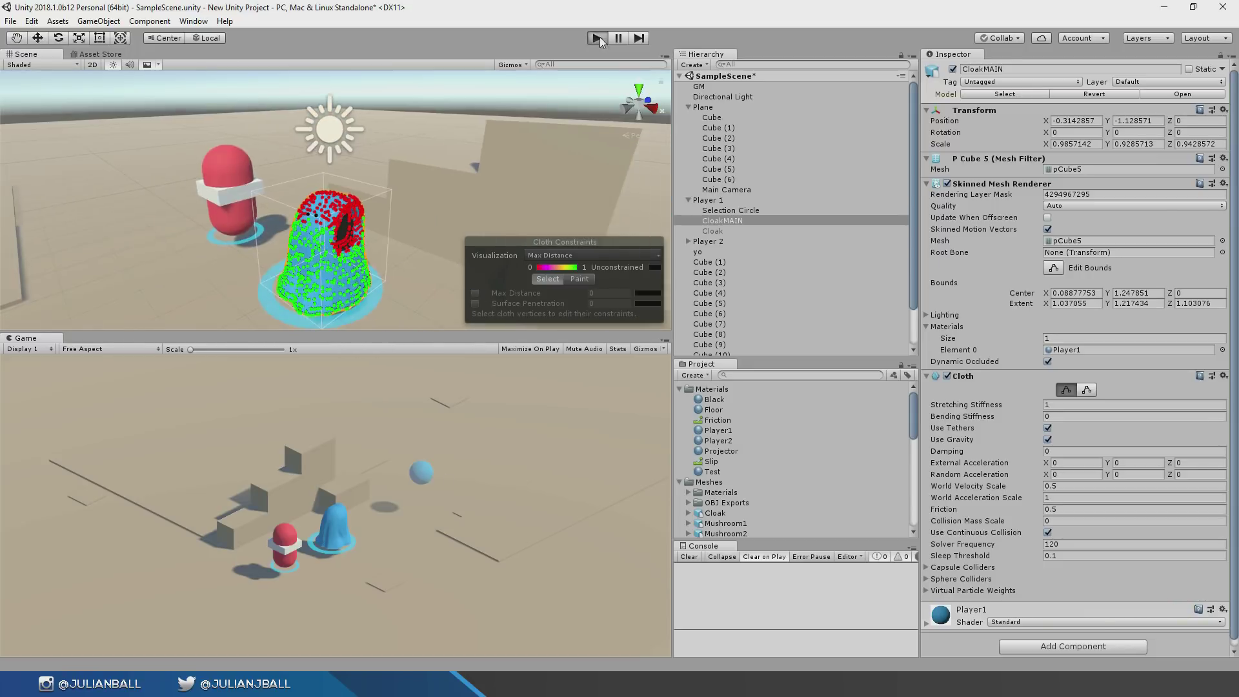
- Test the cloak in Play mode, then frame and select CloakMAIN in the scene view
key("ctrl+p")
key("ctrl+p")
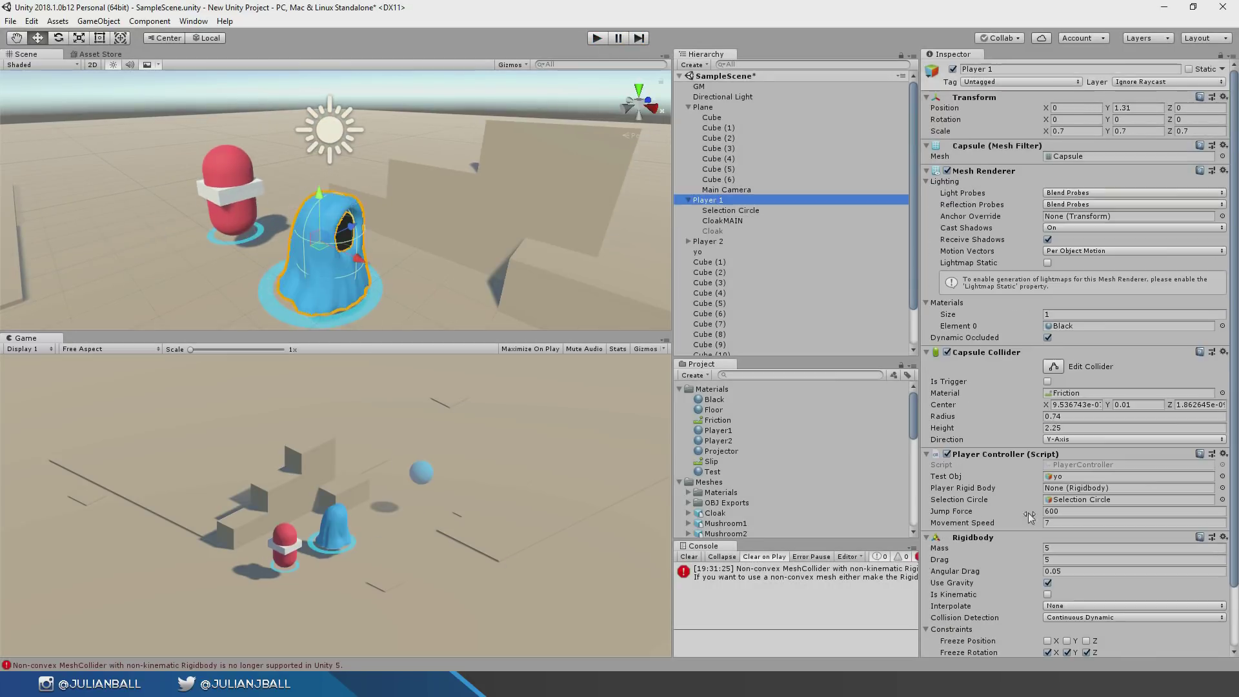
key("ctrl+p")
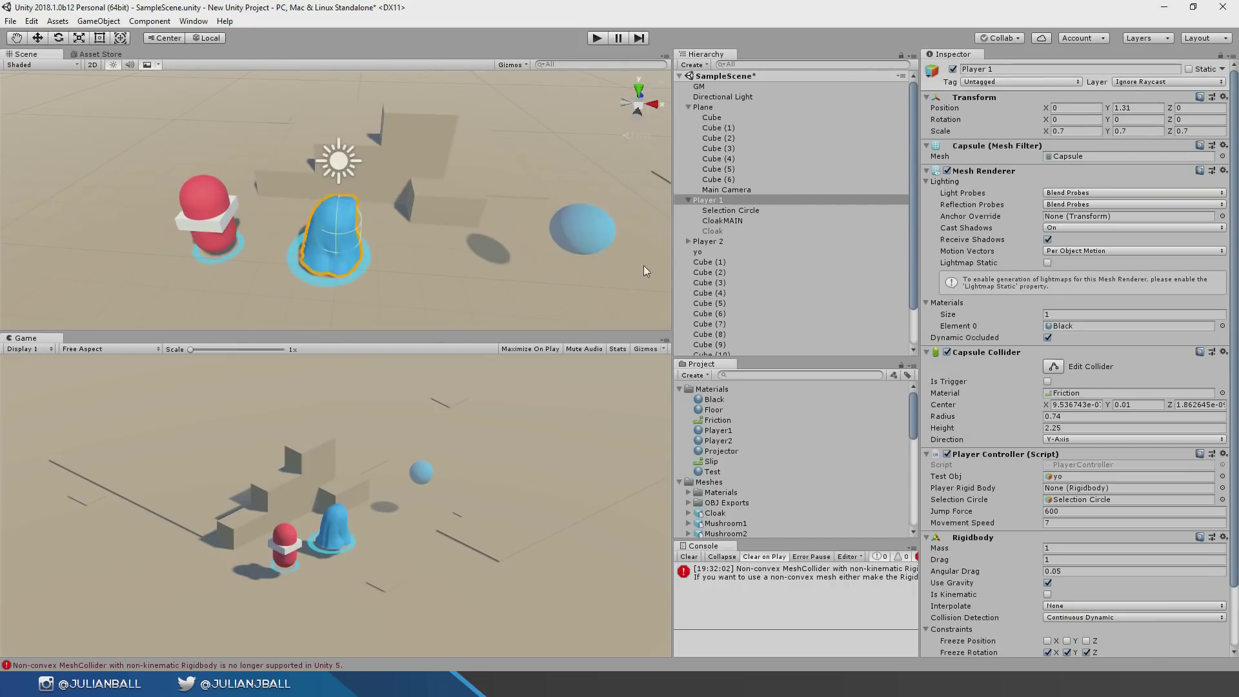
key("ctrl+p")
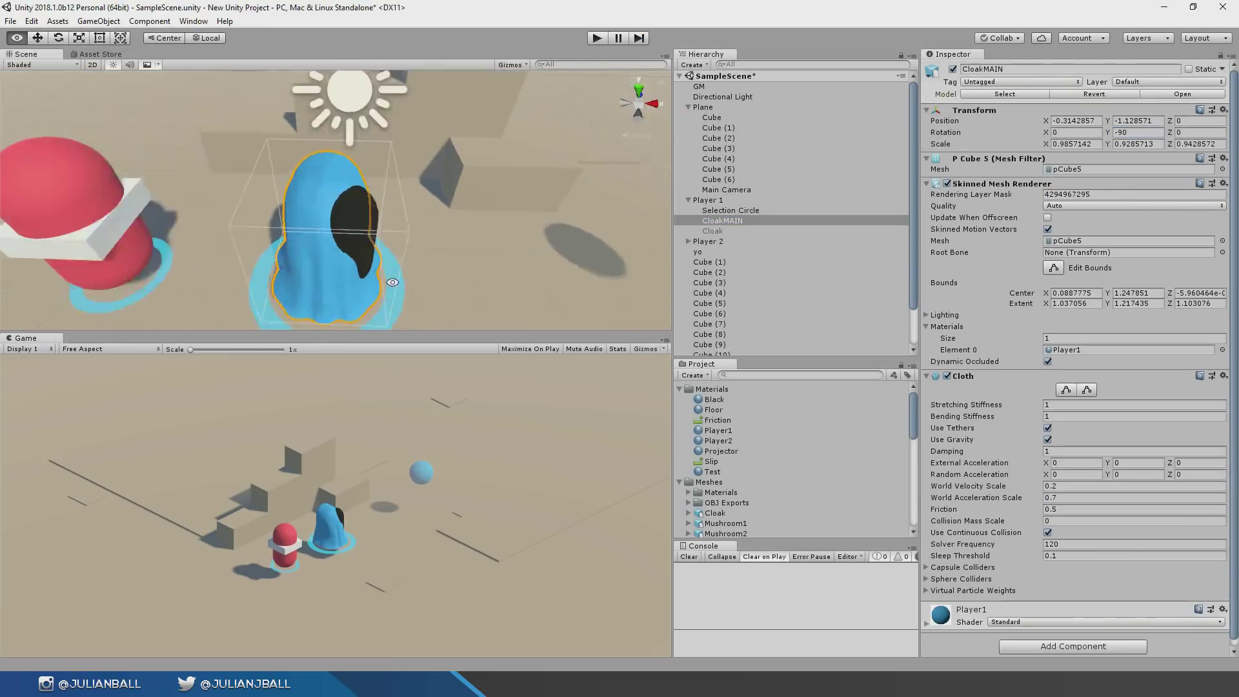
scroll(349, 213, "up", 5)
left_click(395, 213)
left_click_drag(442, 232, 361, 168, "alt")
double_click(722, 221)
left_click(1071, 121)
- Frame Player 1 and CloakMAIN and inspect the cloth particles from several angles
double_click(708, 199)
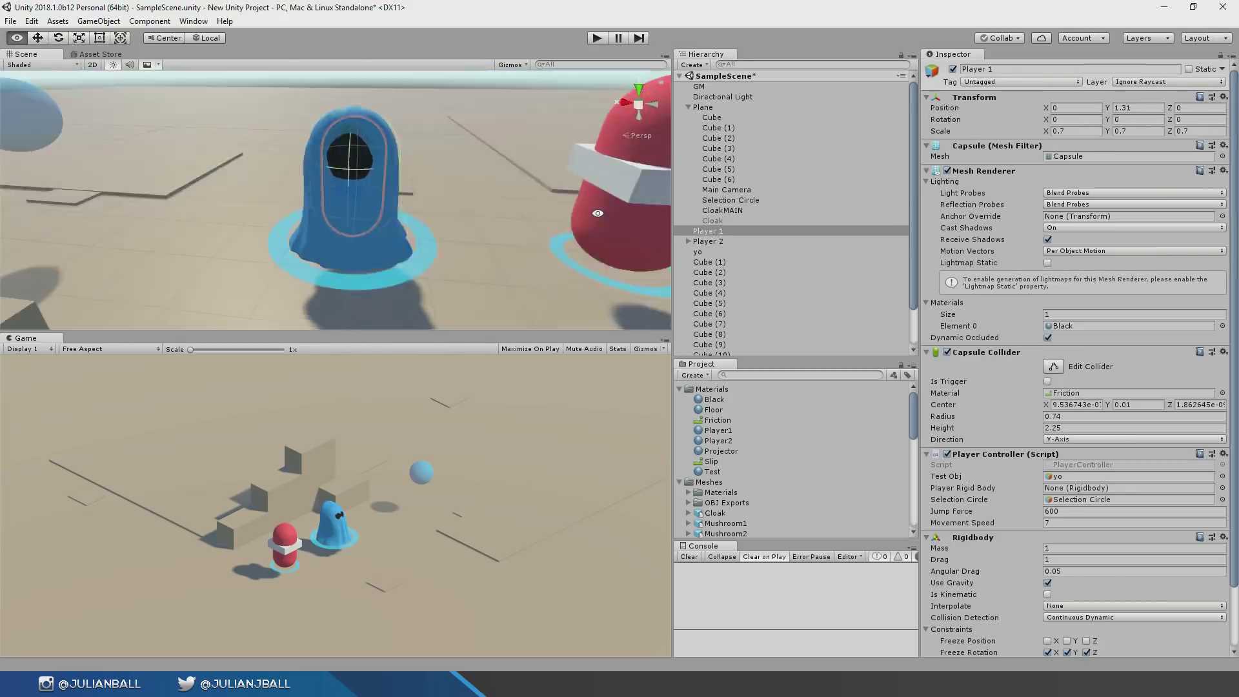
left_click_drag(271, 201, 335, 206, "alt")
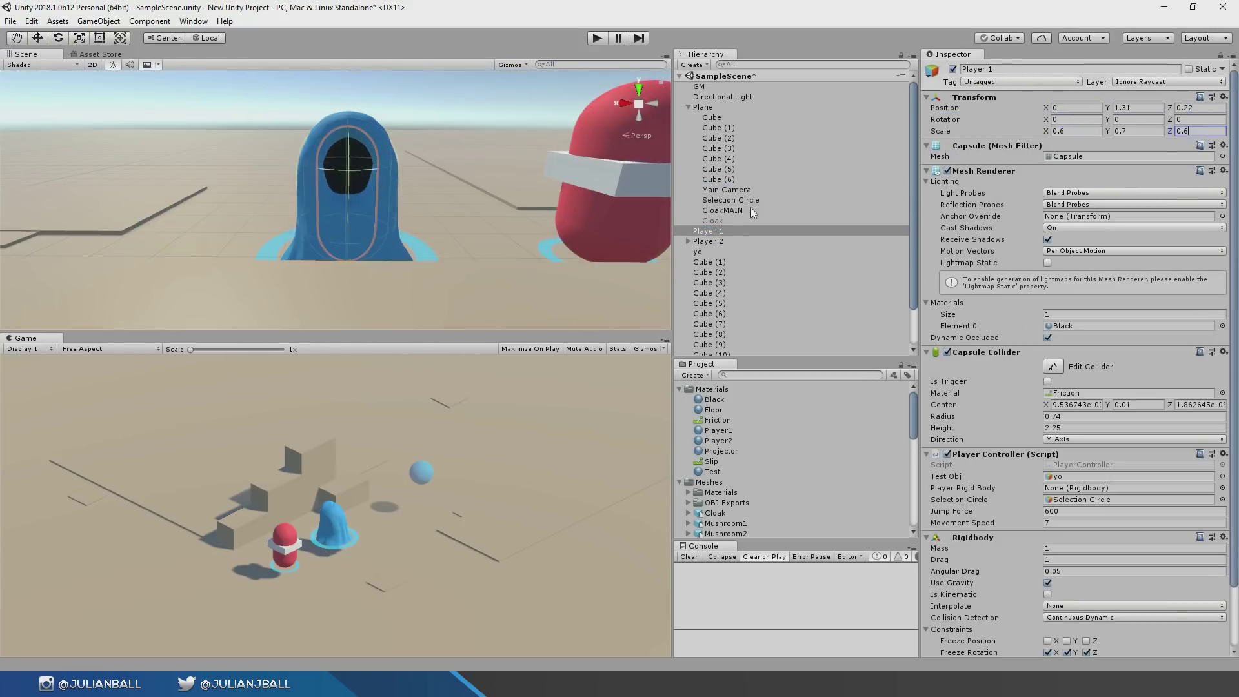
right_click_drag(336, 207, 388, 219, "alt")
left_click_drag(388, 219, 438, 223, "alt")
right_click_drag(439, 222, 492, 227, "alt")
double_click(722, 210)
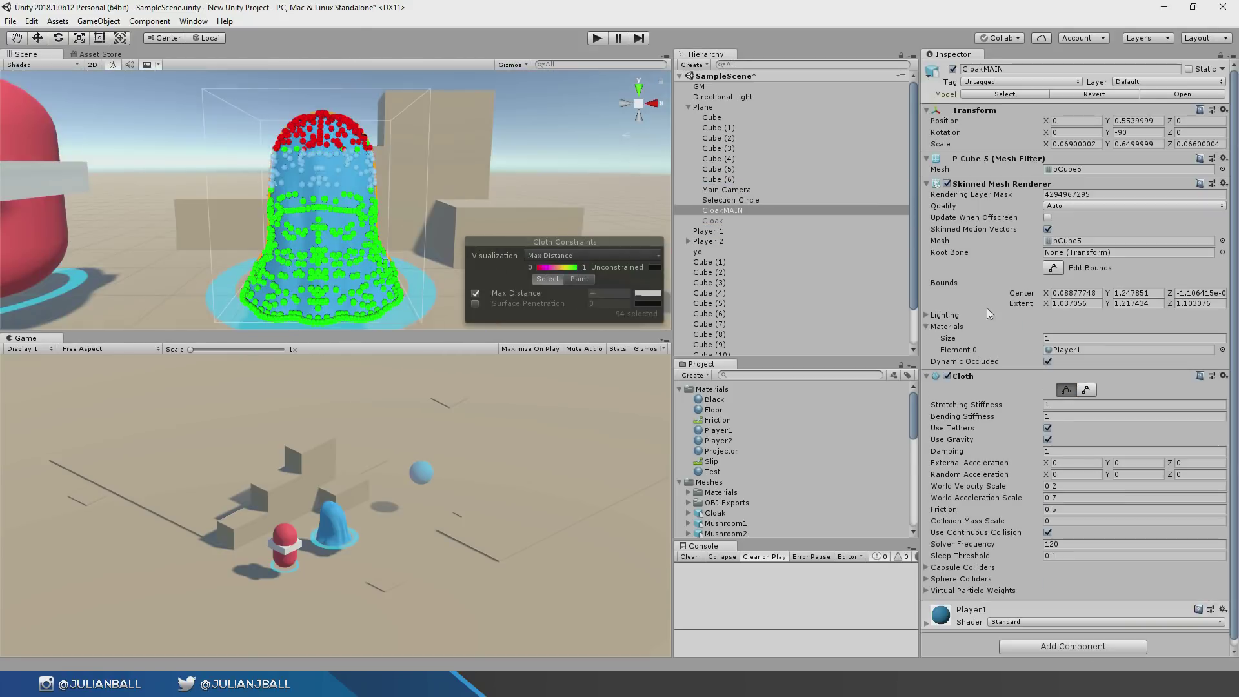
left_click_drag(239, 214, 284, 193, "alt")
- Parent the Selection Circle, CloakMAIN and Cloak under Player 1, then run the game
left_click(730, 200)
left_click(712, 221, "shift")
left_click_drag(712, 220, 711, 232)
key("ctrl+p")
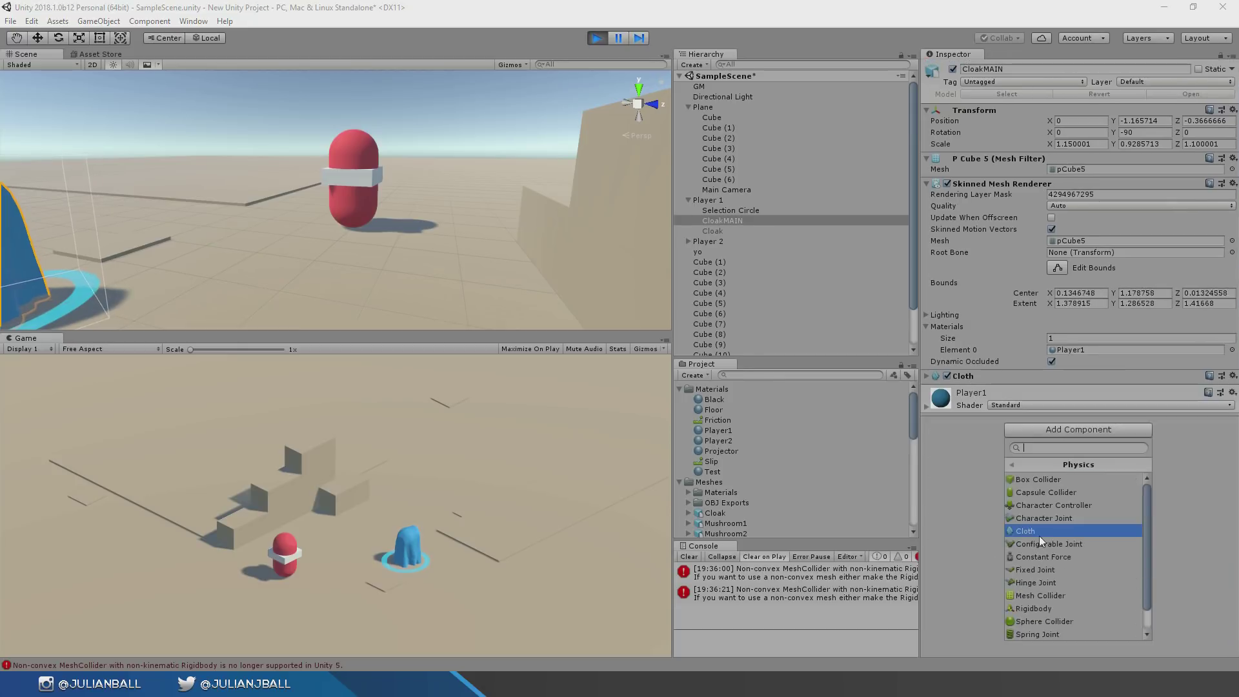
- Add a component from the component list during the test run, then stop Play mode
left_click(1039, 536)
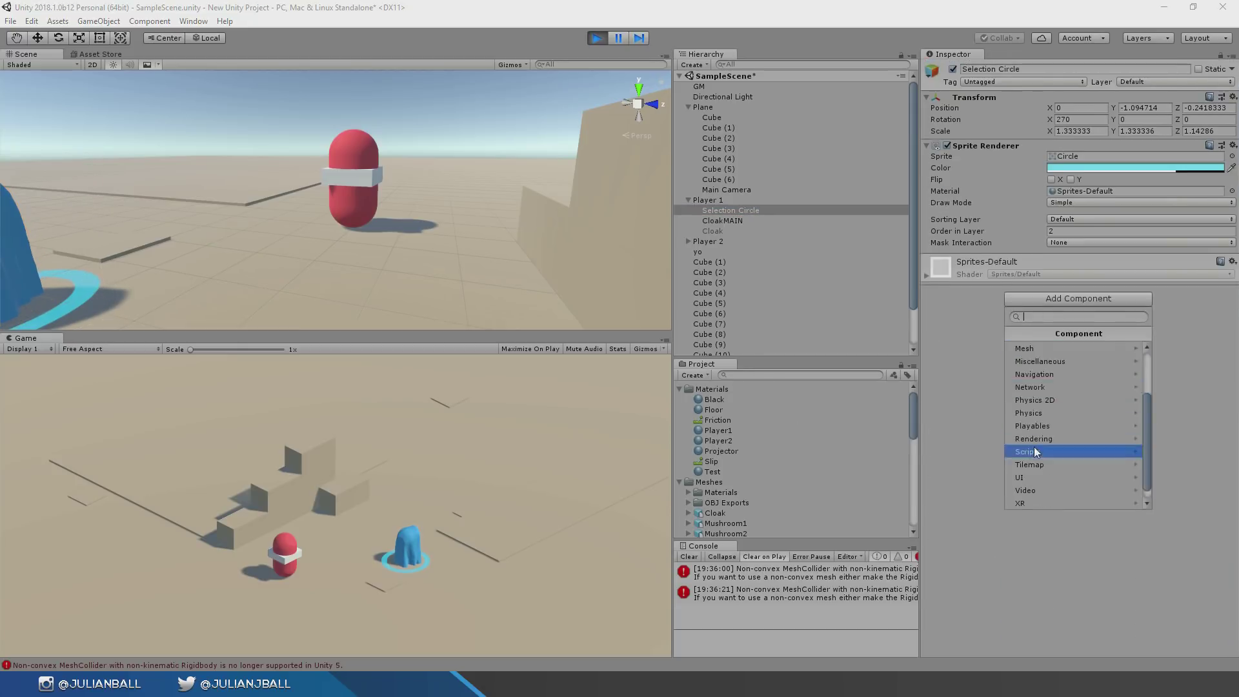
left_click(1034, 446)
left_click(745, 211)
left_click(722, 221)
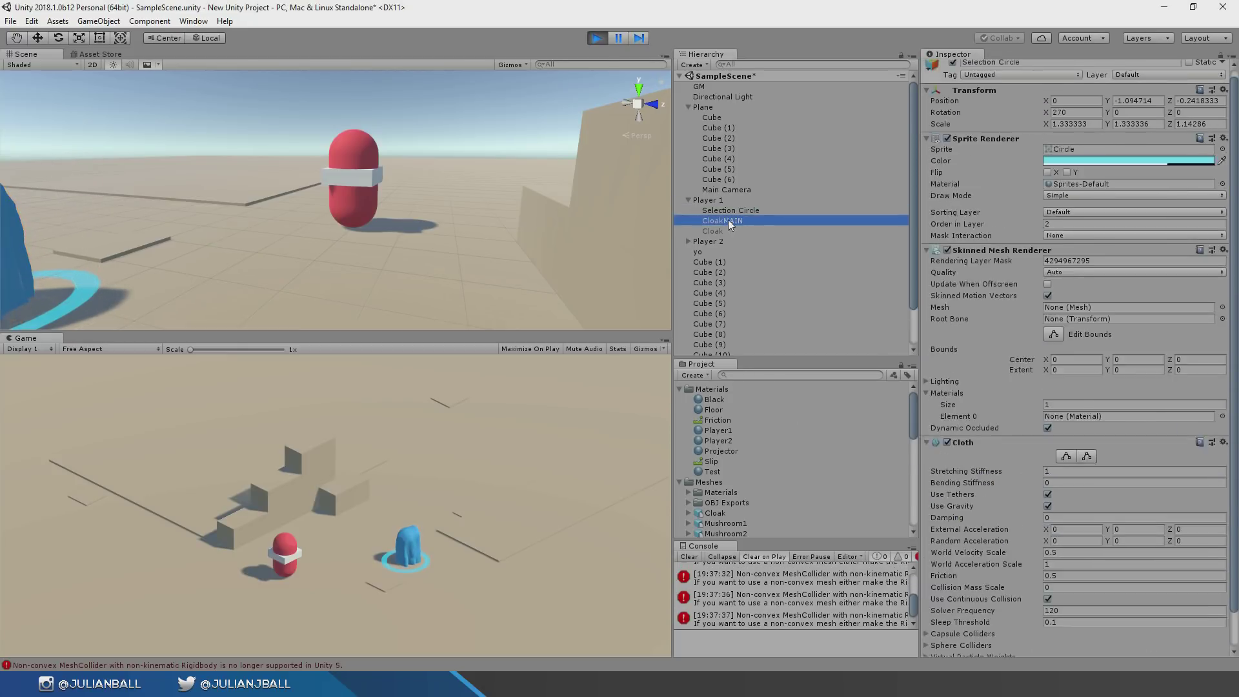
left_click(585, 575)
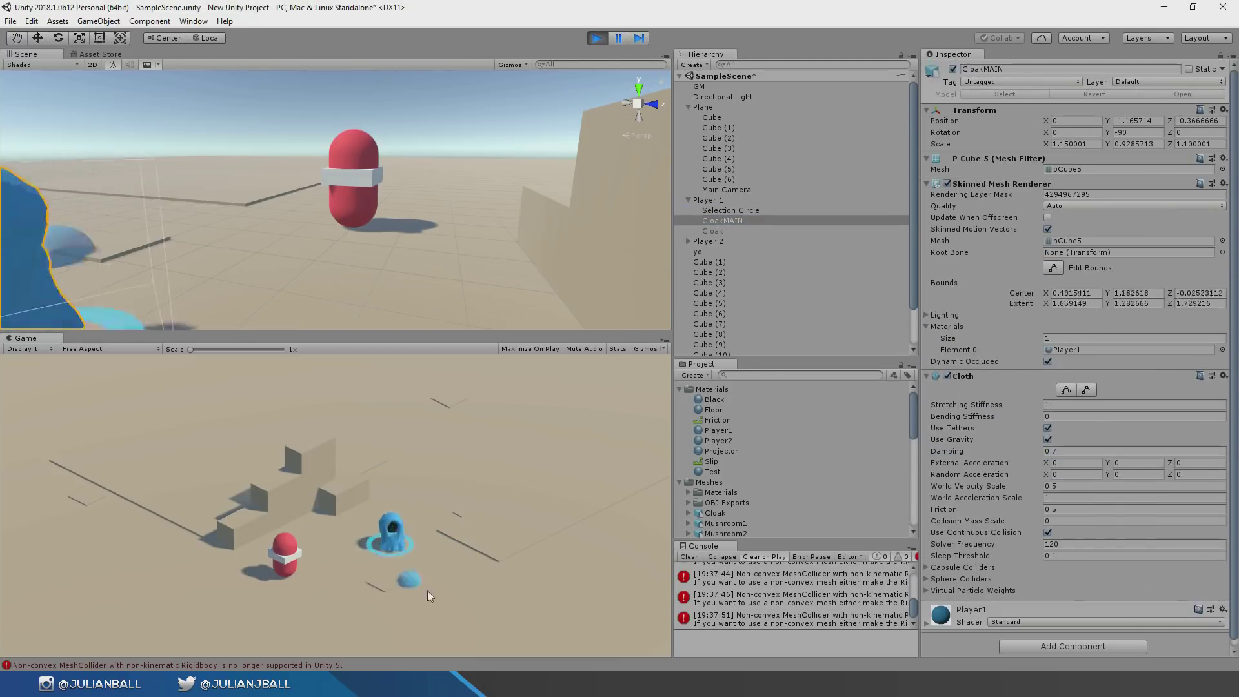
key("ctrl+p")
- Enable cloth constraint editing on CloakMAIN and retest the draping cloth in Play mode
left_click(1066, 390)
left_click_drag(387, 193, 576, 41, "alt")
scroll(458, 231, "up", 2)
left_click(596, 38)
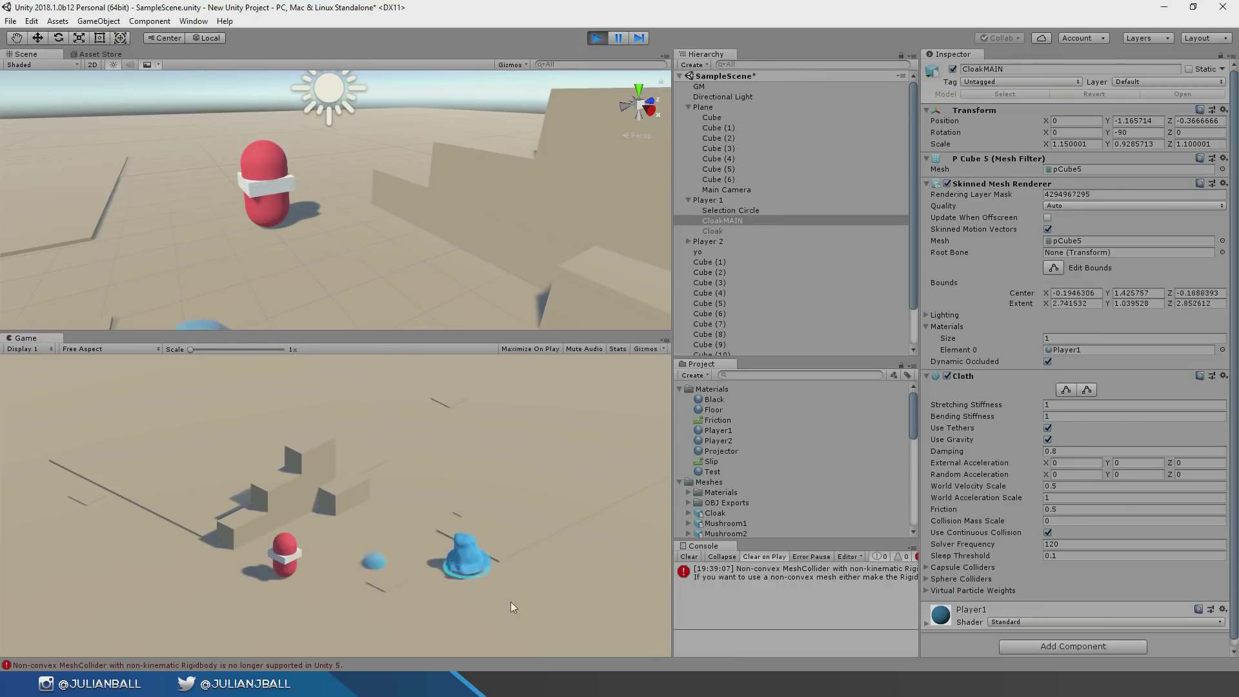
key("ctrl+p")
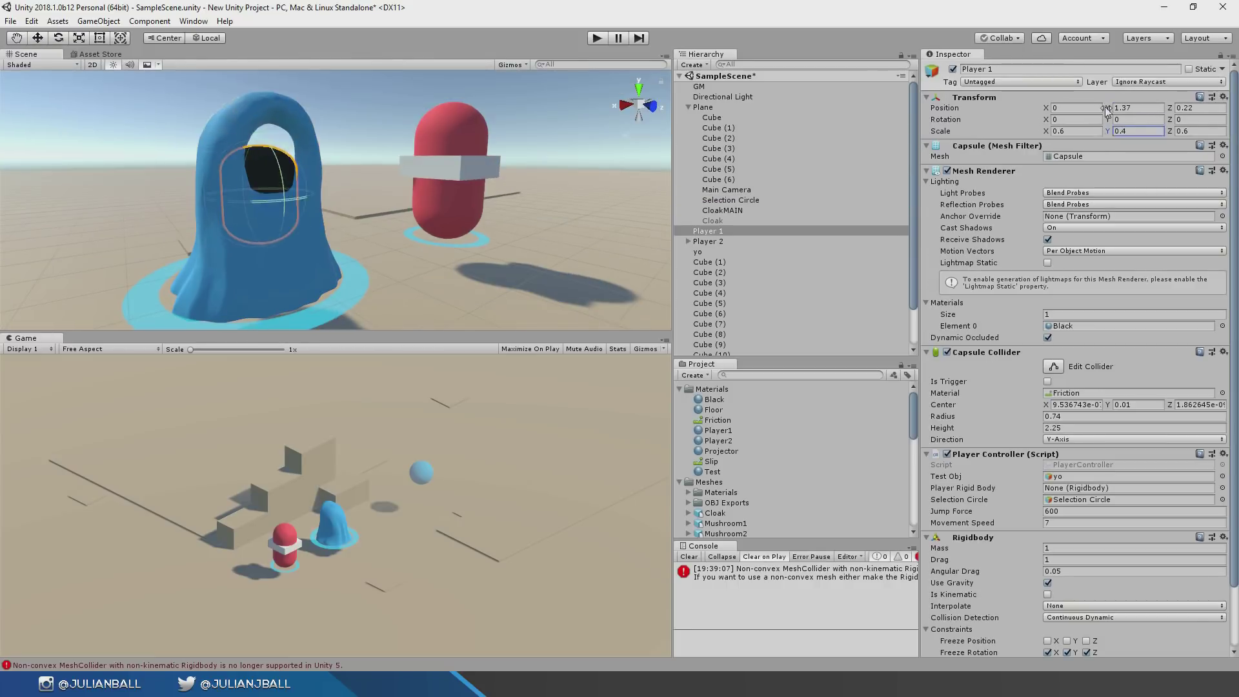
- Give CloakMAIN's selected cloth particles a Max Distance of .98
left_click(715, 230)
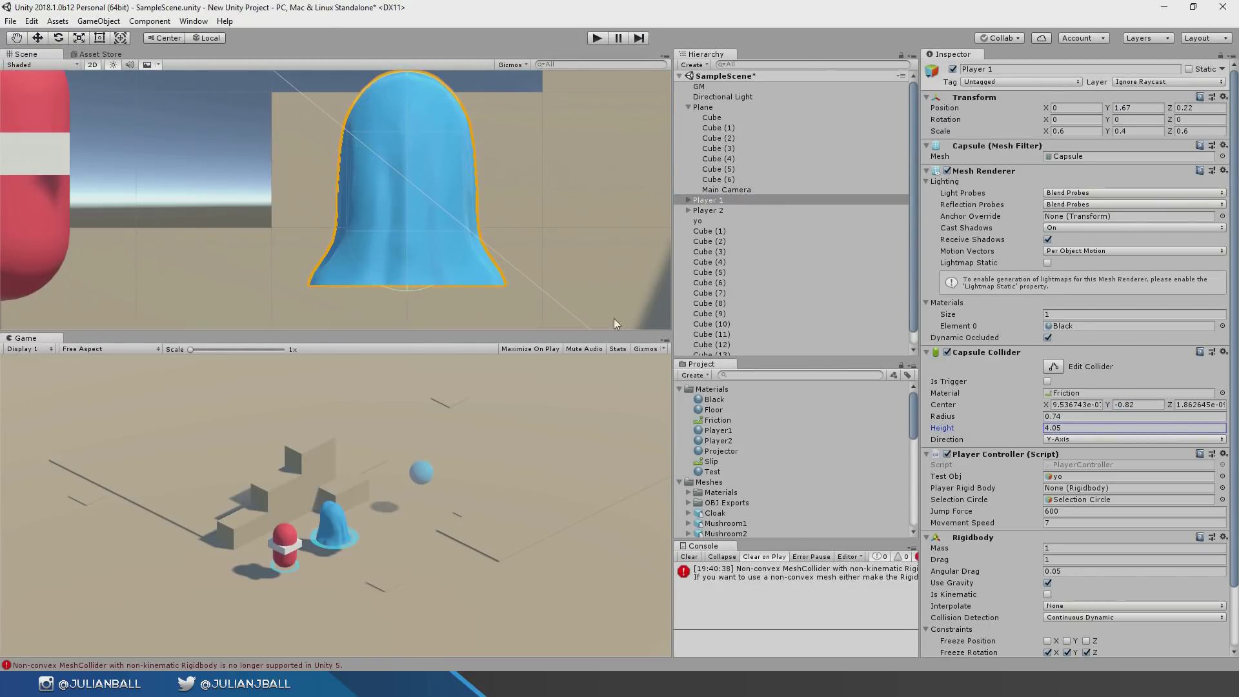
left_click_drag(614, 319, 529, 303, "alt")
left_click(742, 573)
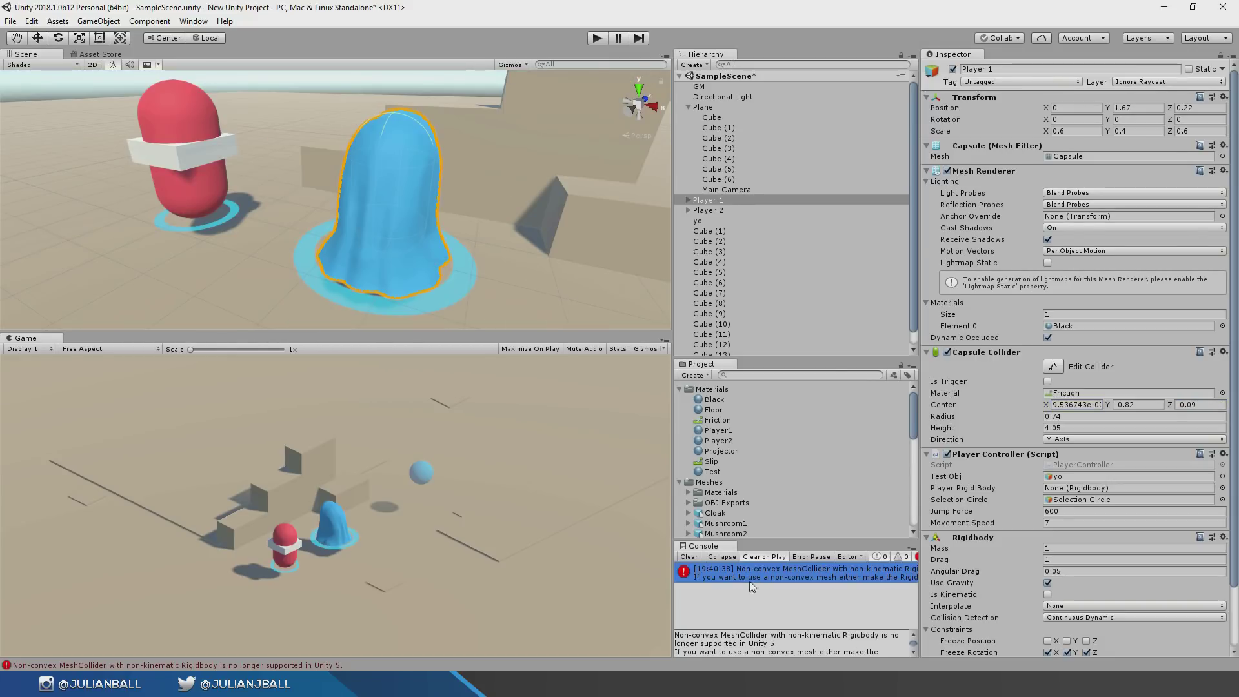
left_click(688, 200)
left_click(722, 220)
left_click(1066, 389)
left_click_drag(547, 164, 323, 232, "alt")
left_click(609, 292)
type(".98")
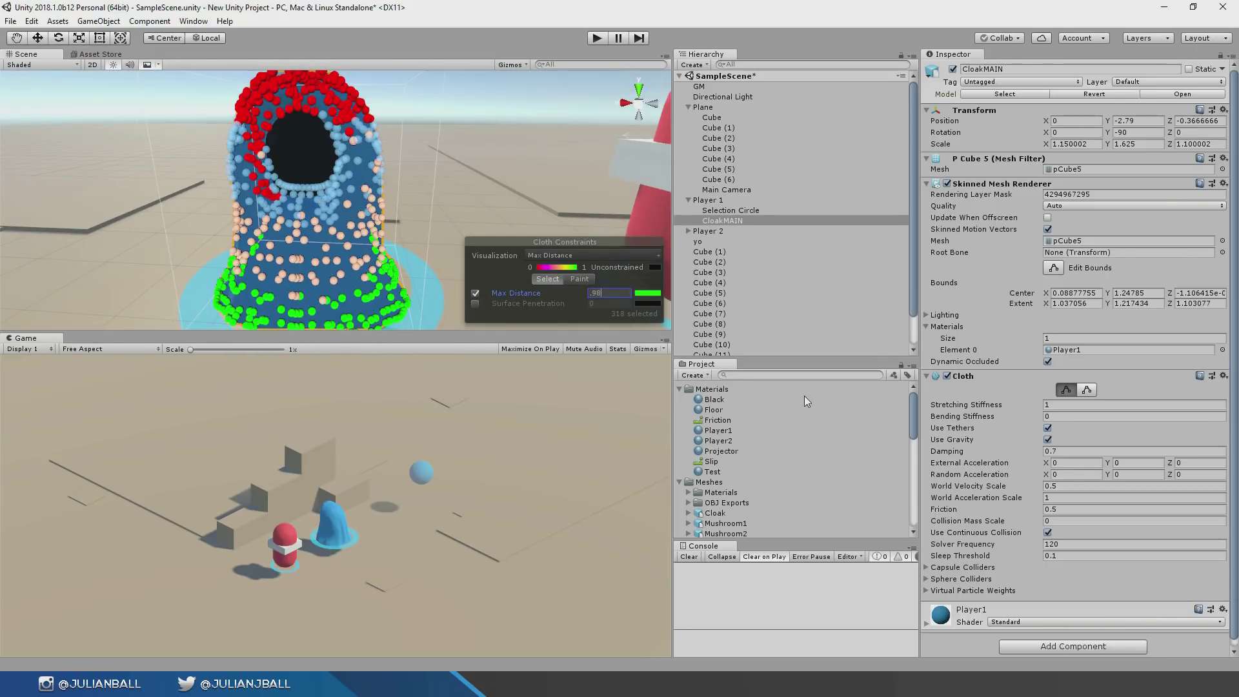
- Test the cloth in Play mode, then reselect CloakMAIN and review its Cloth settings
key("ctrl+p")
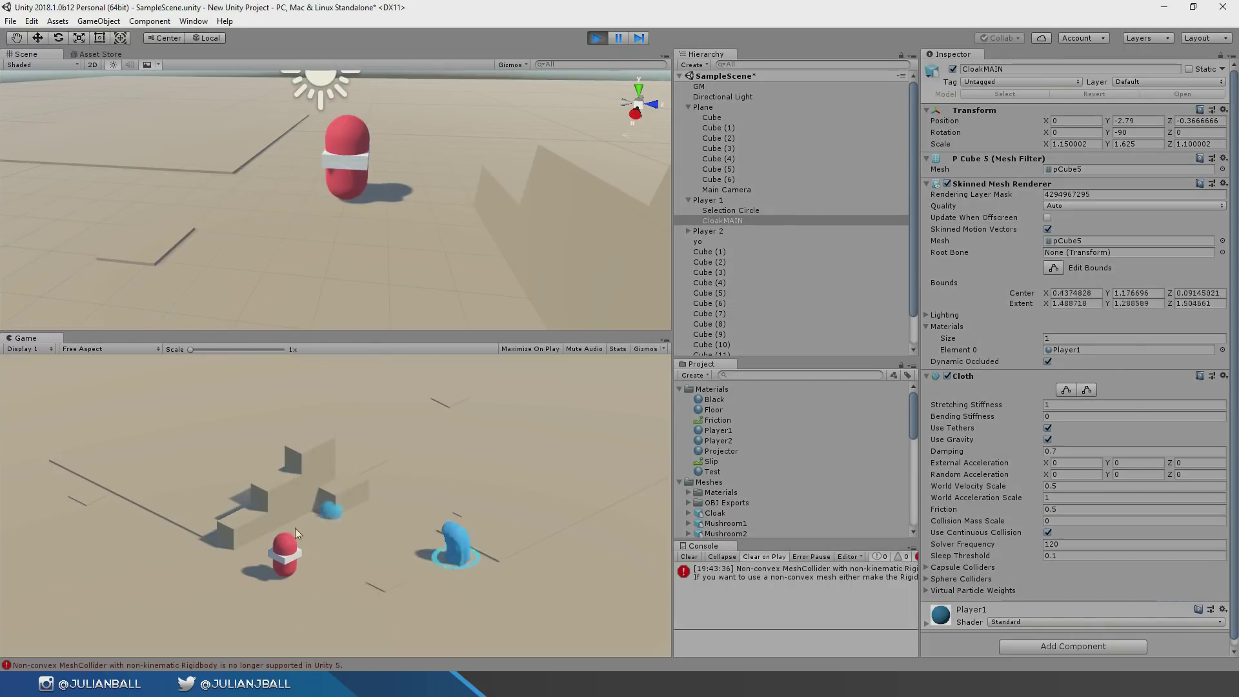
key("ctrl+p")
left_click(708, 199)
left_click(688, 107)
left_click(699, 158)
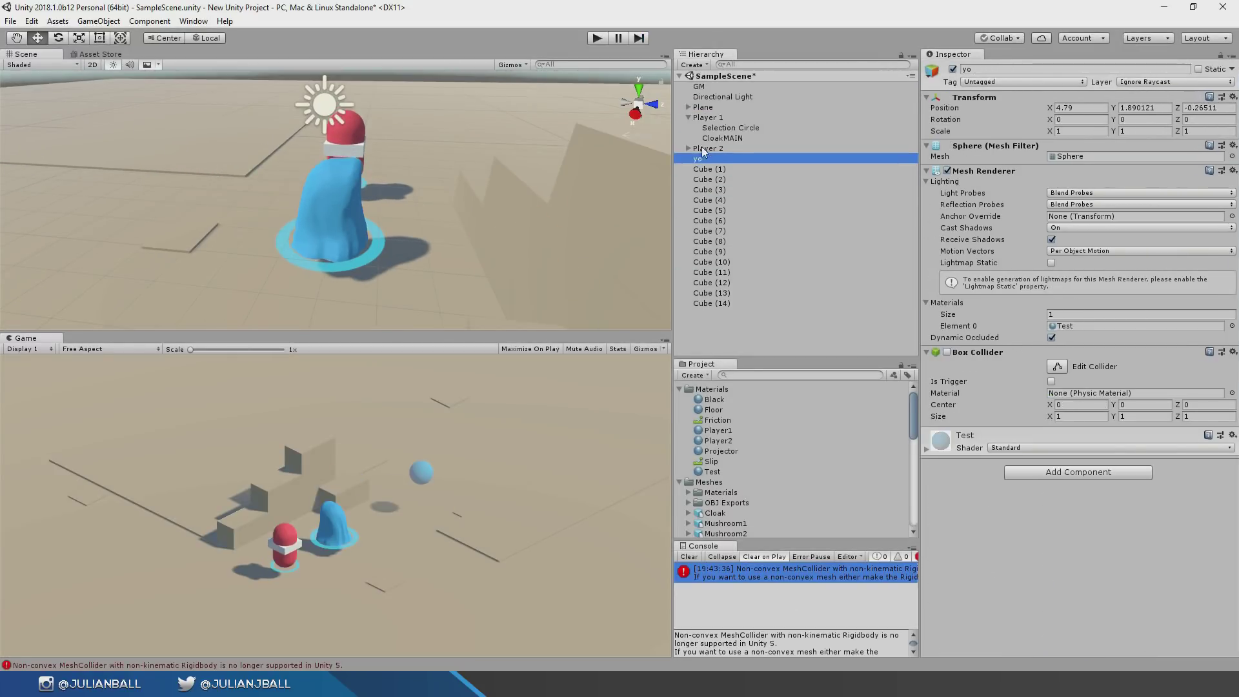
left_click(725, 129)
key("Down")
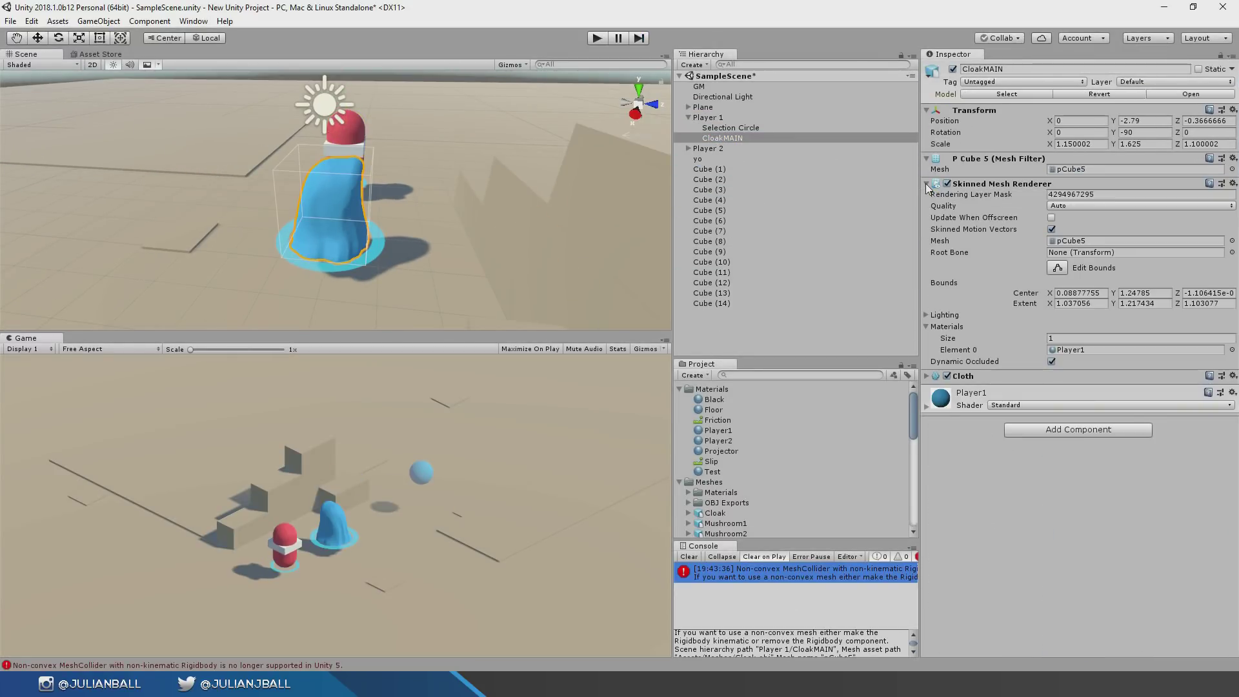
left_click(927, 376)
left_click(927, 376)
- Check the console error, open PlayerController.cs, and retest the cloak in Play mode
key("ctrl+p")
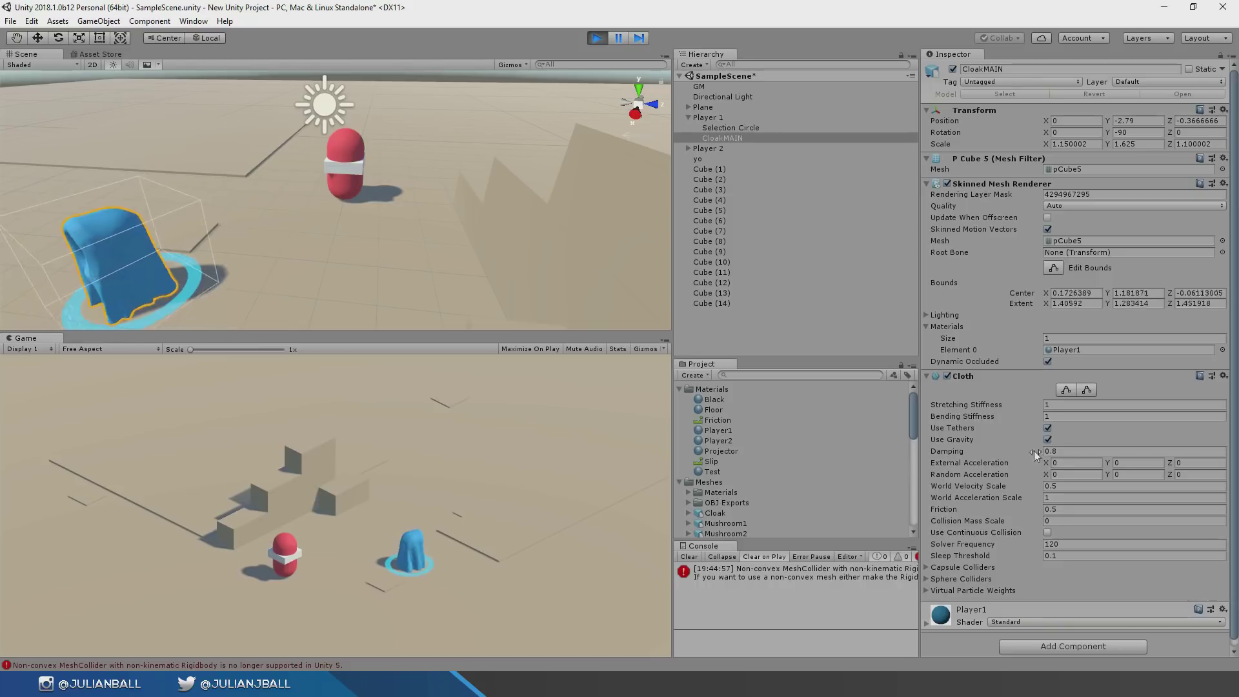
key("ctrl+p")
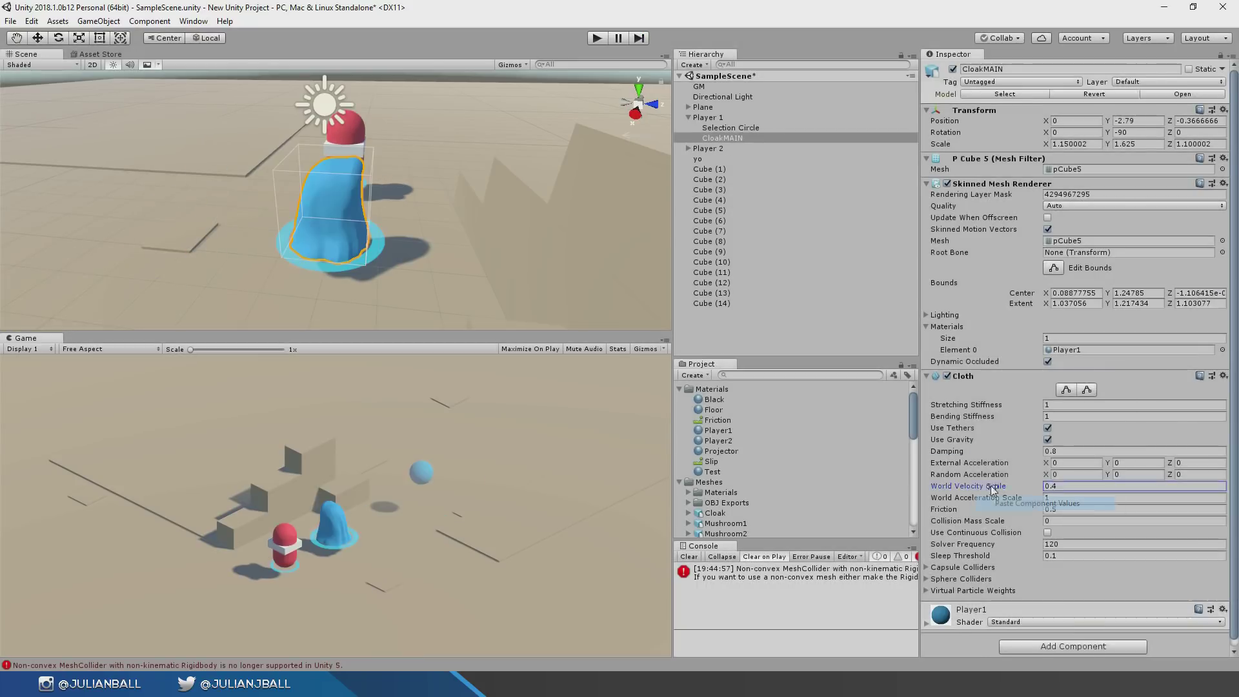
left_click(794, 573)
double_click(1073, 396)
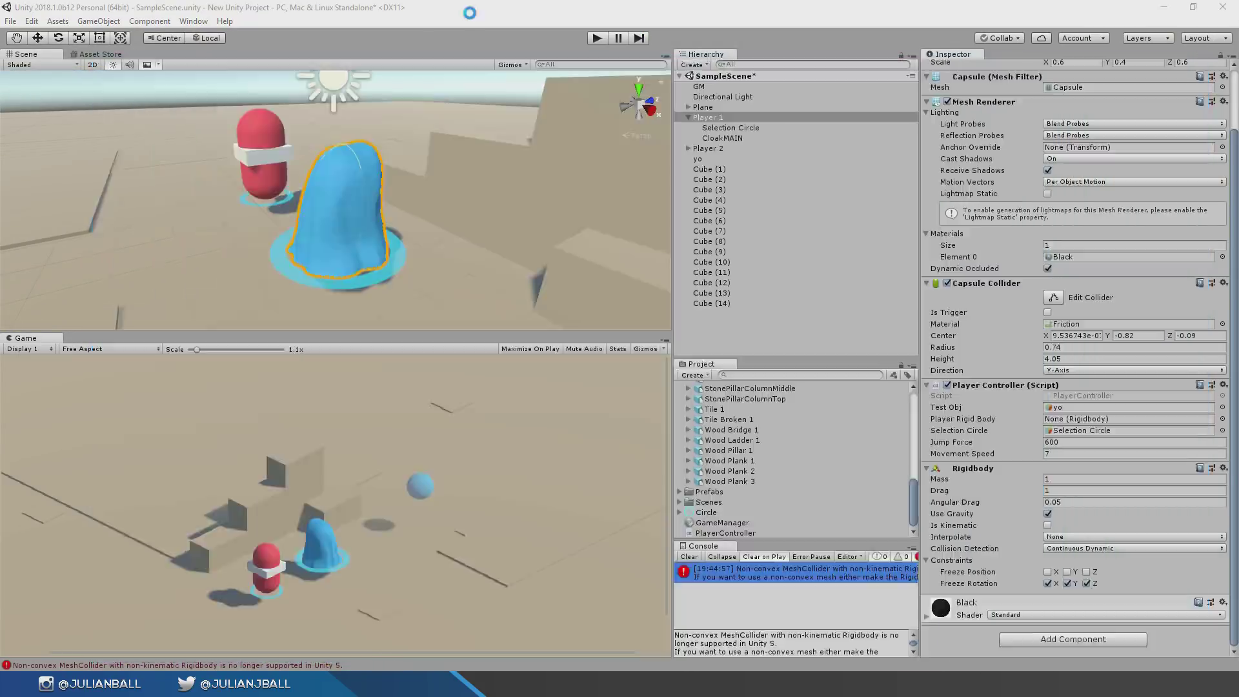
key("ctrl+p")
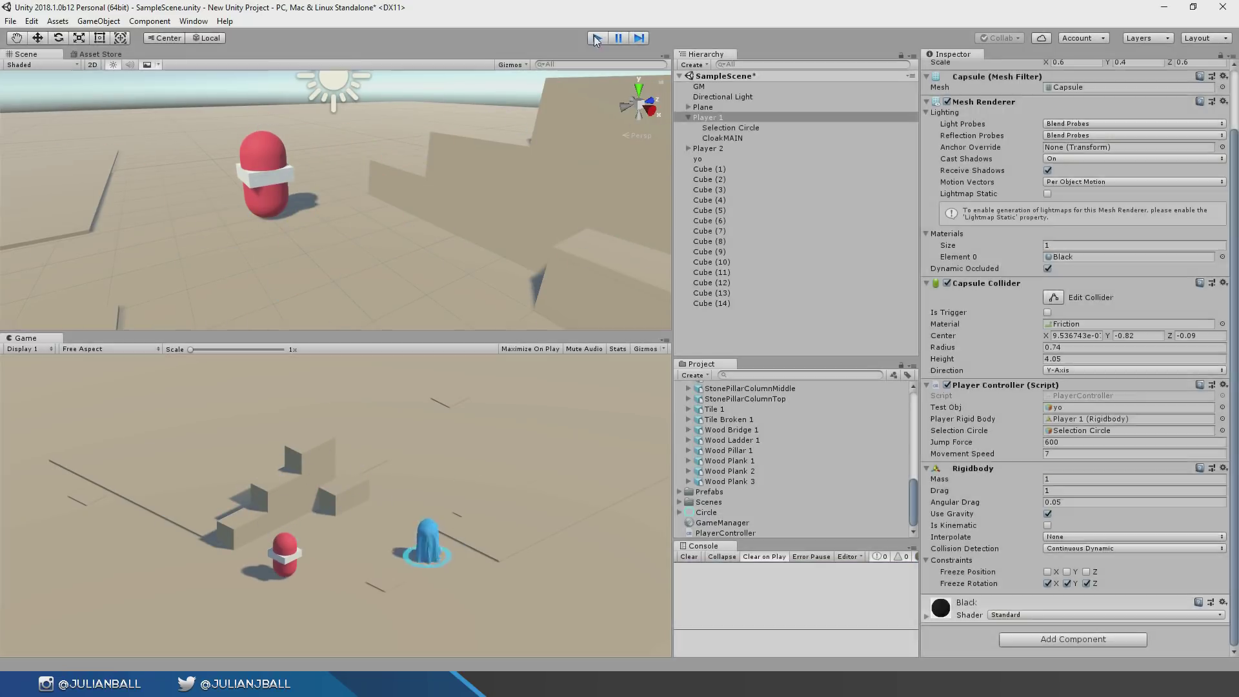
left_click(1059, 407)
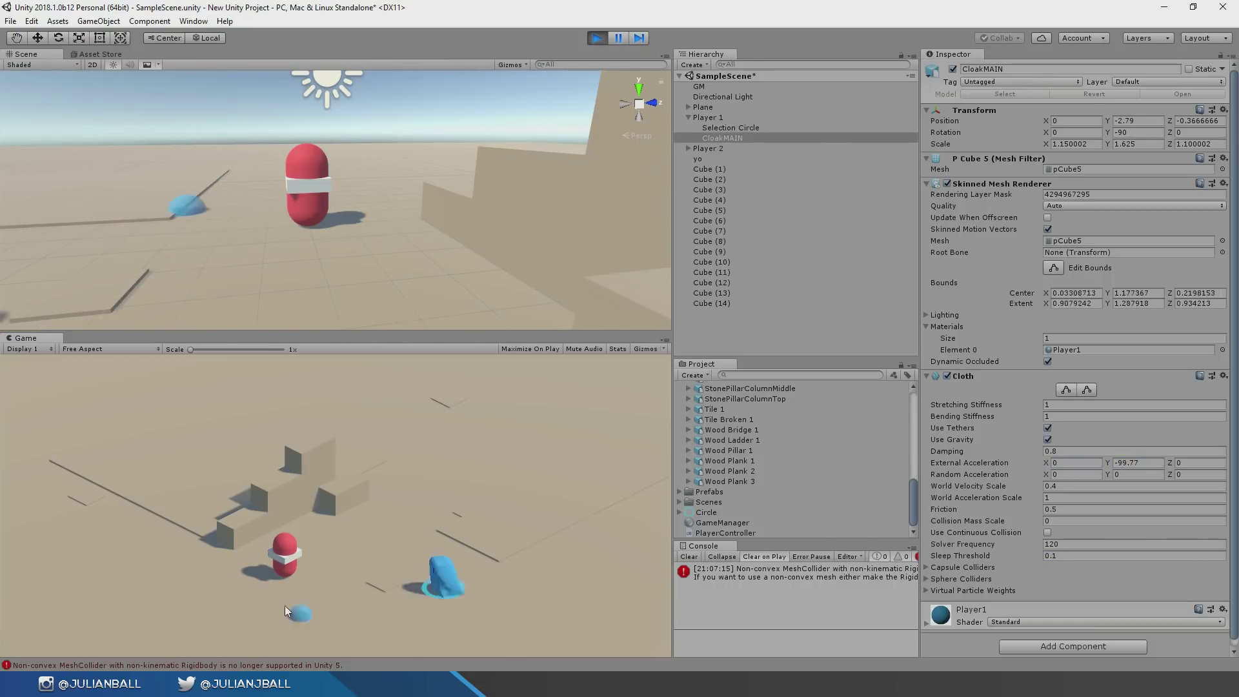
left_click(597, 38)
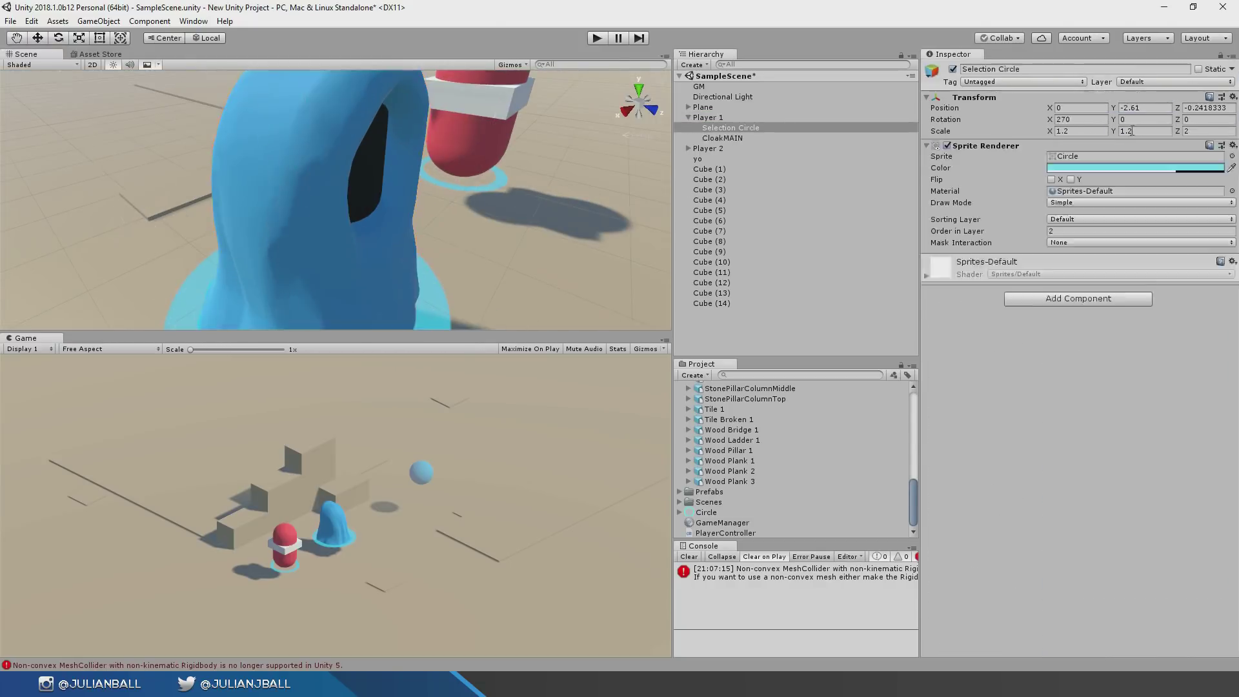
- Undo the last change and run two more Play-mode tests of the cloak
key("ctrl+z")
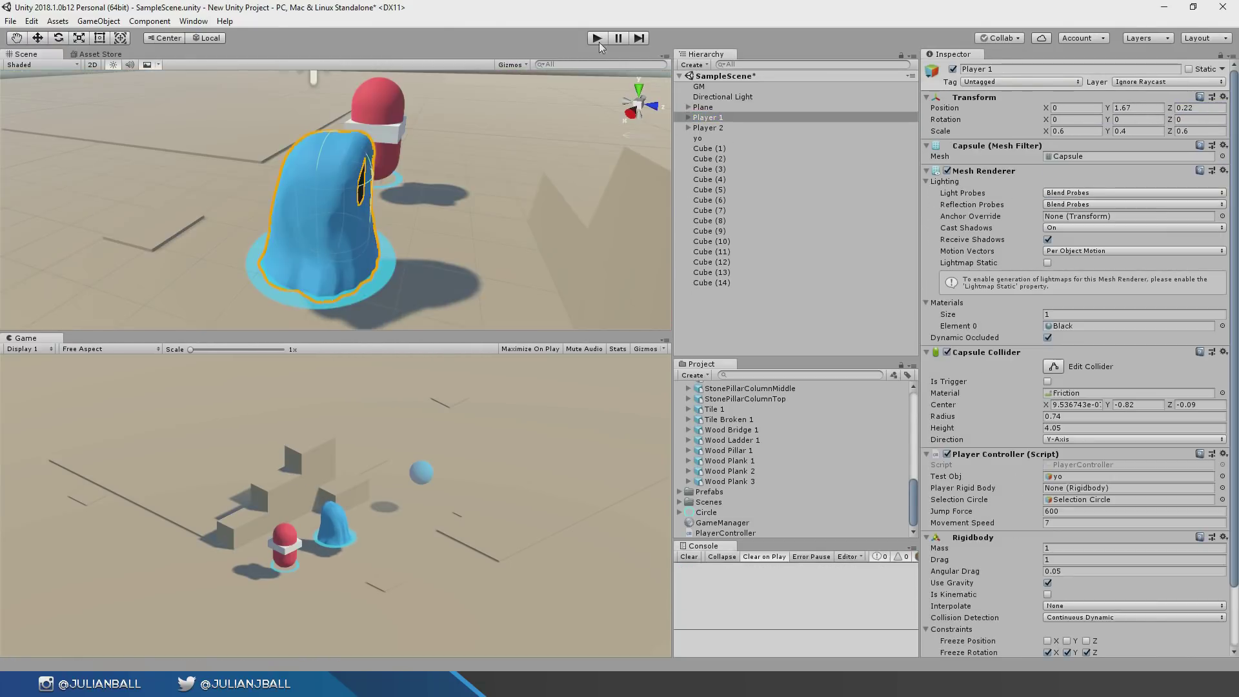
left_click(597, 38)
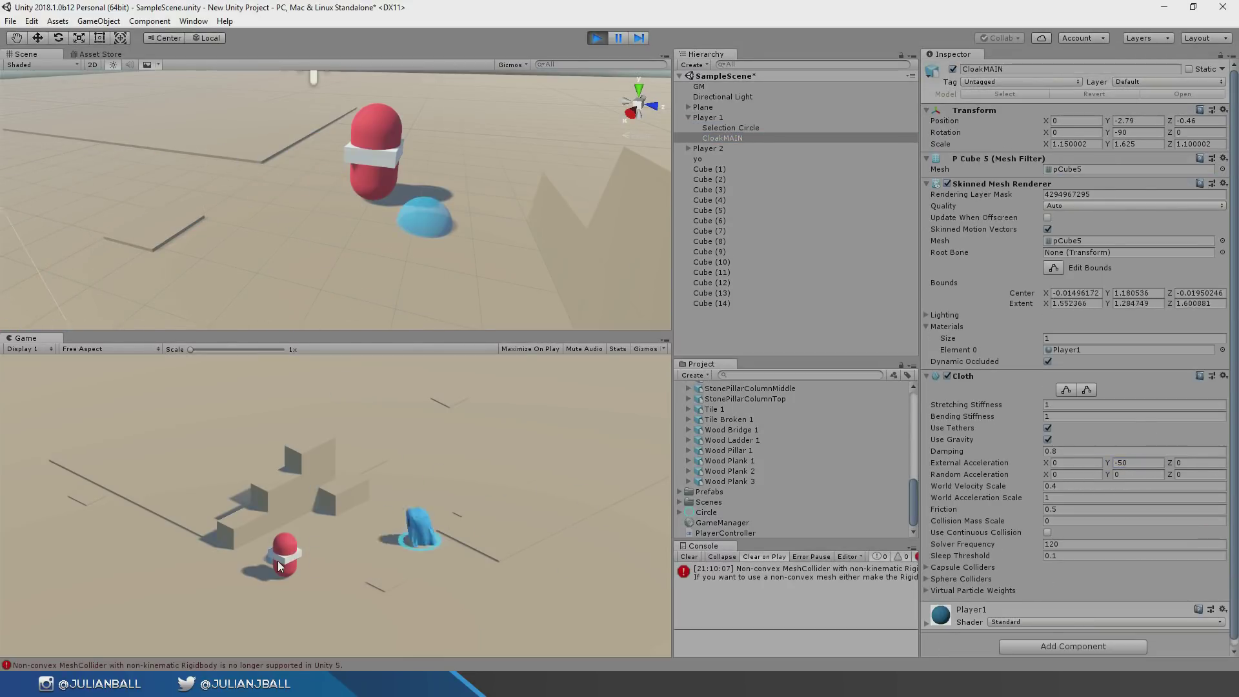
left_click(597, 38)
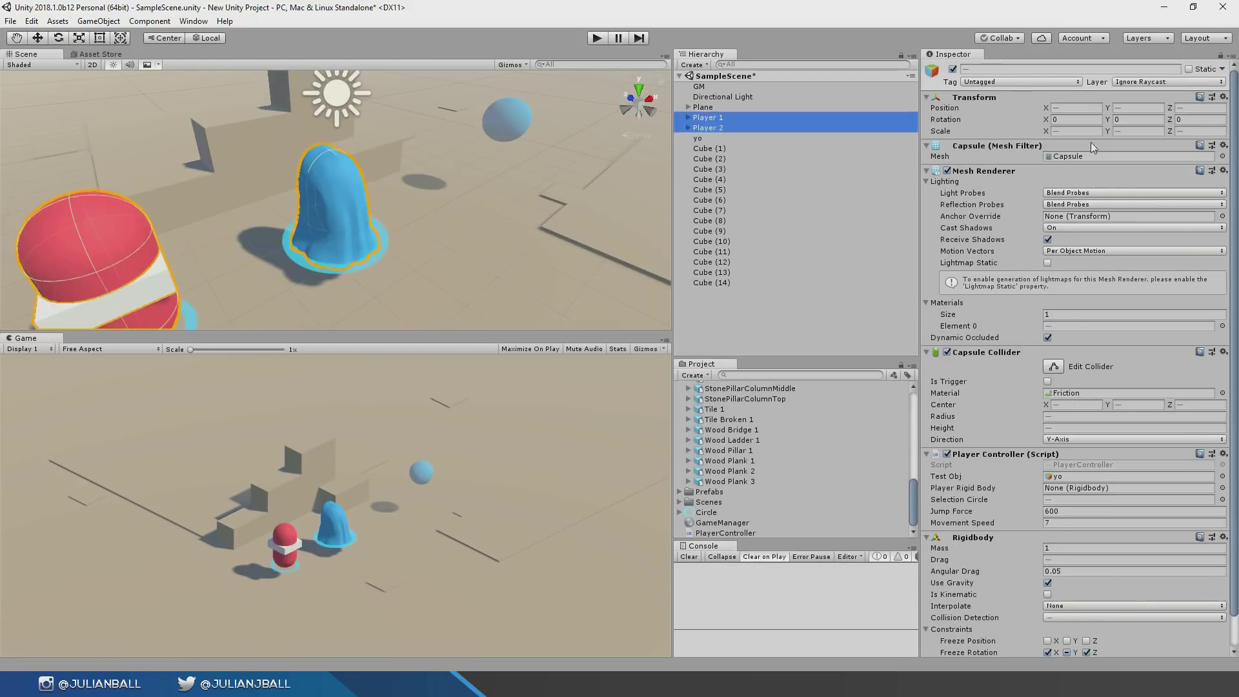
key("ctrl+p")
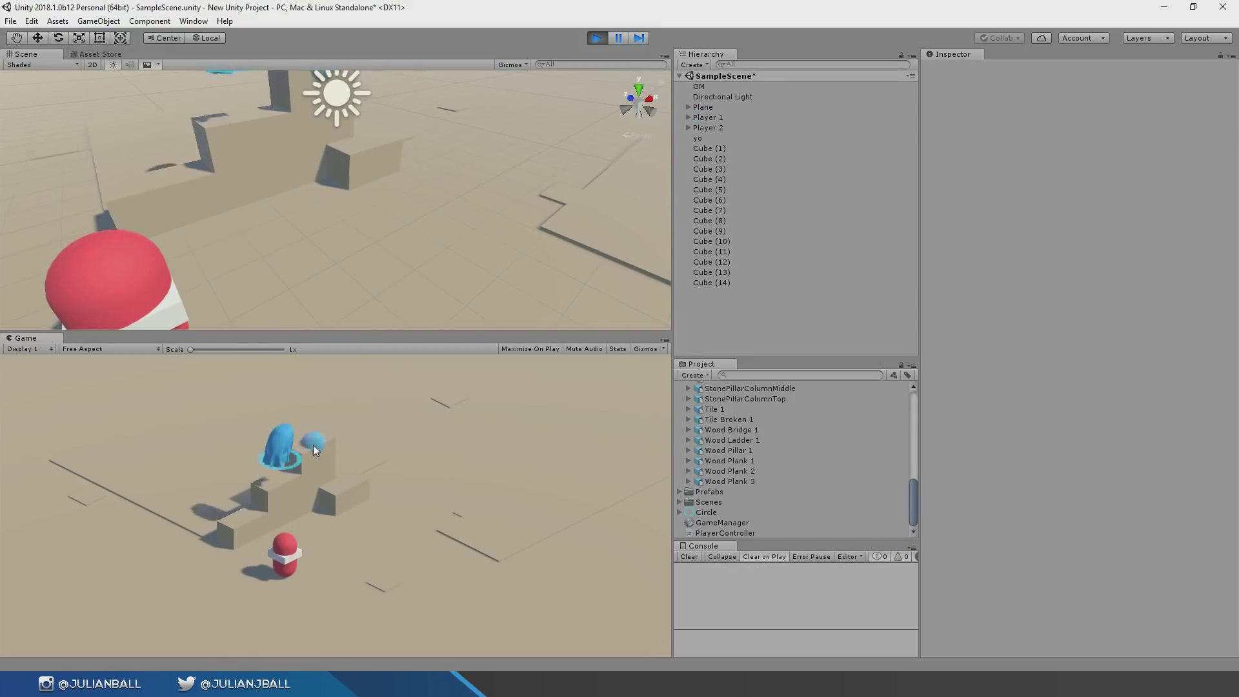
key("ctrl+p")
- Review the LookAt line in PlayerController's Update, then save Player 1 as a prefab in Prefabs
key("alt+Tab")
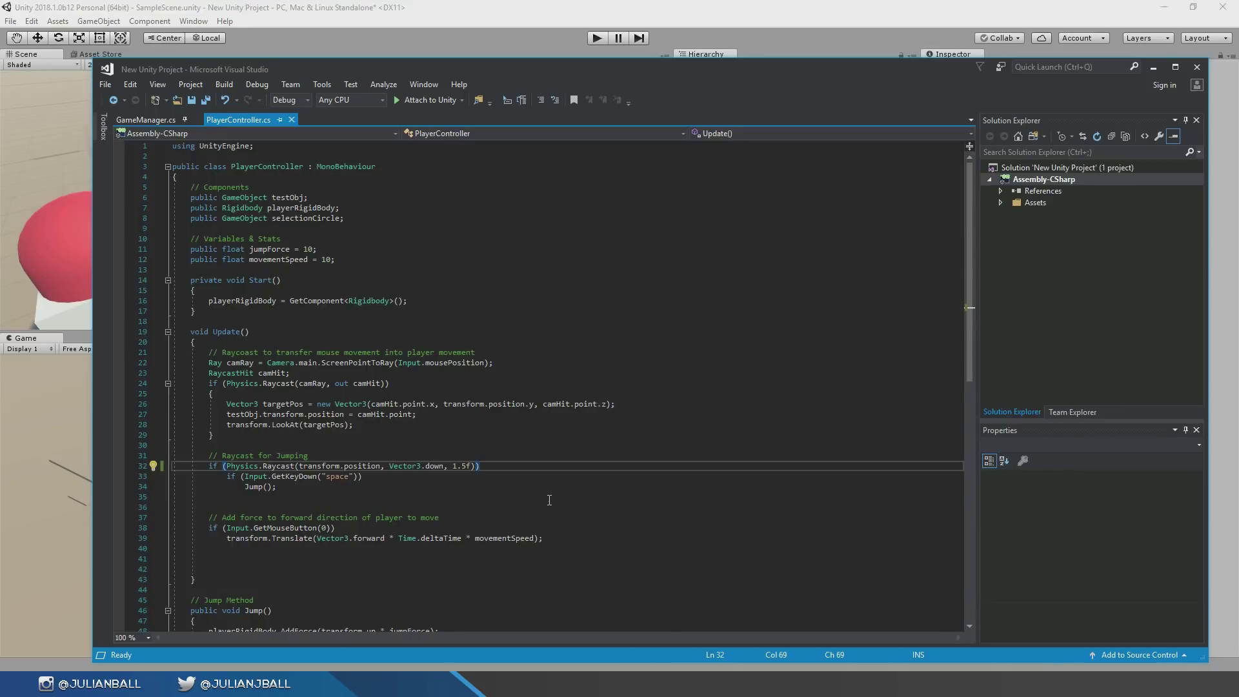
scroll(452, 446, "down", 1)
left_click(375, 393)
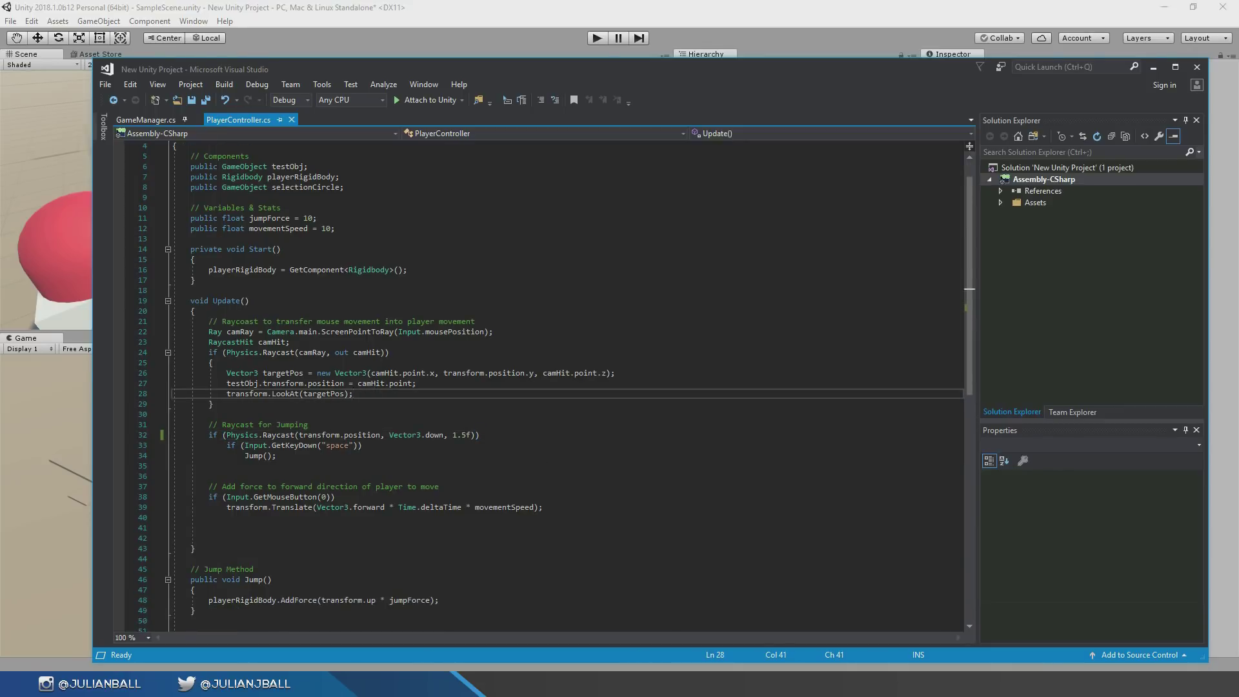
key("alt+Tab")
left_click_drag(726, 426, 724, 422)
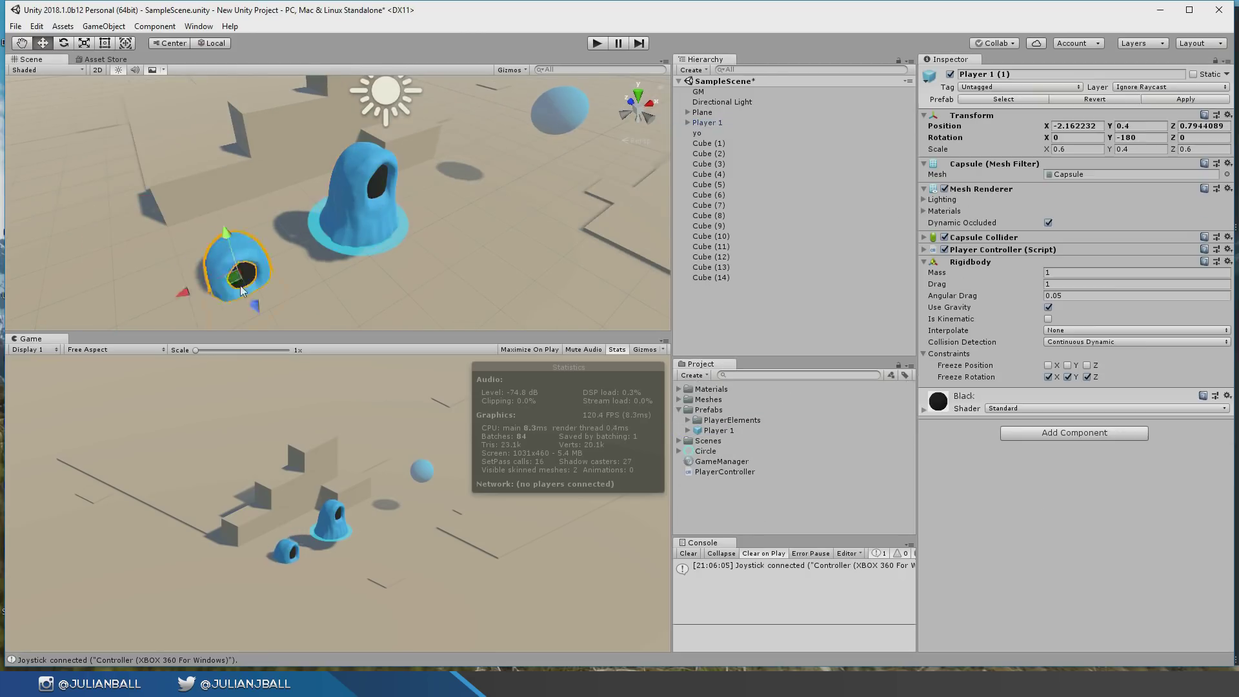
- Expand Player 2's children and rename the yo object to Movement Point
left_click(688, 133)
left_click(721, 154)
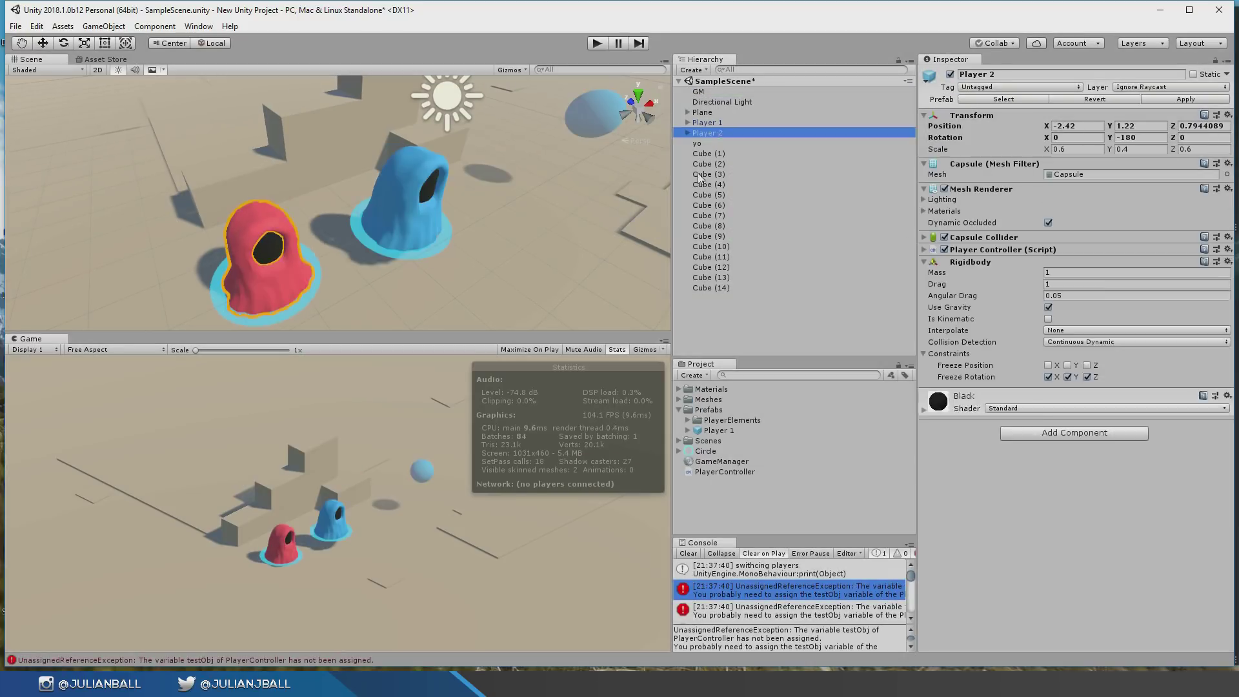
right_click(697, 143)
left_click(263, 218)
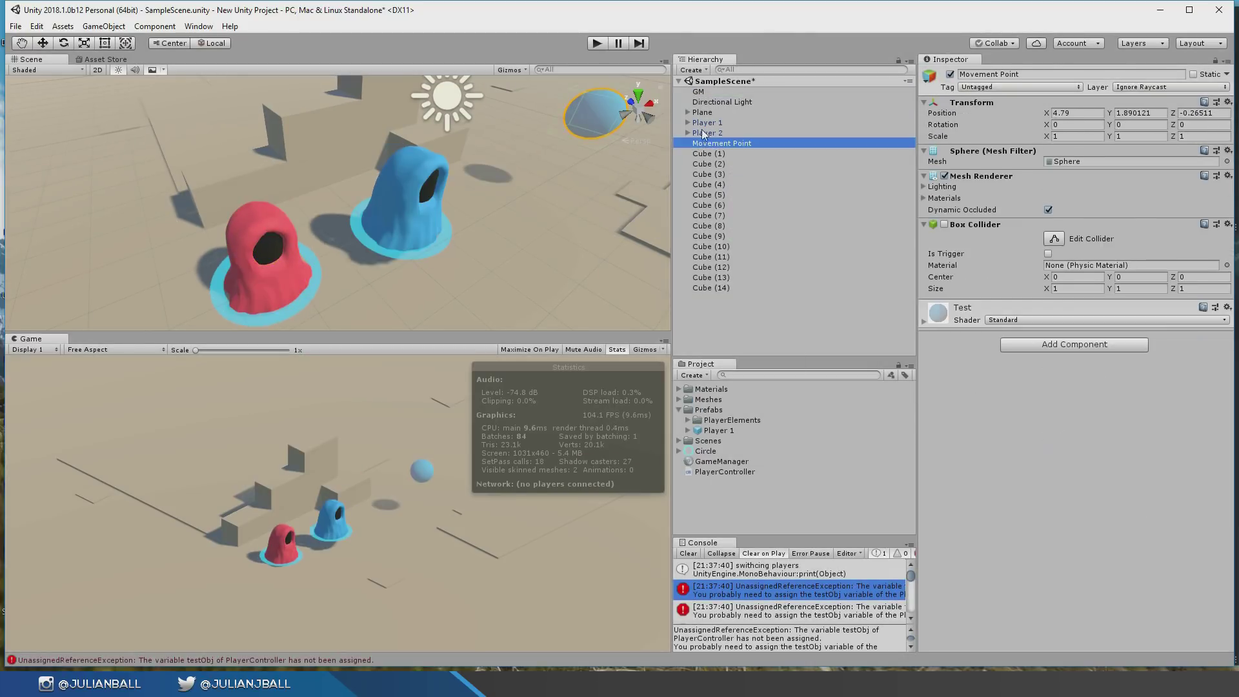
left_click(263, 218)
key("alt+Tab")
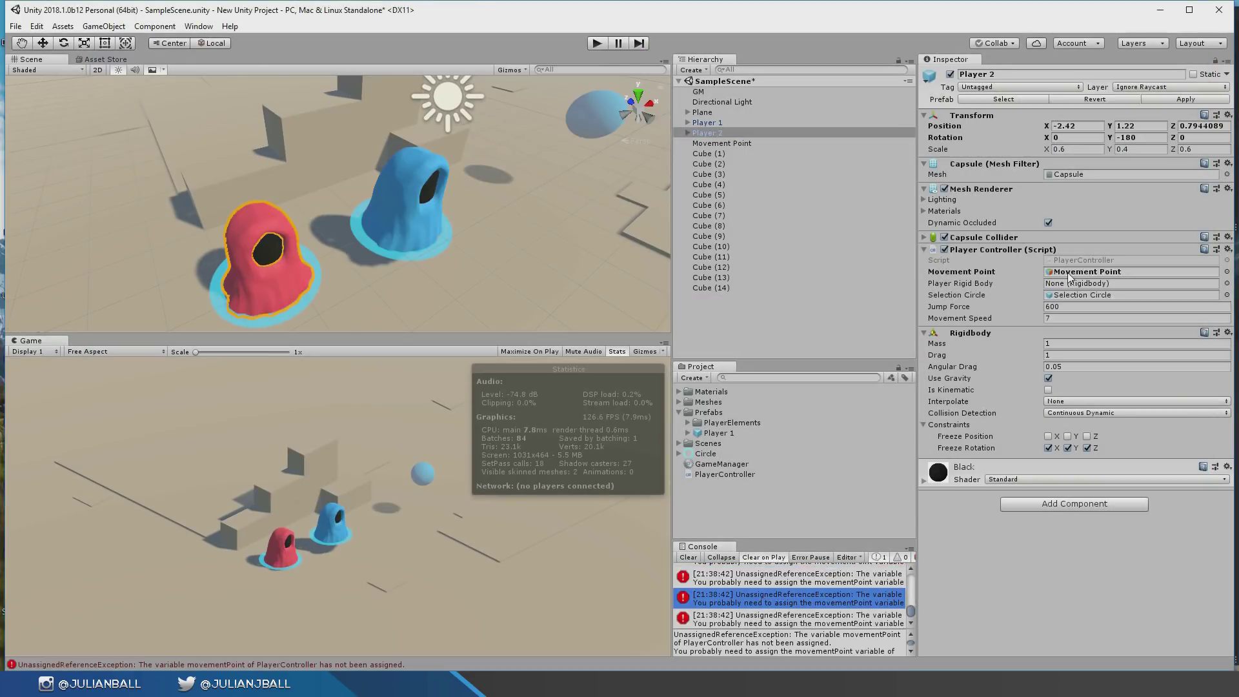
- Test switching between the players in Play mode, then select the copied selection circle
key("ctrl+p")
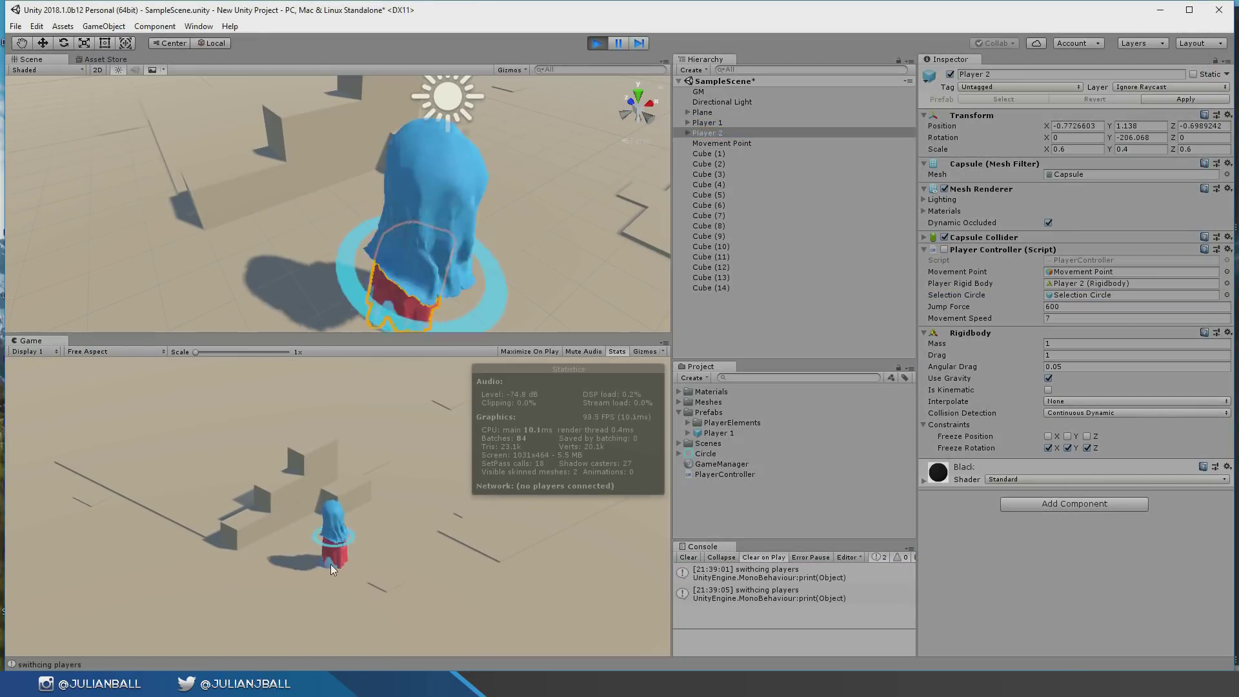
key("ctrl+p")
left_click(373, 213)
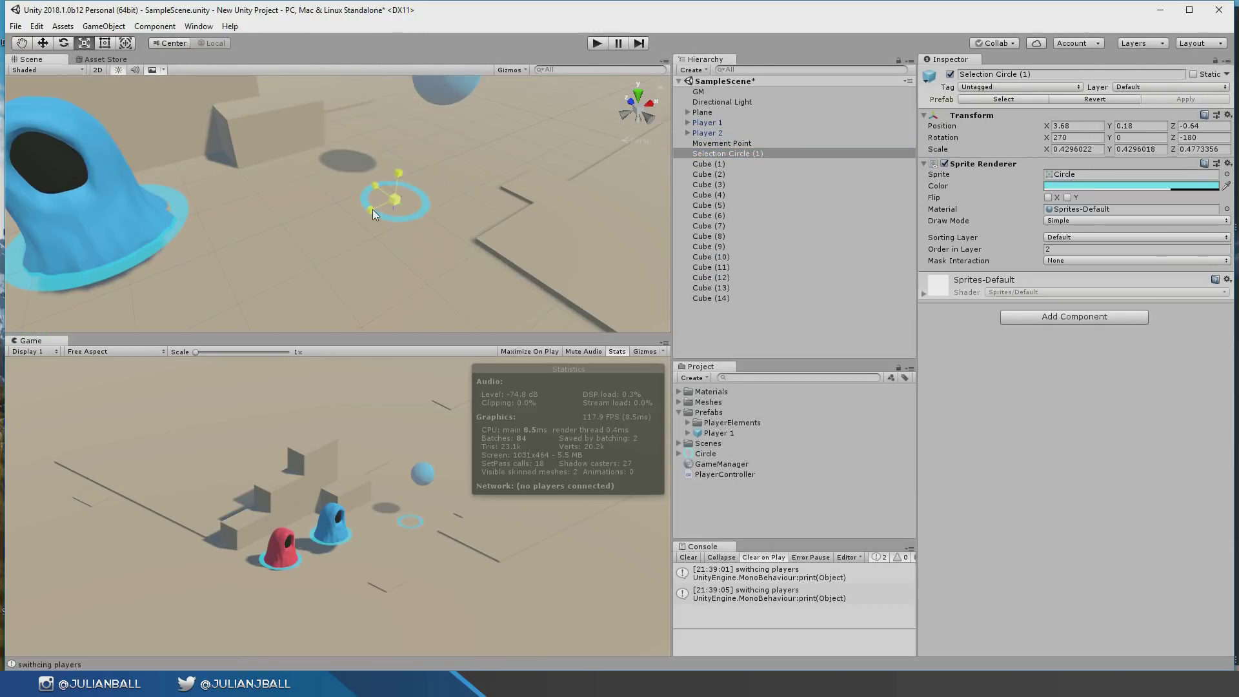
- Rename the circle copy Movement Circle and add a New Sprite Mask next to it
type("f")
type("rcle")
key("Delete")
key("Delete")
key("Delete")
key("Delete")
key("Return")
right_click(723, 153)
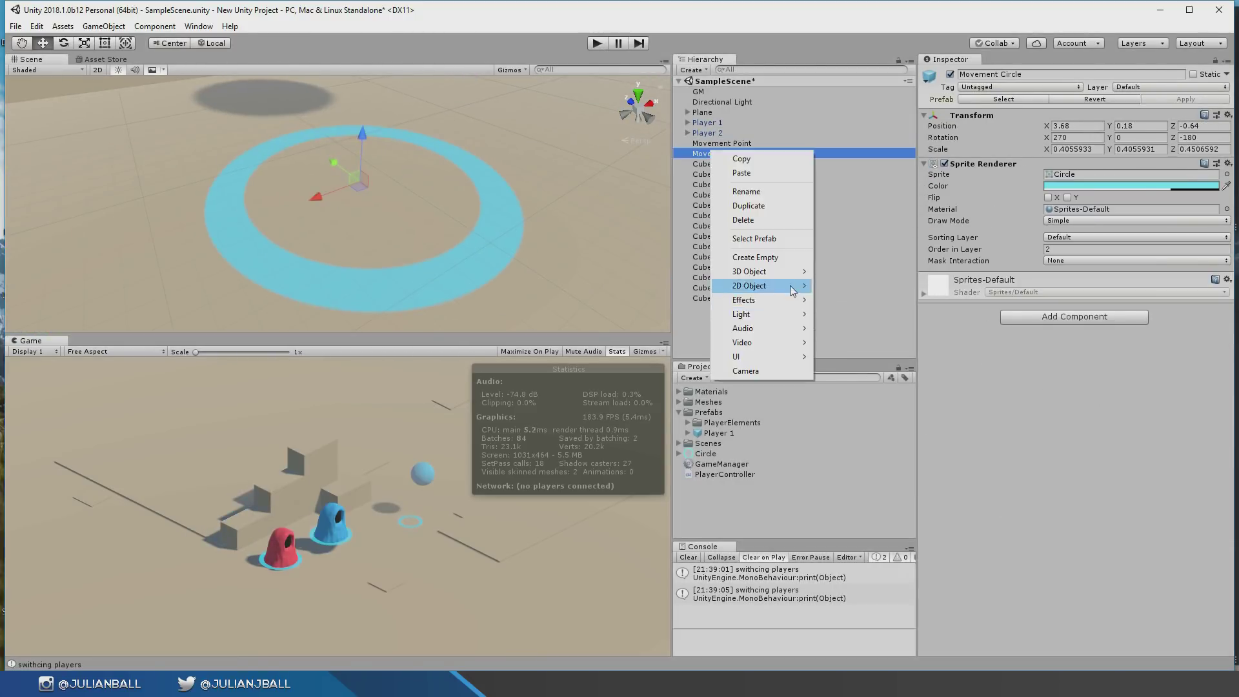
left_click(839, 297)
left_click(1226, 161)
double_click(100, 83)
left_click_drag(729, 164, 713, 156)
- Set the sprite mask's Sprite to Checkmark and create an animation for it
left_click(712, 165)
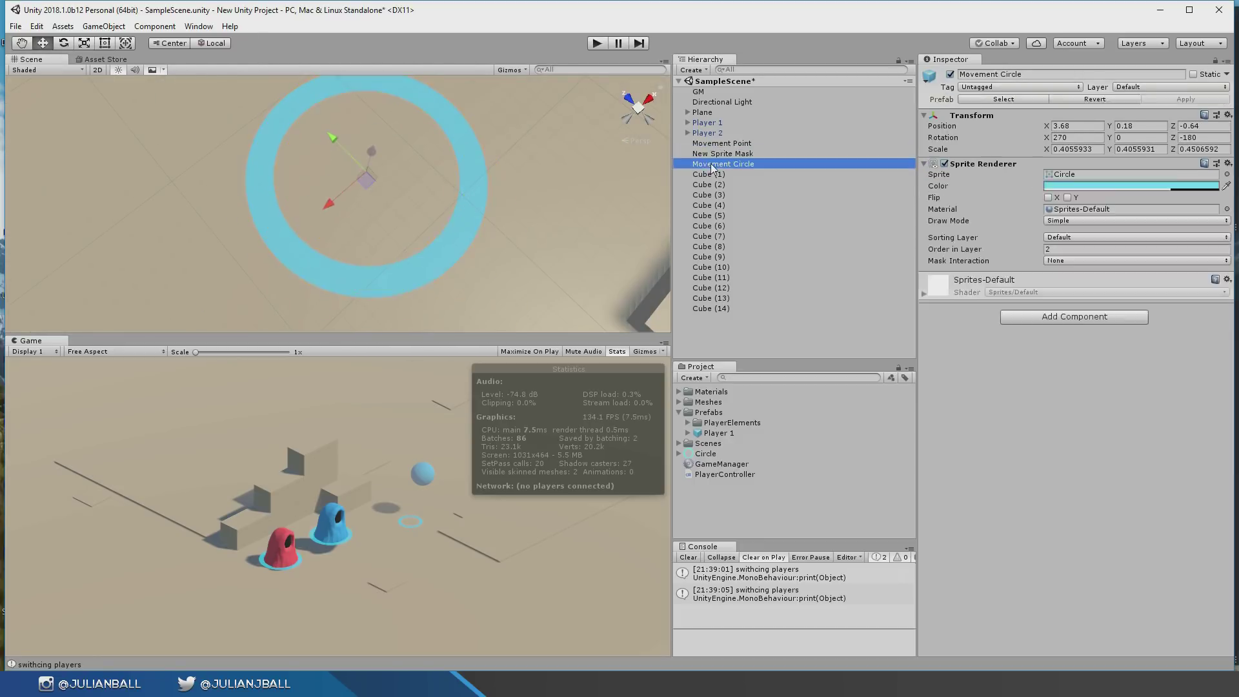
left_click(723, 153)
left_click(1226, 161)
left_click(172, 60)
left_click(1027, 4)
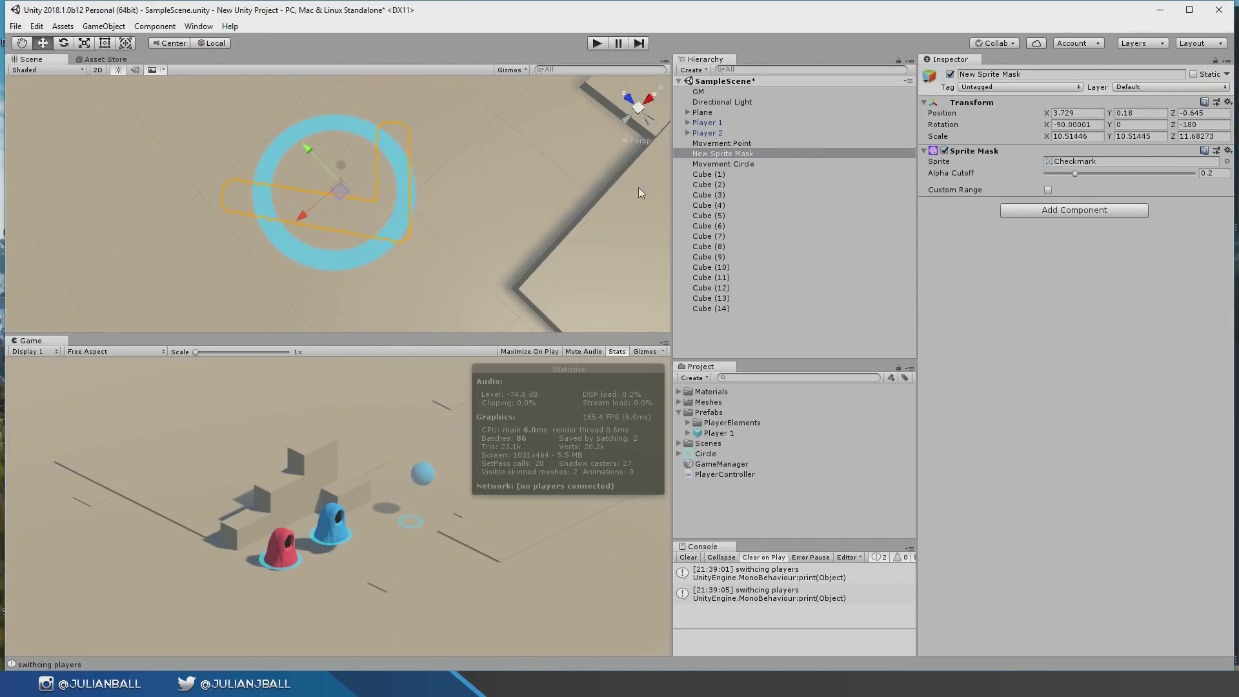
left_click(755, 155)
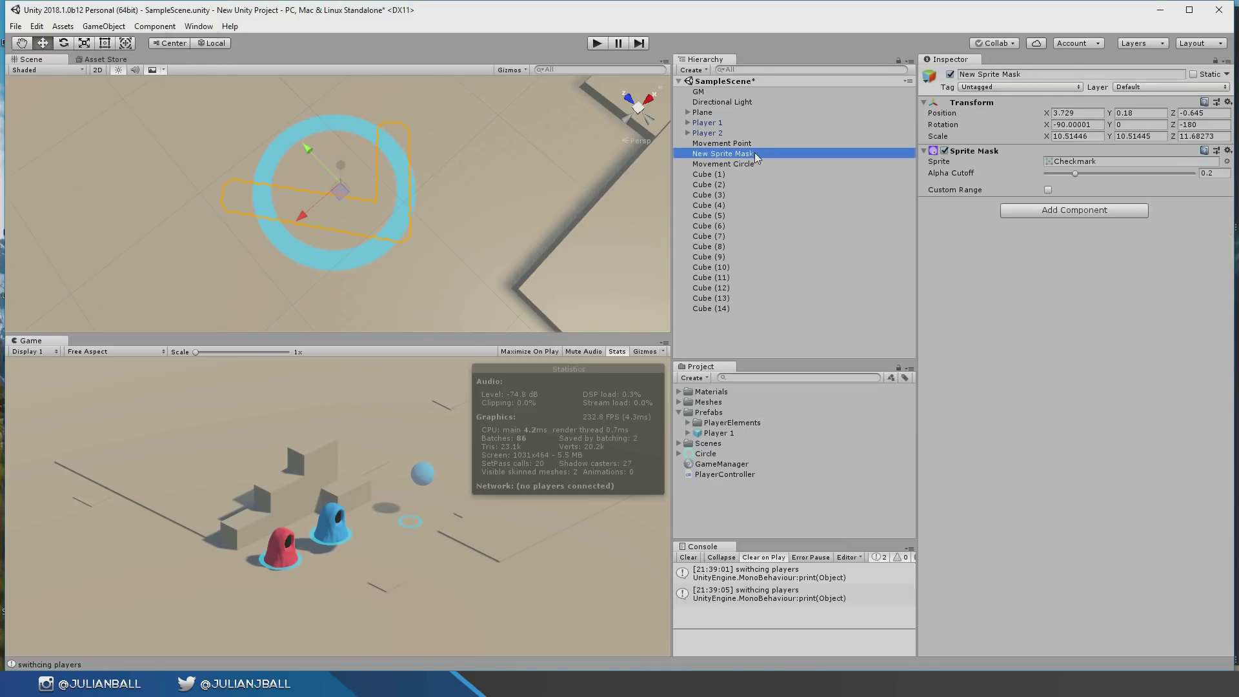
scroll(335, 186, "up", 2)
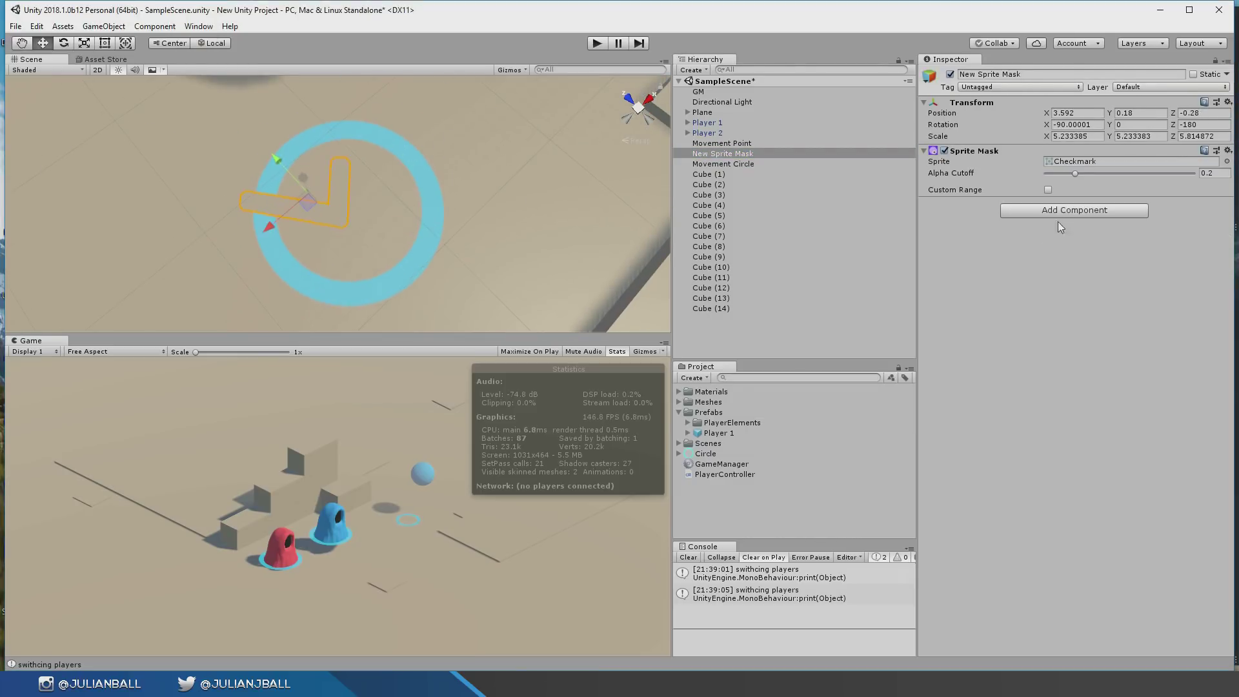
left_click(1106, 220)
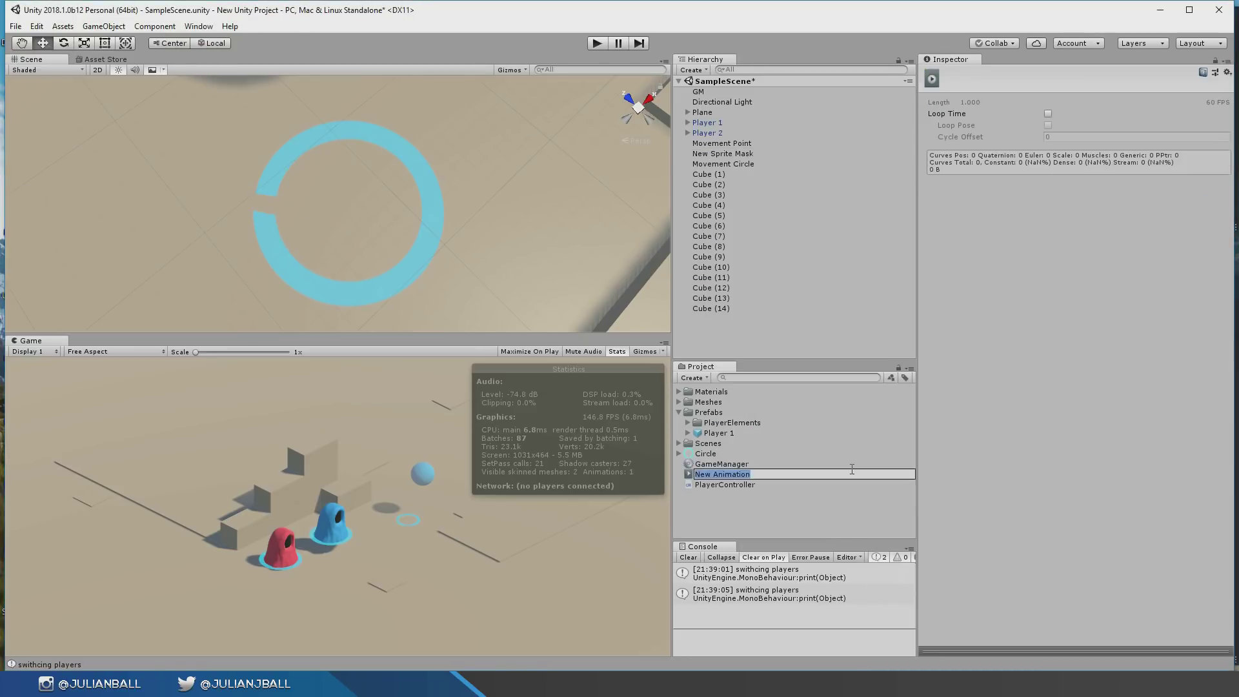
- Name the clip Movement Circle Rotate, record Position and Rotation keys, and set tangents to Flat
key("BackSpace")
key("Return")
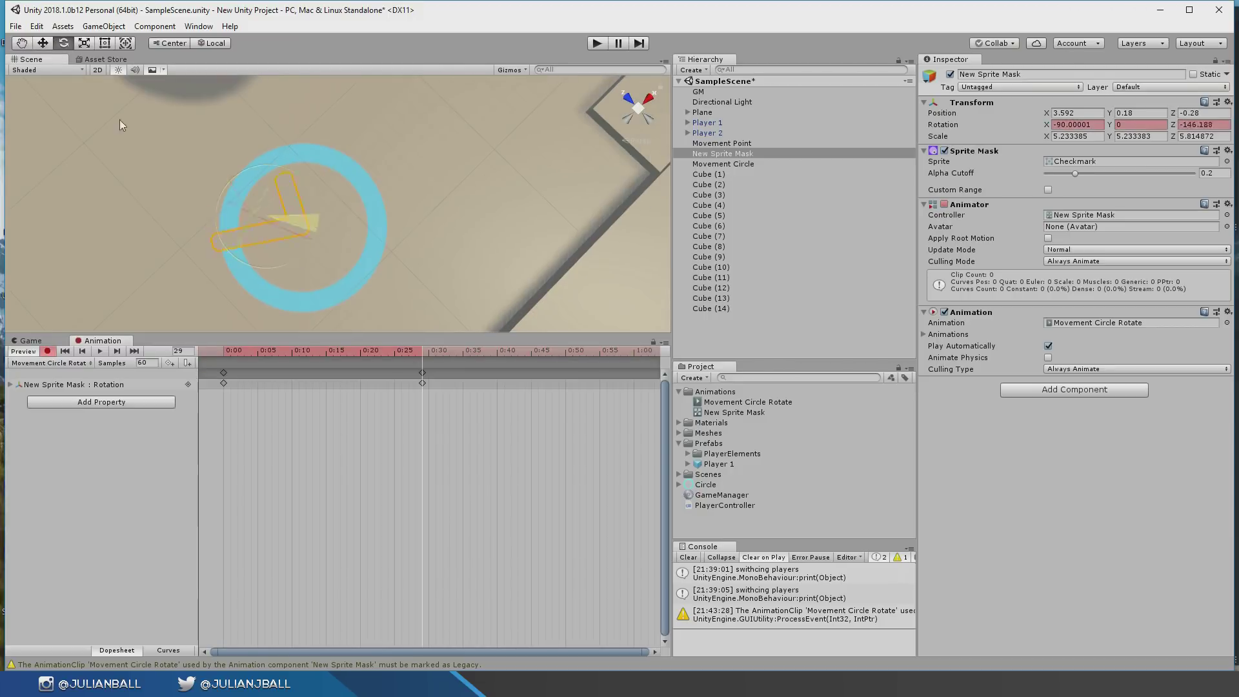
left_click(396, 350)
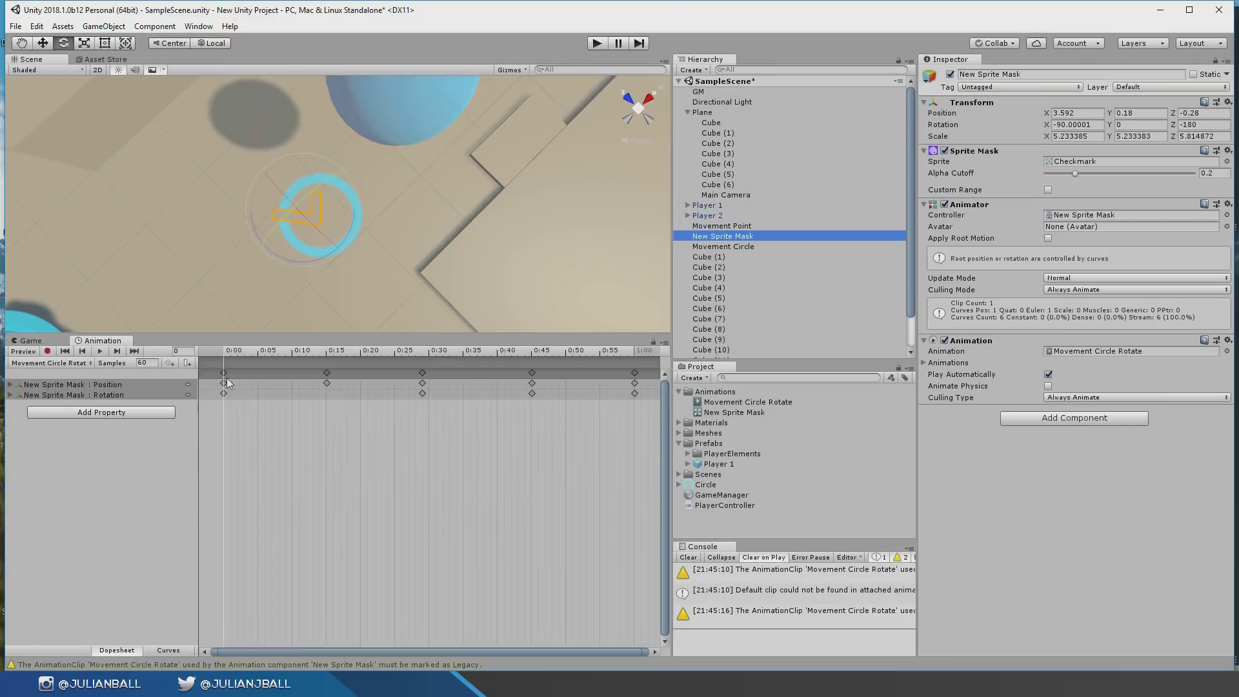
left_click(226, 378)
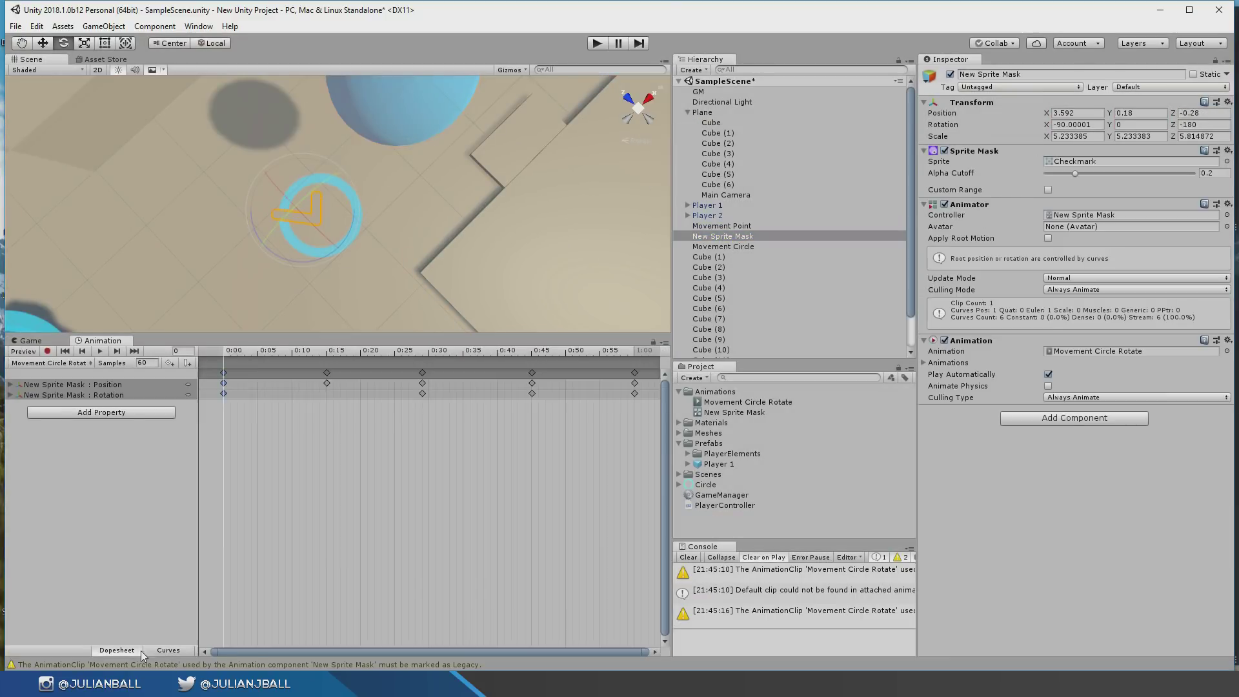
right_click(635, 372)
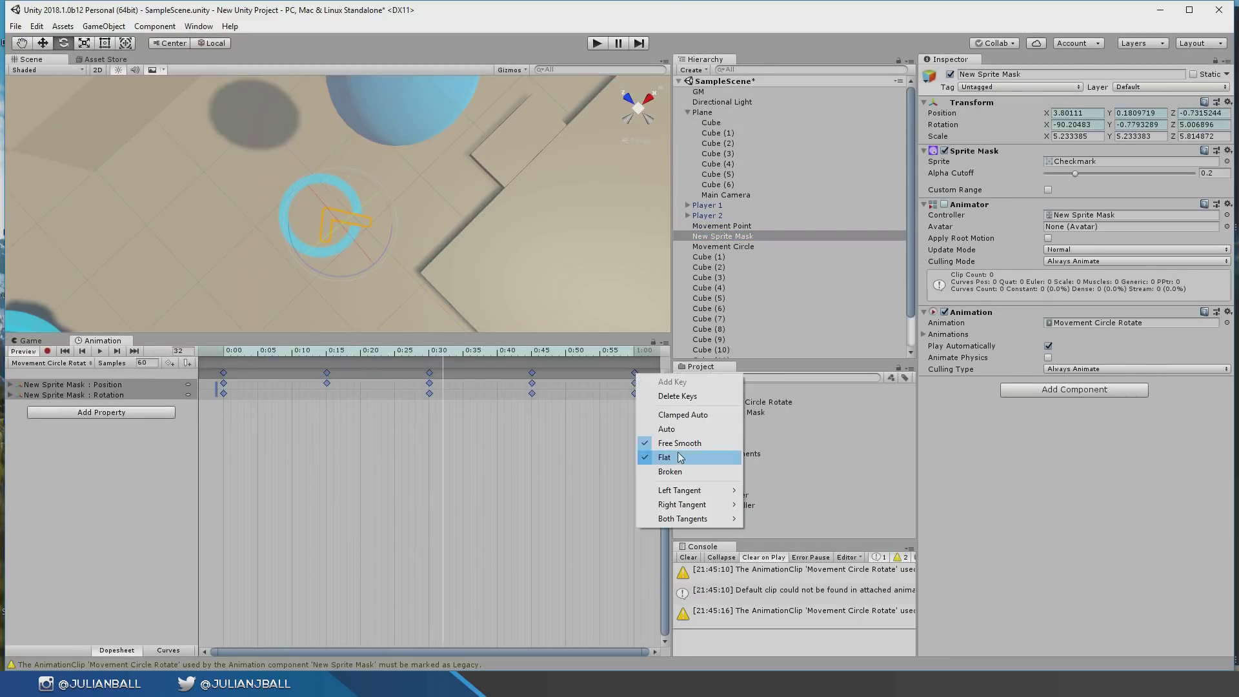
key("Escape")
right_click(219, 373)
left_click(133, 370)
- Frame Movement Circle (1) and play the game to check the ring animation
left_click(687, 121)
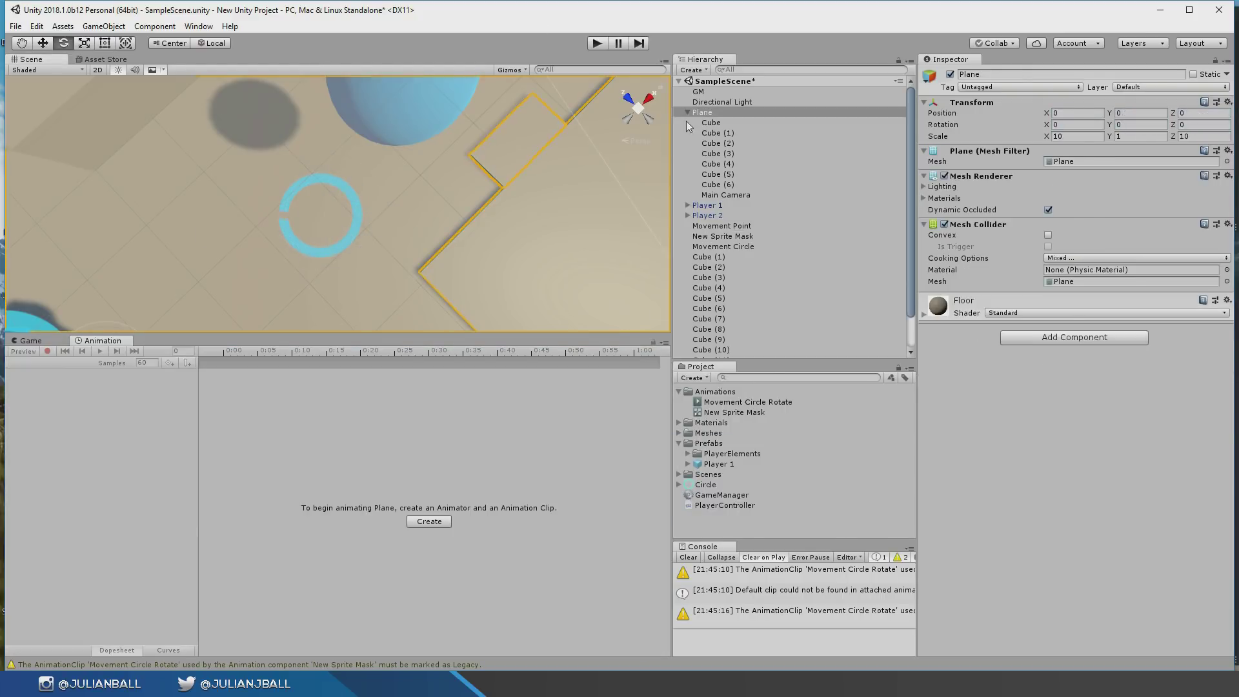
left_click(328, 216)
key("f")
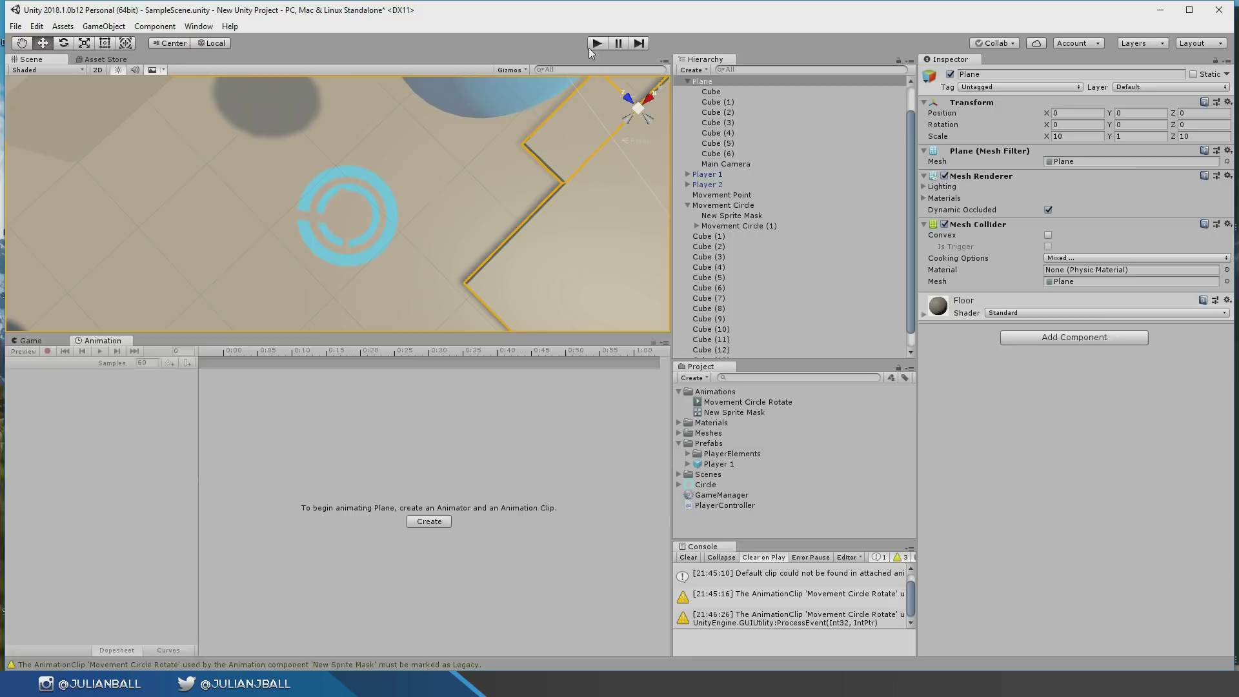
left_click(596, 44)
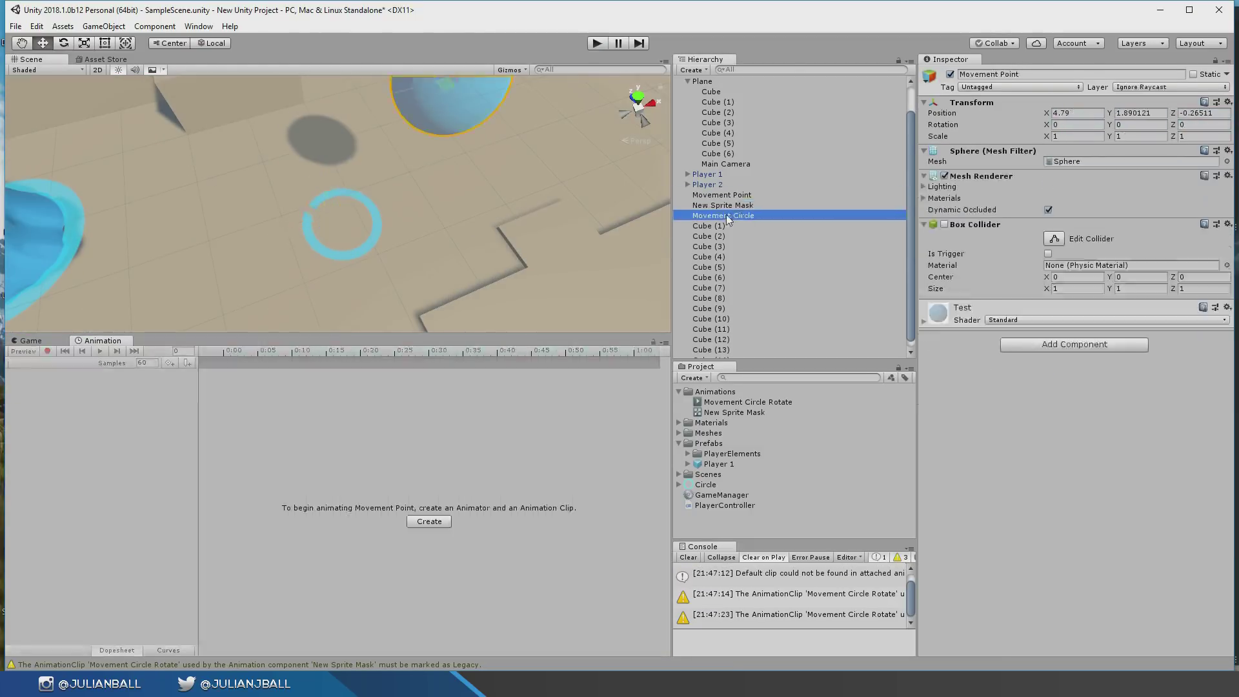
- Parent the circle under Movement Point and move Movement Point to the top level
mouse_move(726, 214)
left_mouse_down()
mouse_move(757, 245)
mouse_move(713, 199)
left_mouse_up()
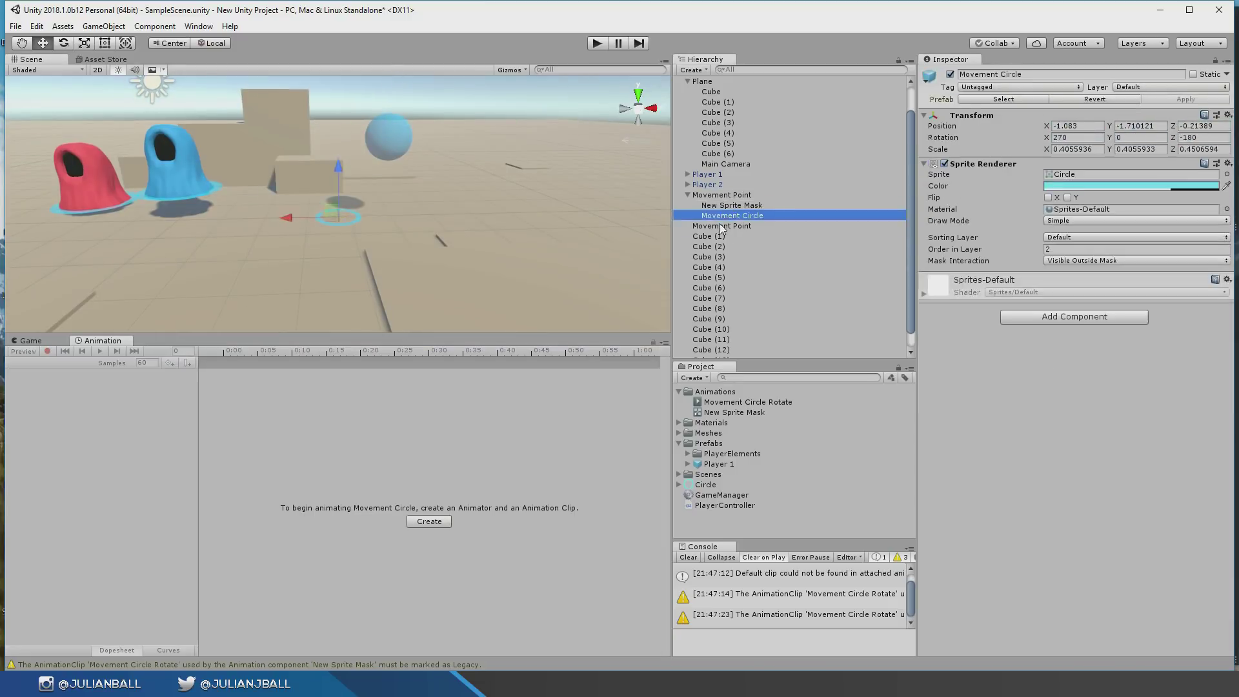
left_click_drag(715, 205, 718, 229)
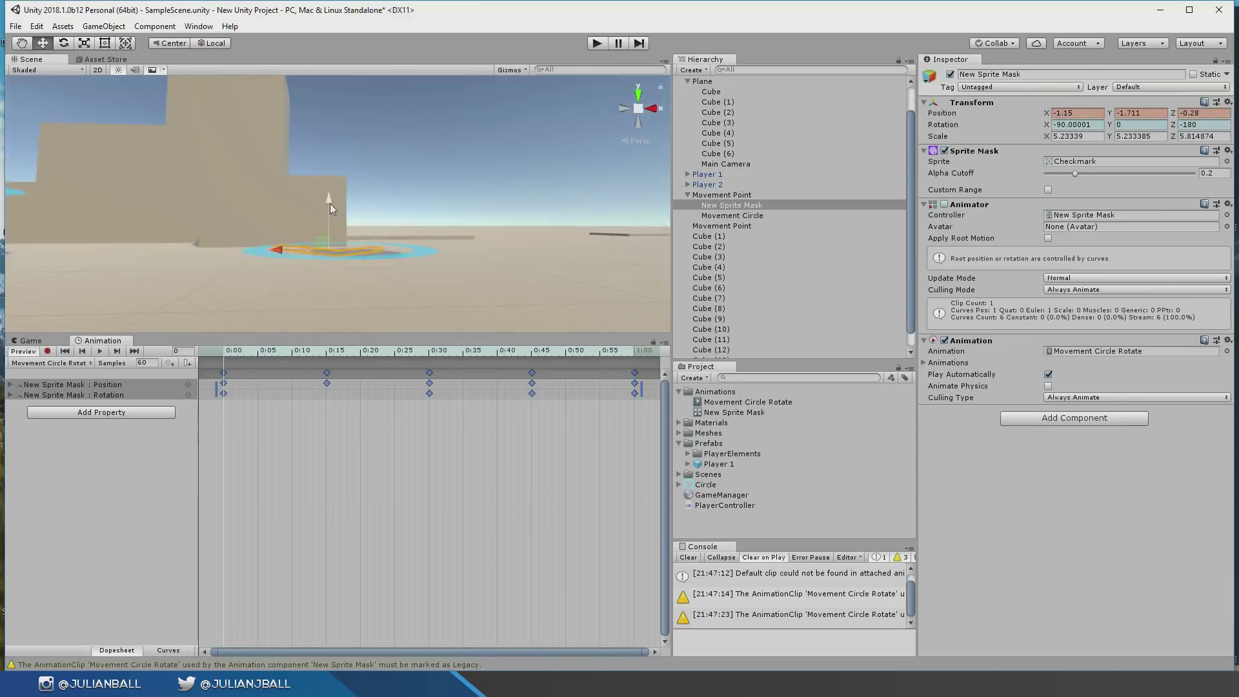
left_click_drag(321, 233, 388, 245, "alt")
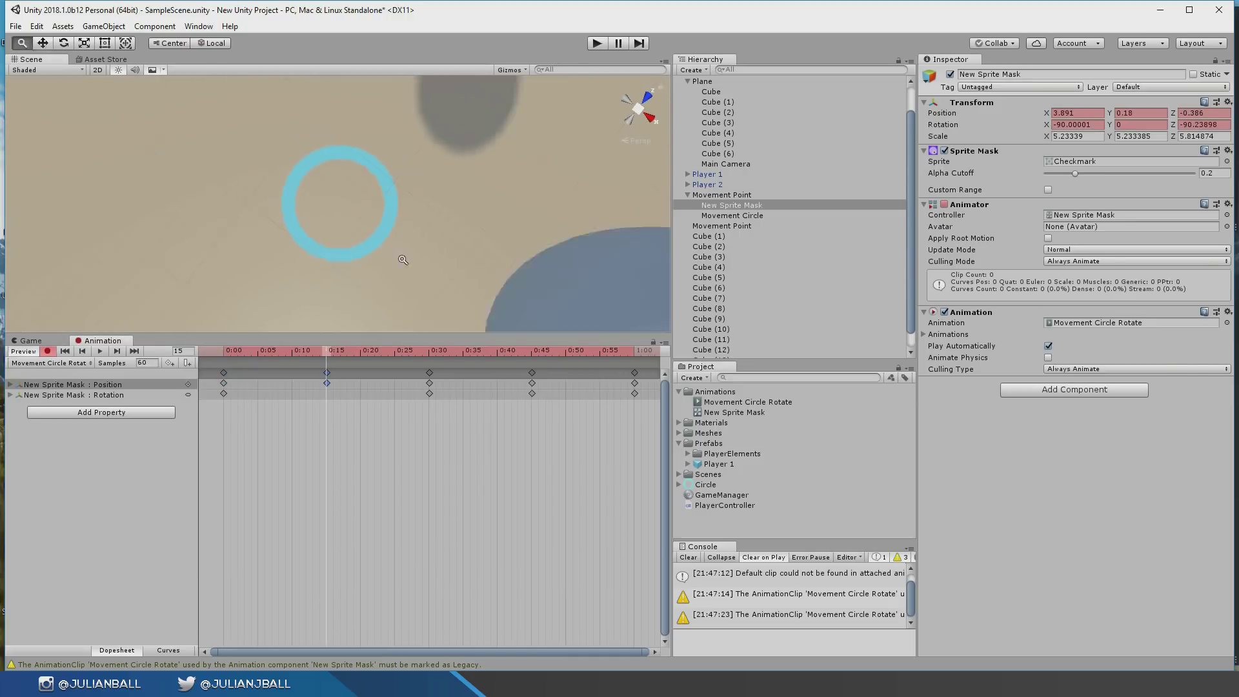
left_click(327, 383)
scroll(358, 184, "up", 5)
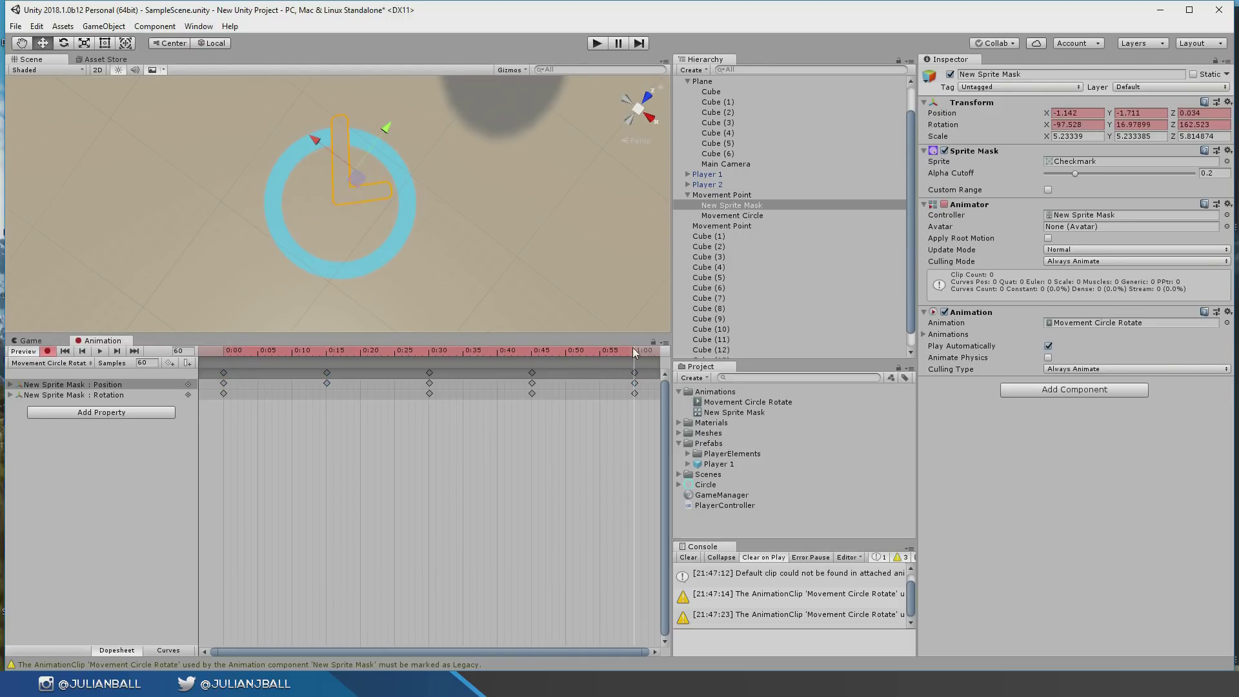
double_click(721, 194)
left_click(169, 43)
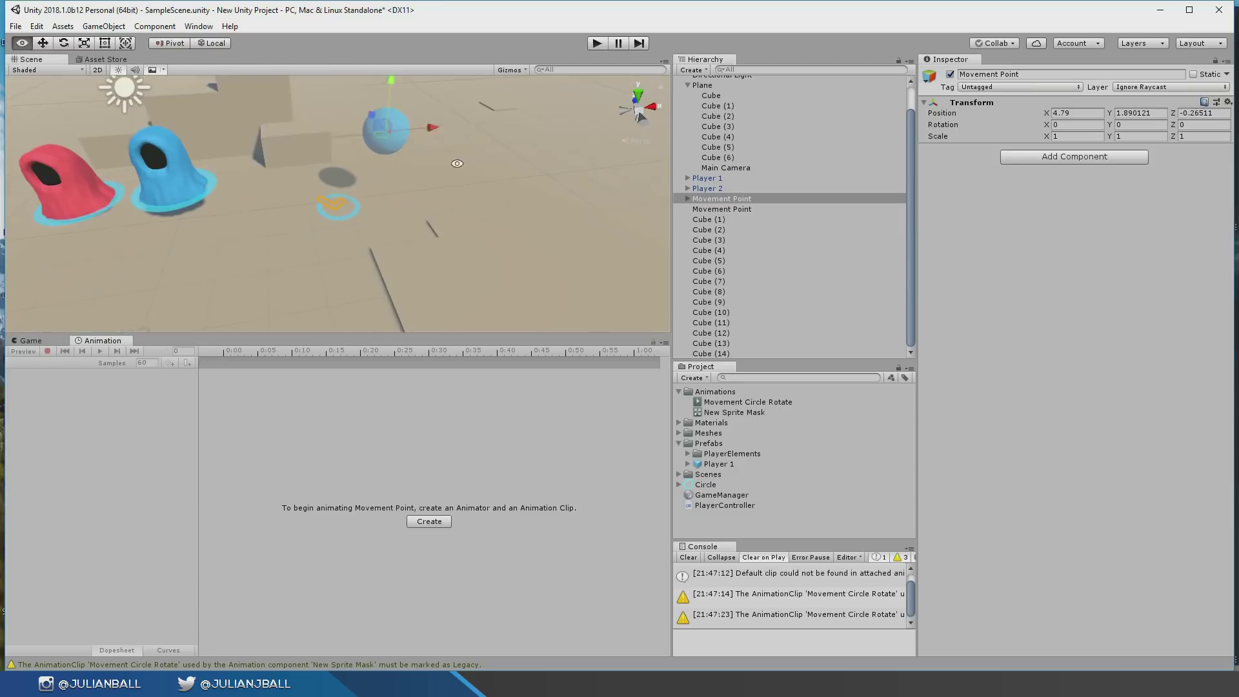
- Frame Movement Point and its sprite mask, then test moving a player in Play mode
left_click(736, 221)
left_click(731, 208)
double_click(721, 198)
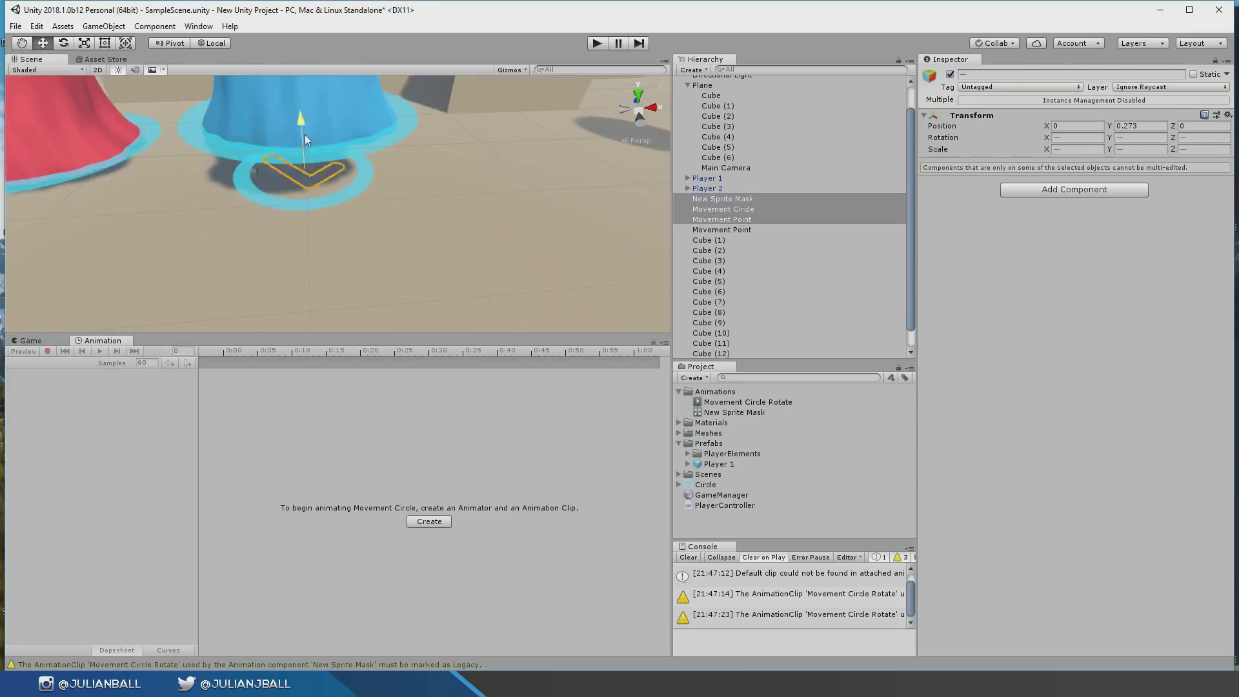
double_click(731, 209)
left_click_drag(309, 257, 342, 184, "alt")
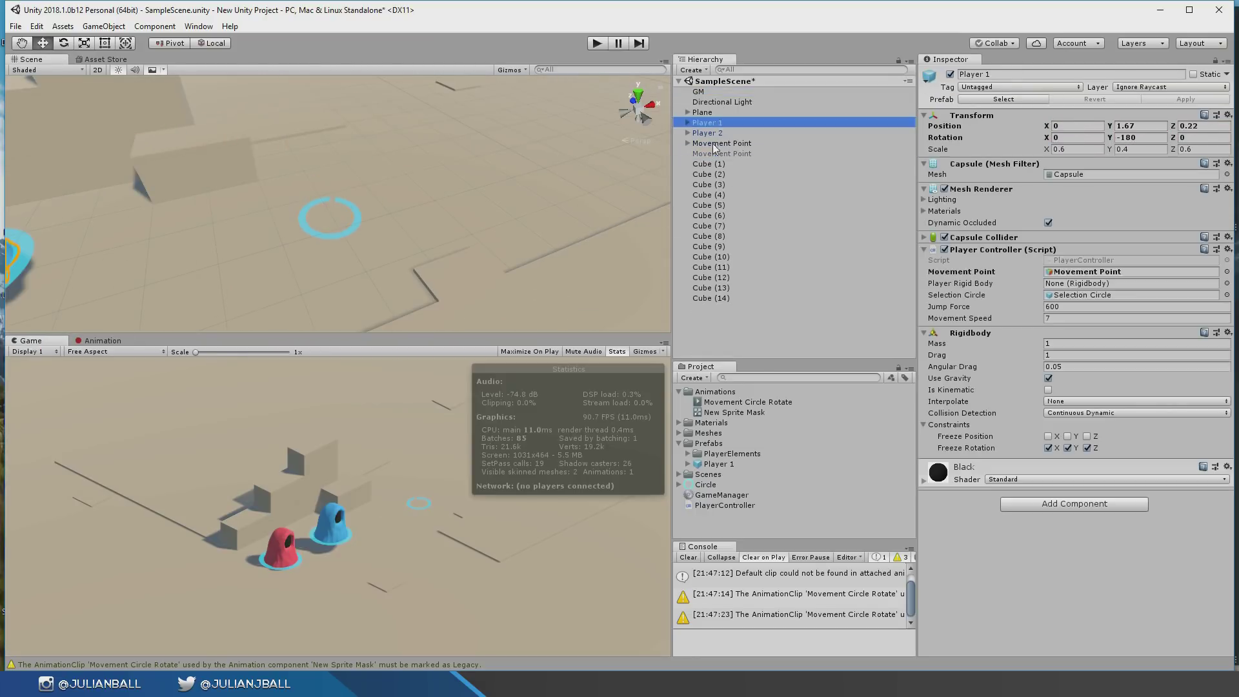
key("ctrl+p")
left_click(438, 568)
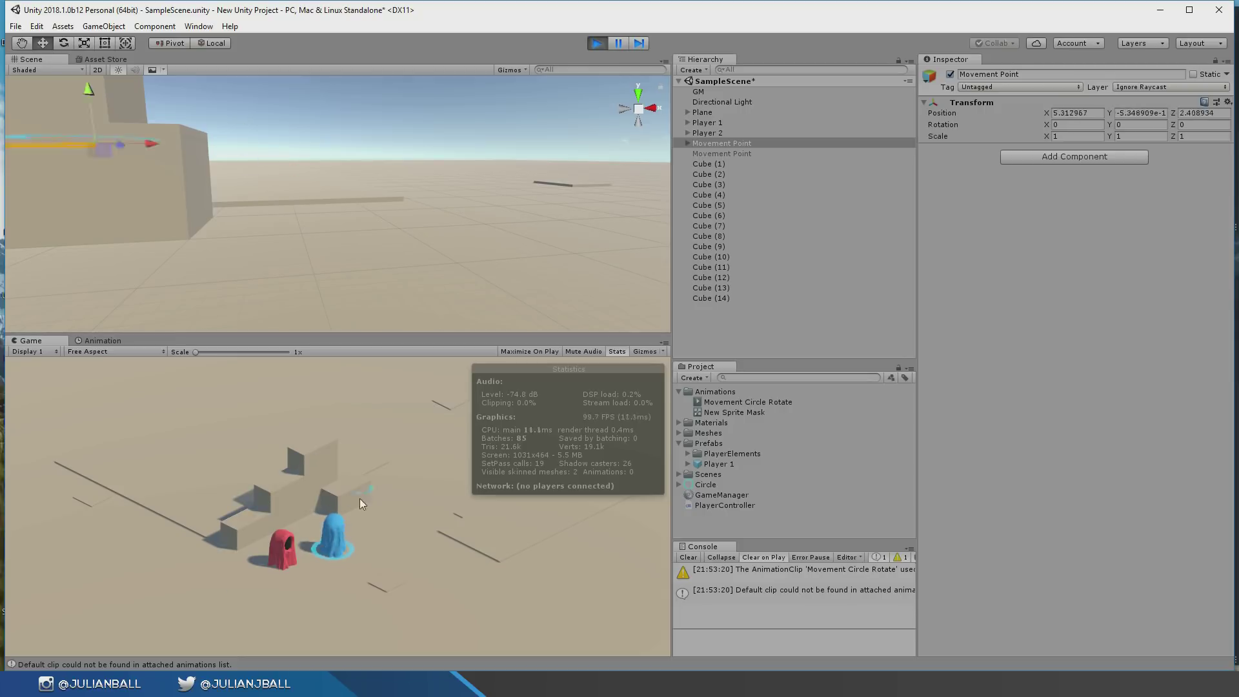
key("ctrl+p")
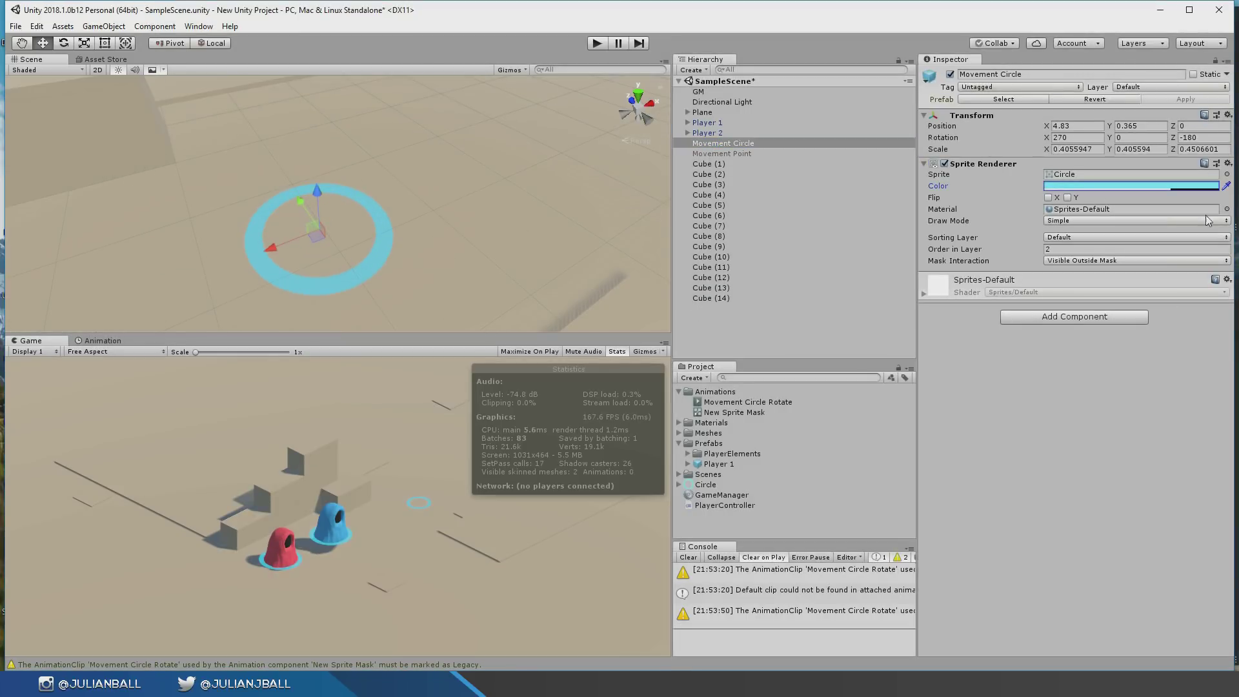
- Make the circle material semi-transparent cyan (alpha 169) and test moving the blue player
left_click(732, 404)
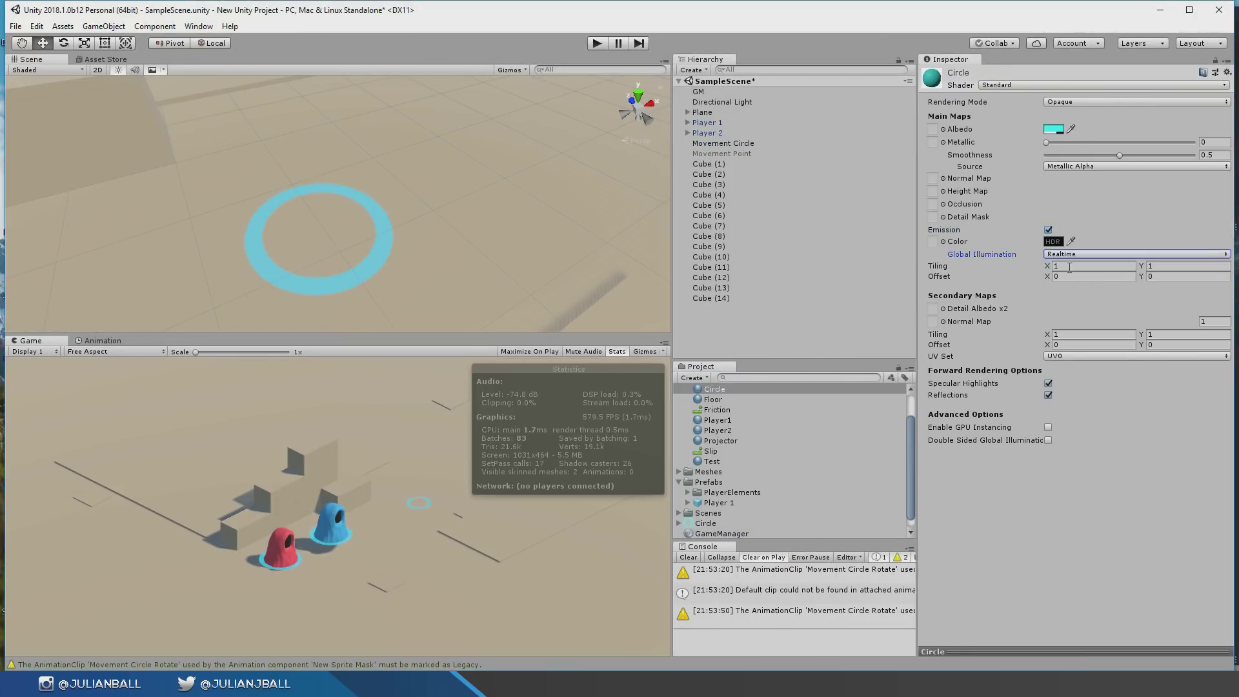
left_click(1053, 241)
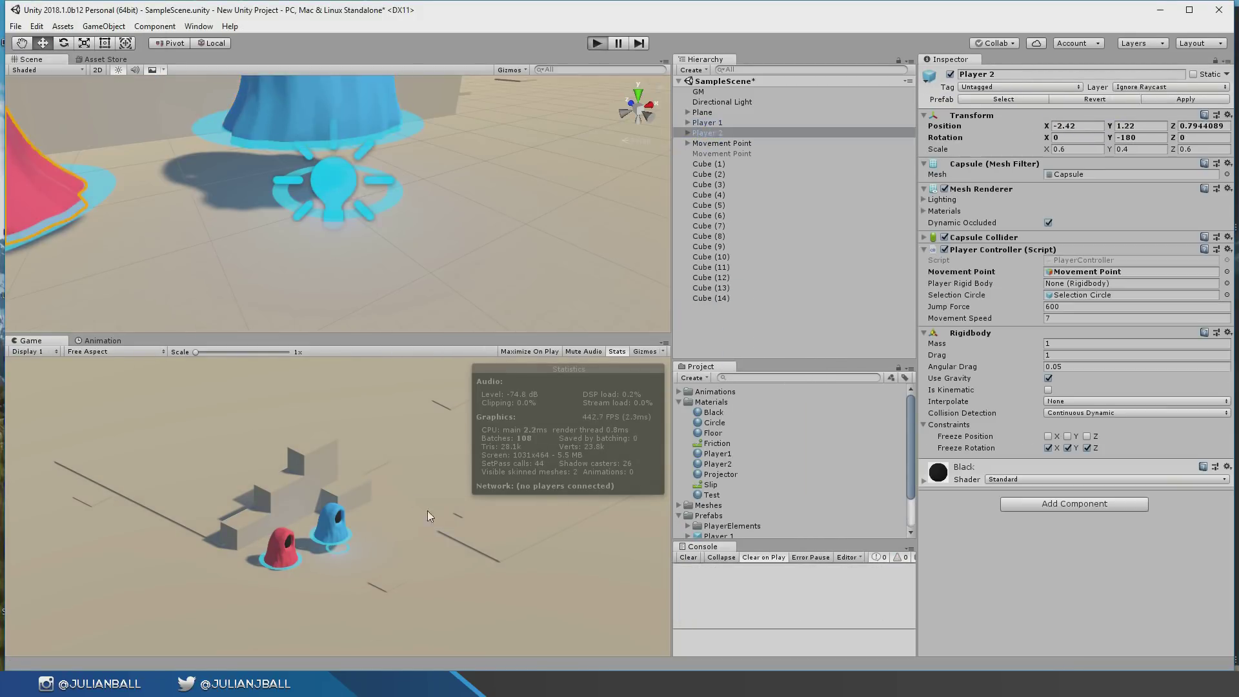
key("ctrl+p")
left_click(409, 576)
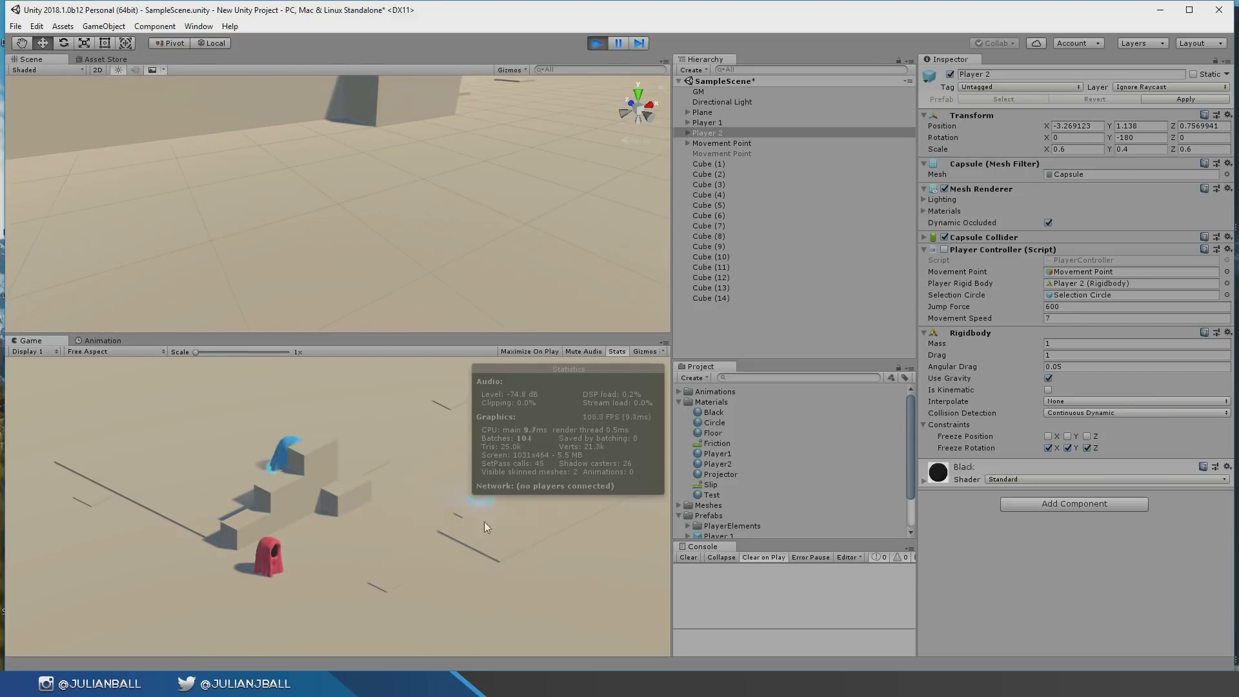
key("ctrl+p")
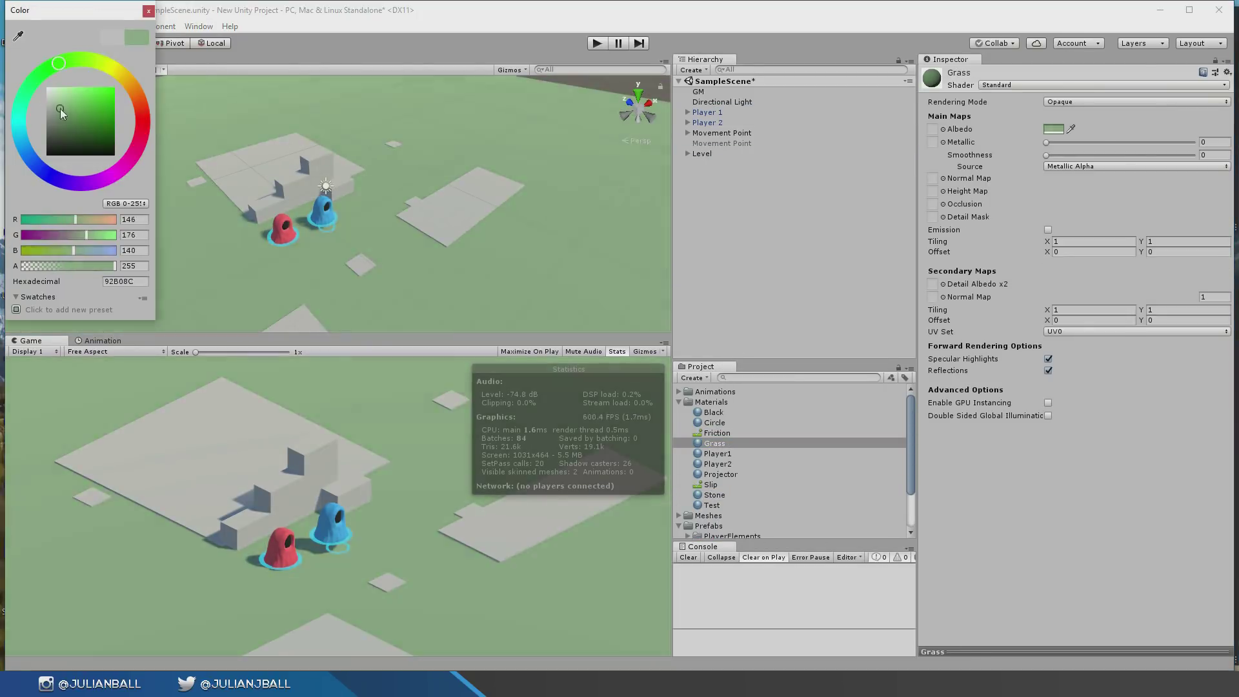
- Mute the grass albedo to 92B08C and set the Directional Light's indirect multiplier to 1.5
mouse_move(70, 111)
left_mouse_down()
mouse_move(81, 71)
mouse_move(67, 110)
left_mouse_up()
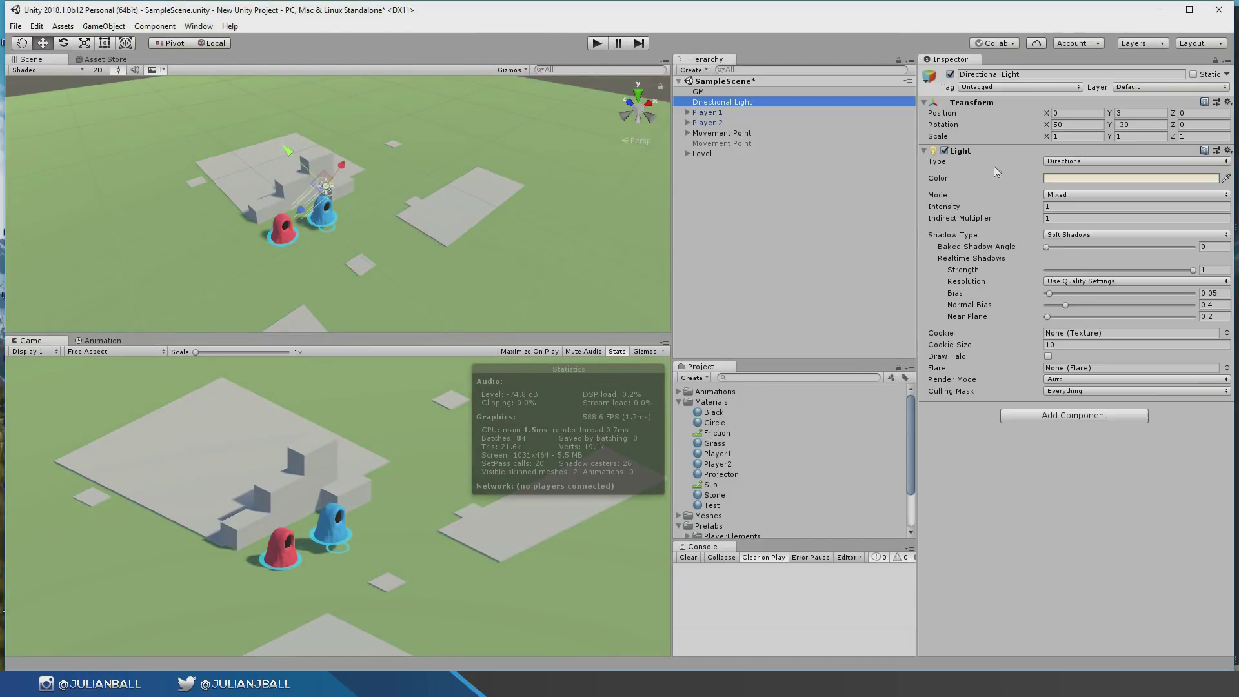
left_click_drag(1032, 207, 1032, 207)
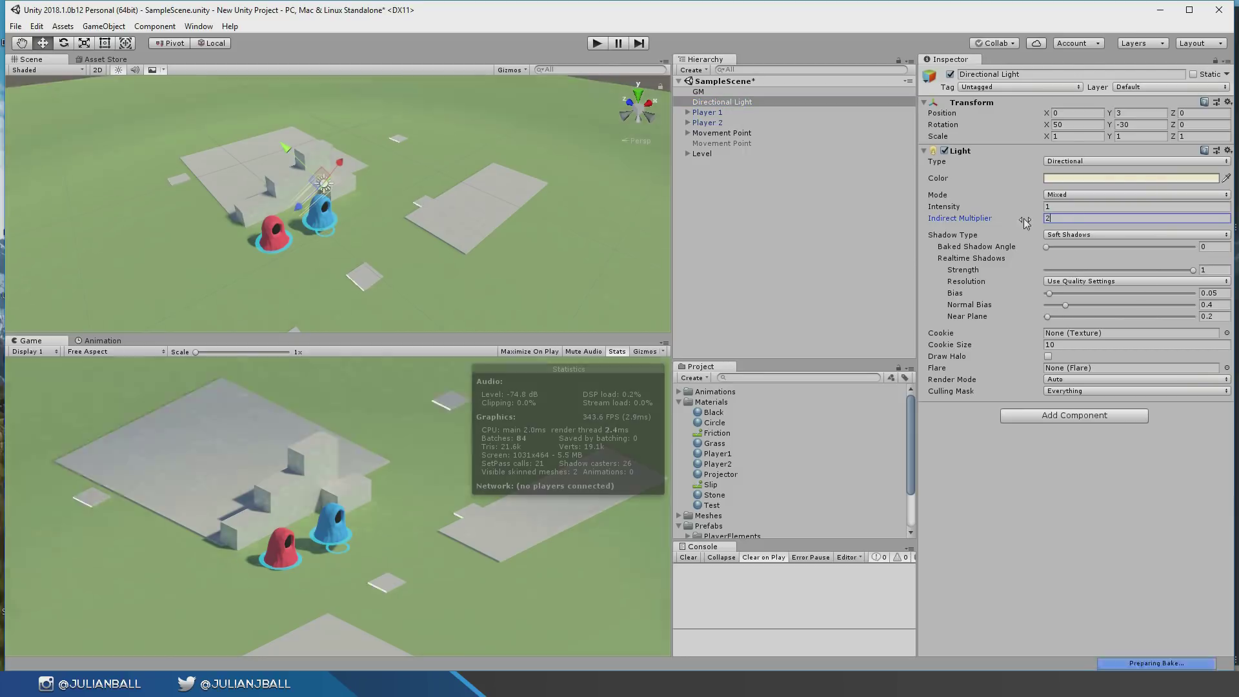
left_click_drag(962, 219, 1038, 251)
type("1.5")
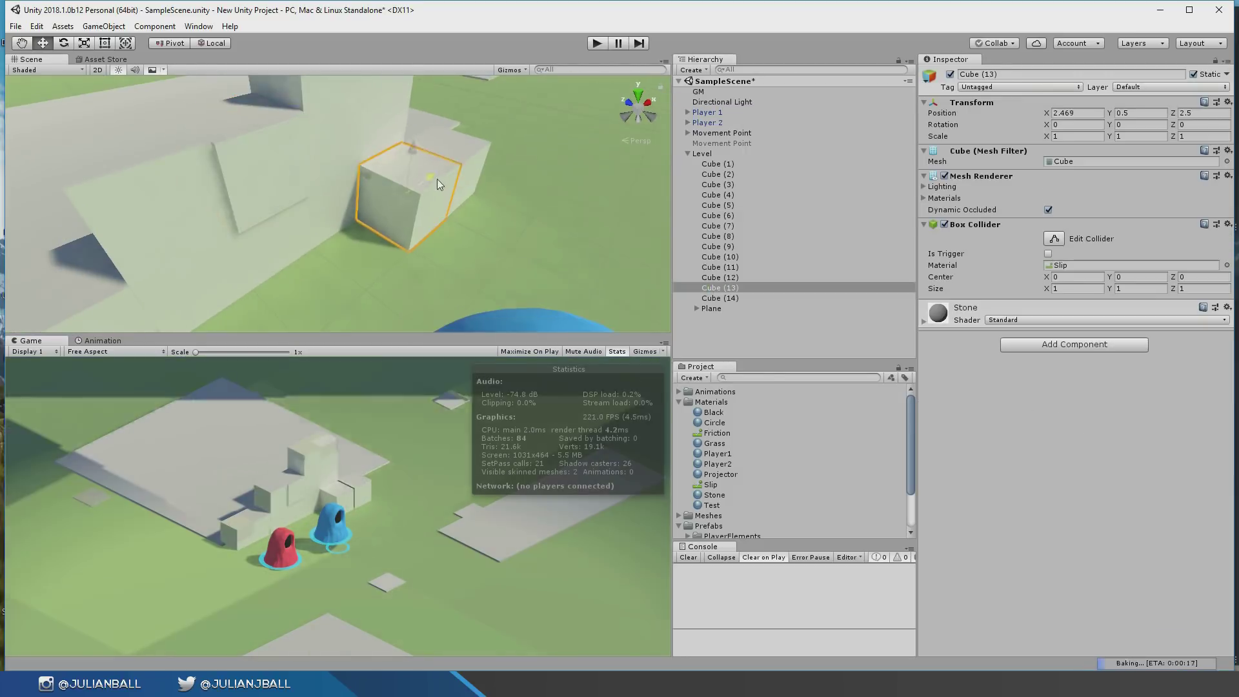
- Enable Exponential Squared fog at 0.01 in Lighting Settings and test-run the game
left_click_drag(387, 226, 431, 226, "alt")
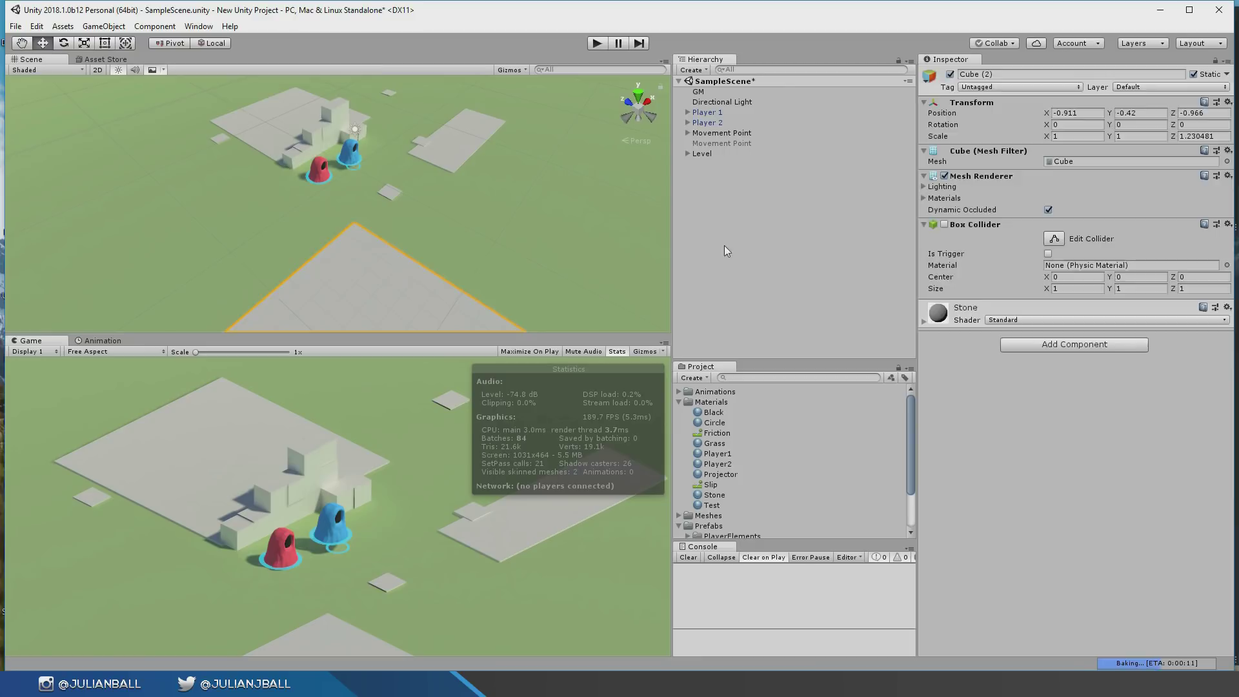
left_click(198, 25)
left_click(400, 398)
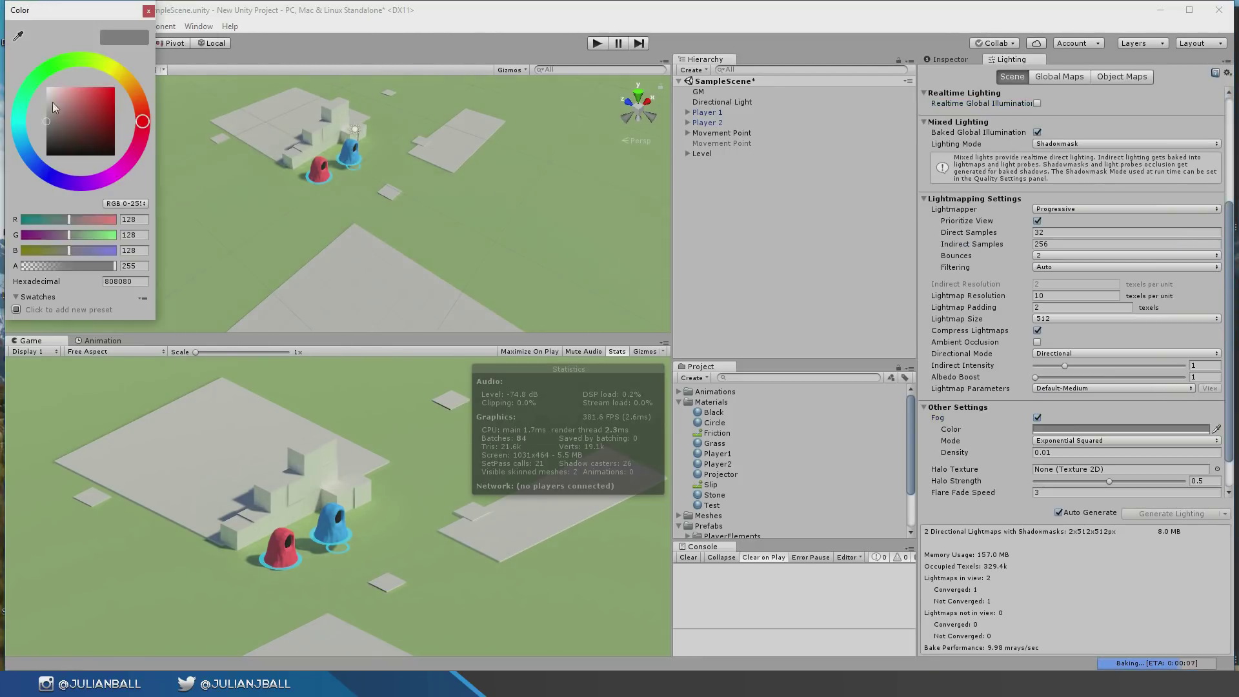
left_click_drag(52, 102, 34, 95)
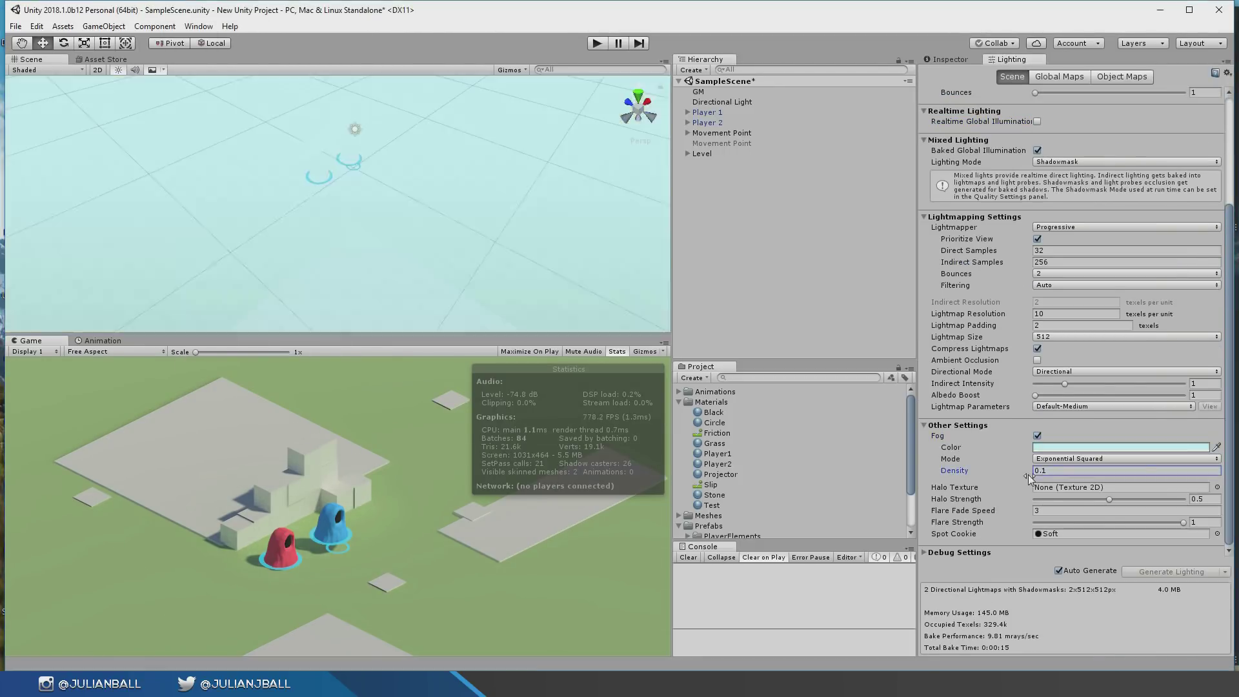
left_click_drag(1028, 477, 968, 479)
scroll(1207, 299, "up", 5)
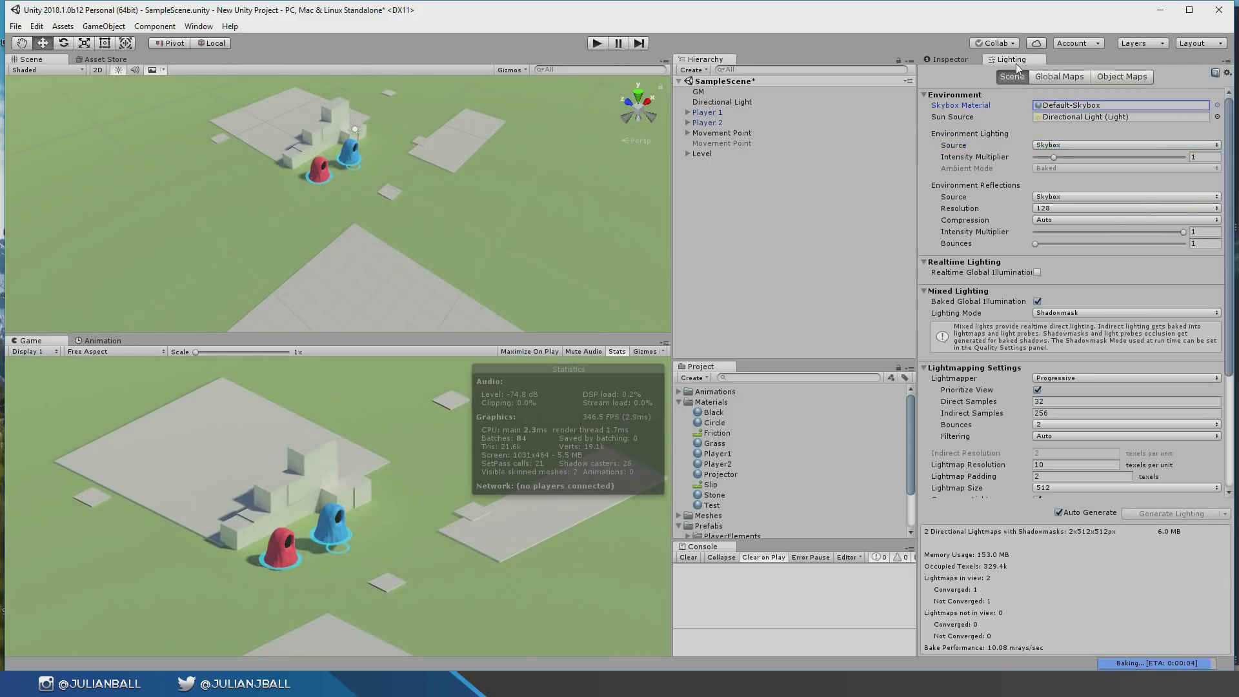
scroll(1069, 349, "down", 3)
left_click(1046, 378)
key("ctrl+p")
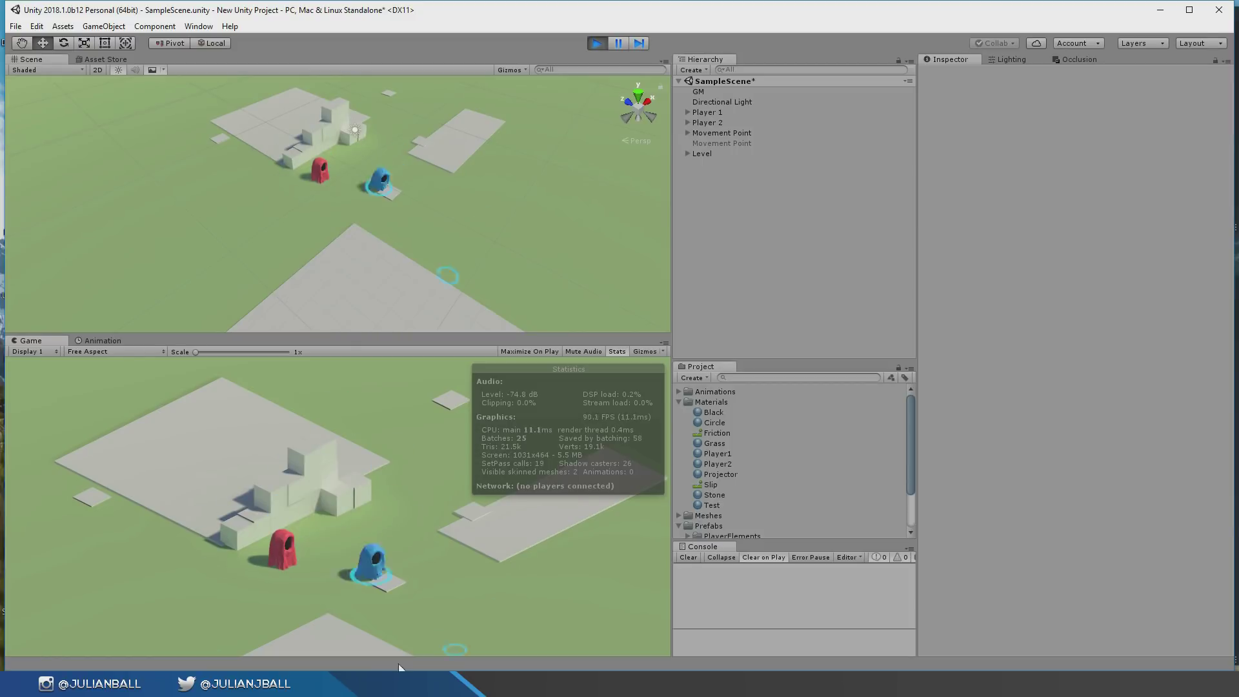
key("ctrl+p")
- Create an empty Level Manager object and open the LevelManager script in Visual Studio
right_click(694, 192)
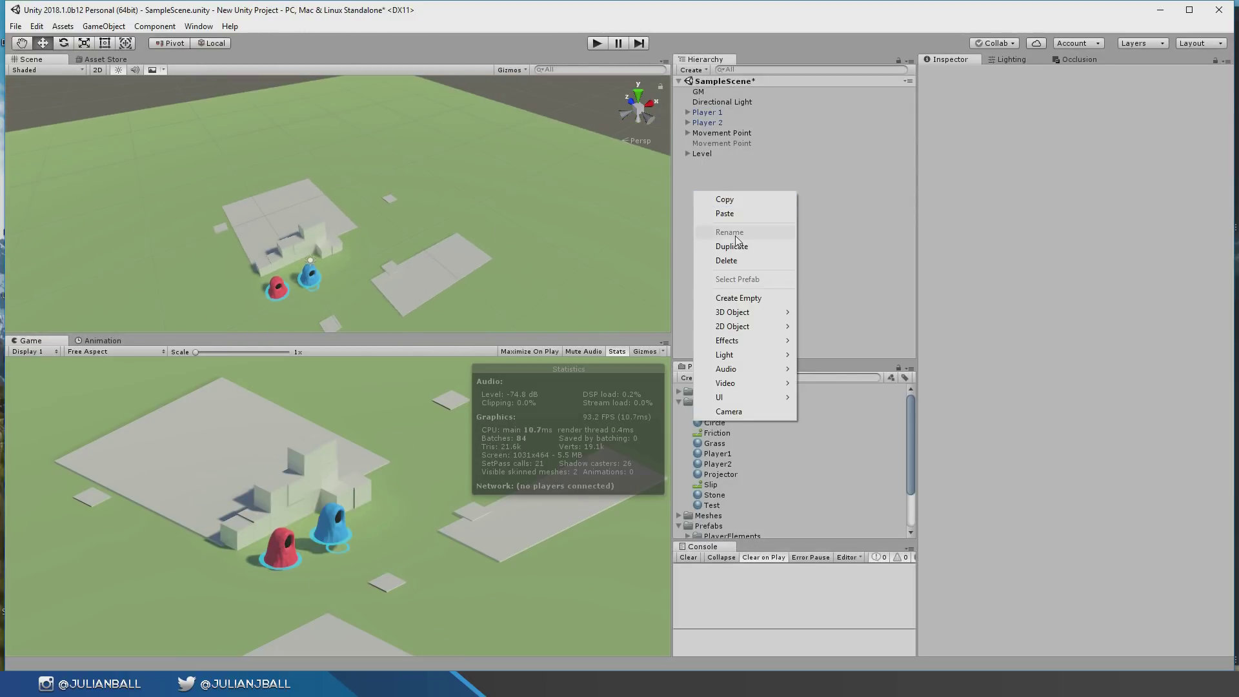
left_click(738, 297)
left_click(722, 453)
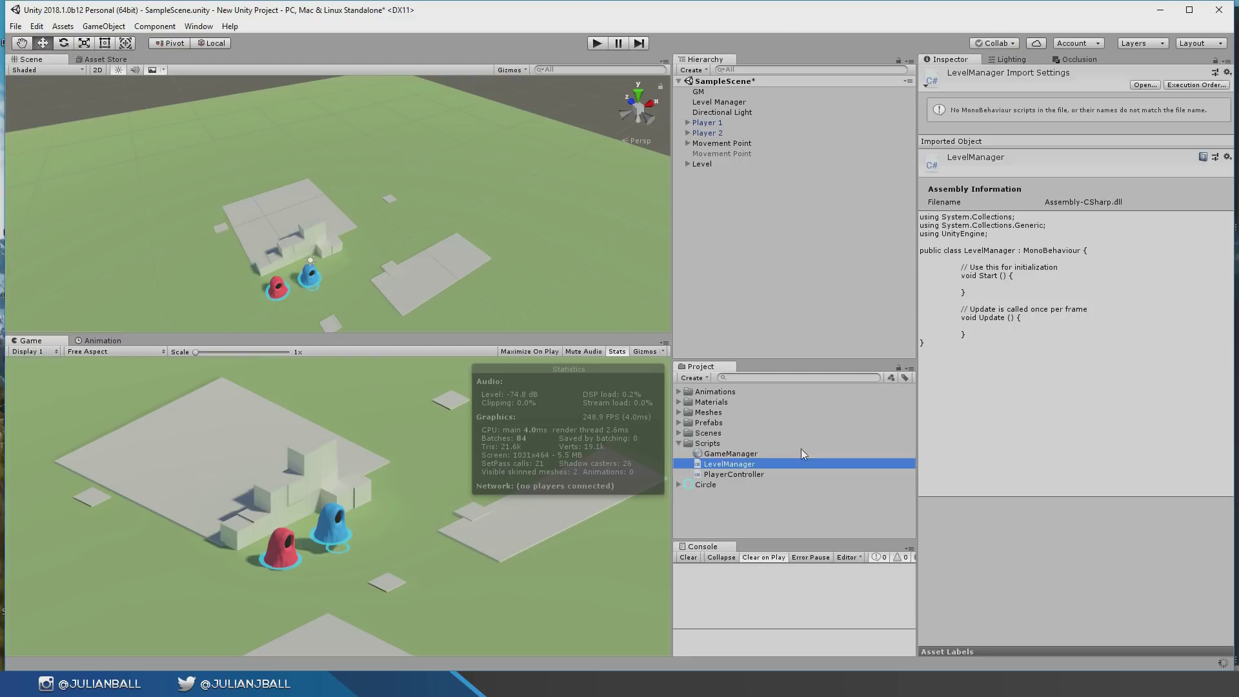
double_click(800, 447)
left_click(362, 188)
key("Return")
left_click(254, 218)
key("Return")
left_click(259, 270)
key("Return")
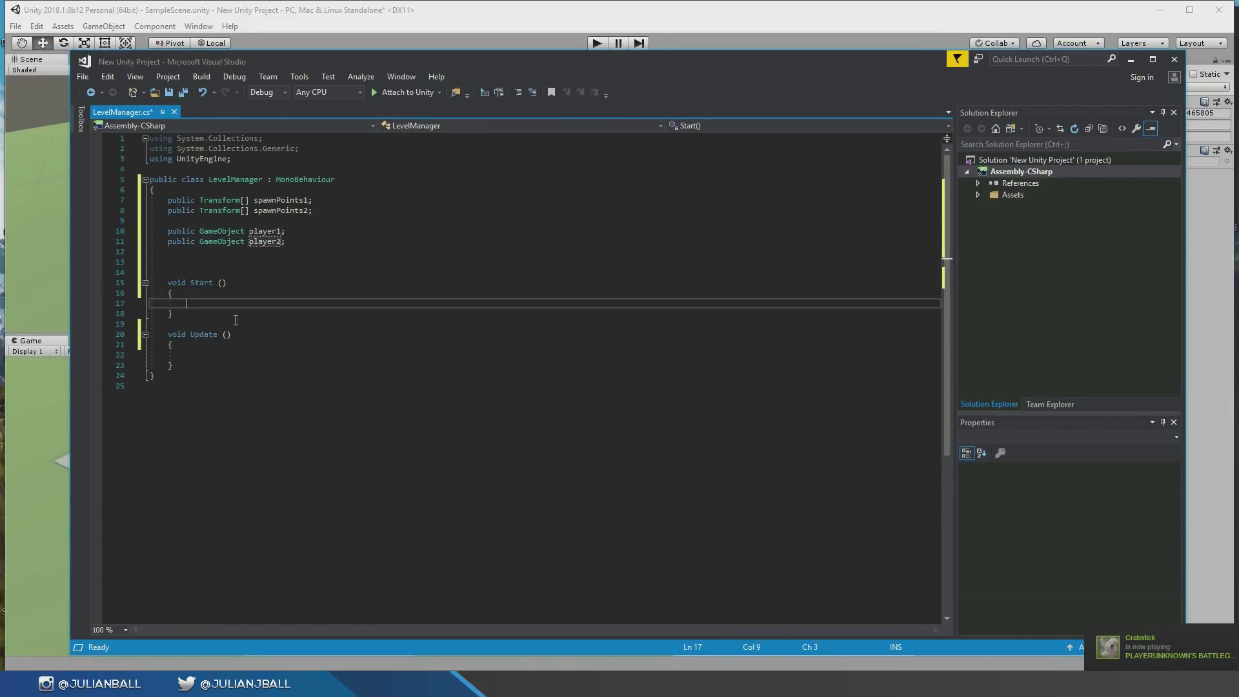
- In Start, begin assigning player1 = GameObject.Find("Player 1")
type("player1 = GameObject.fin")
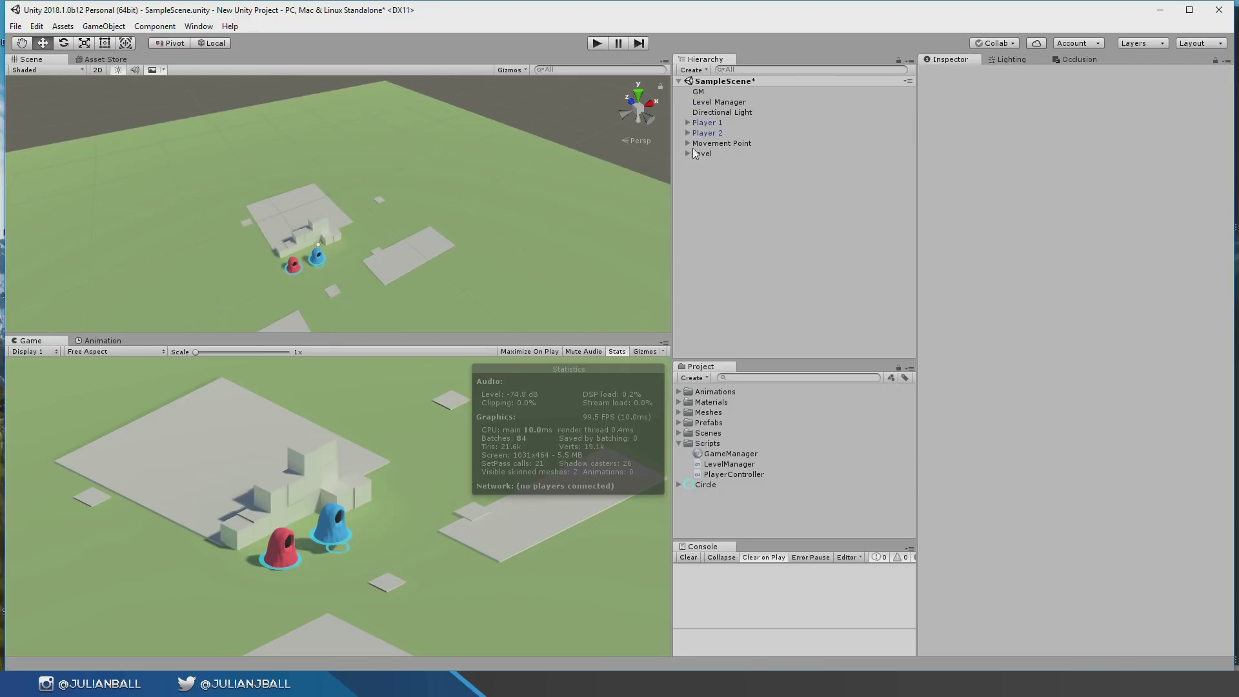
- Name a spawn point, set its Z position to -7.59, and frame the blue and red spawn points
type("Spawn Points")
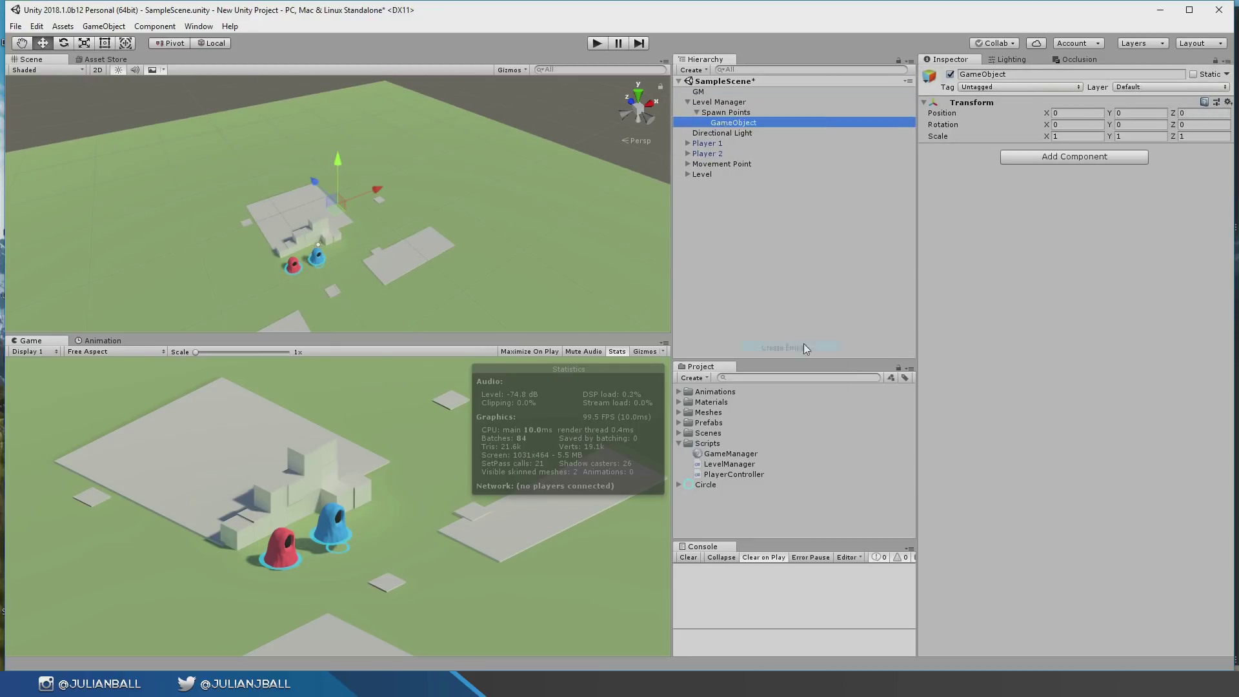
type("f")
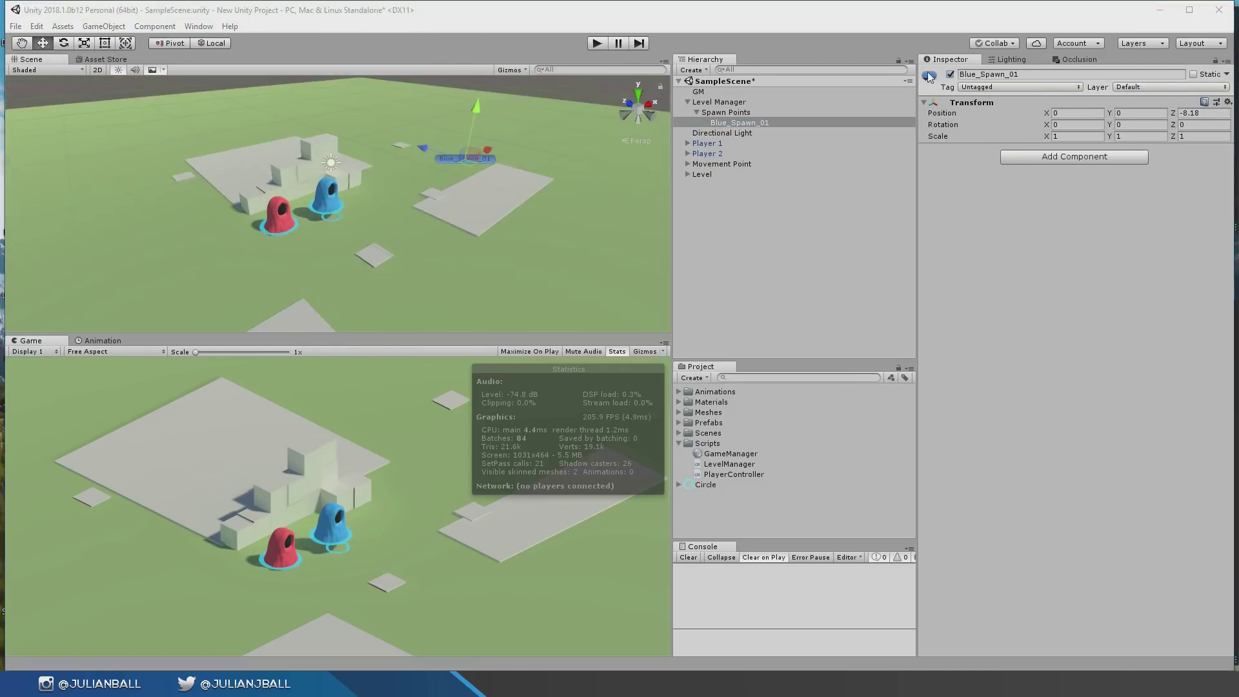
left_click(1201, 113)
type("-7.59")
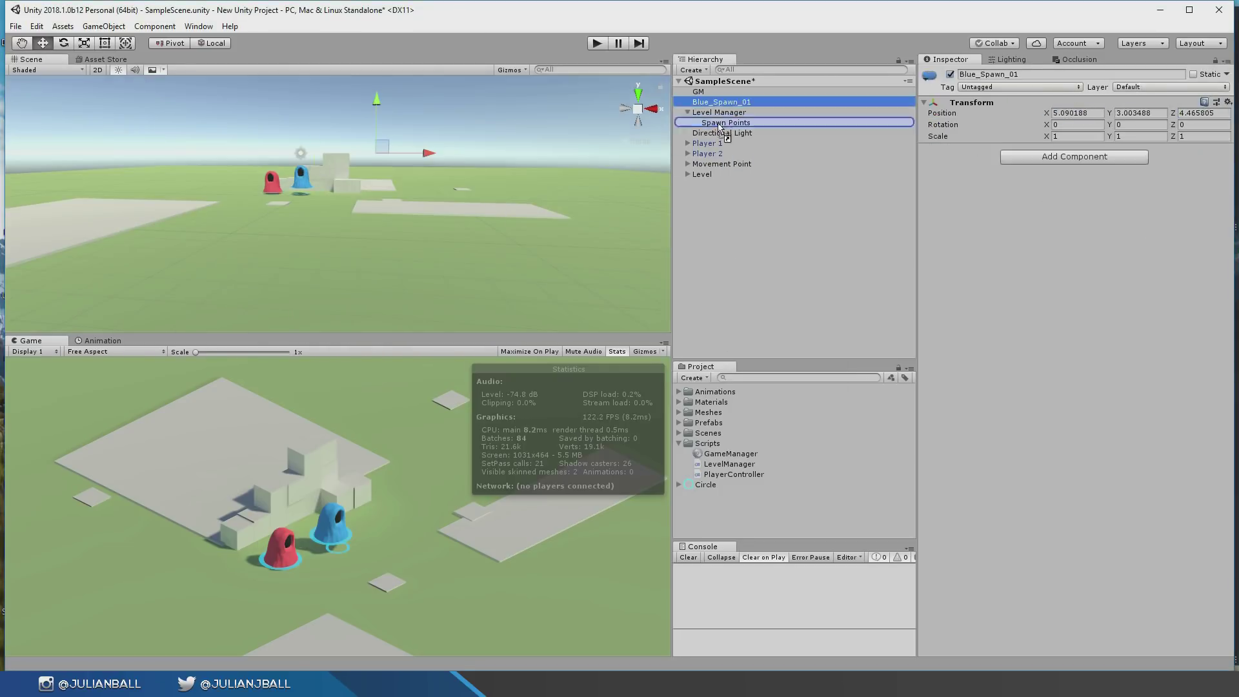
double_click(730, 122)
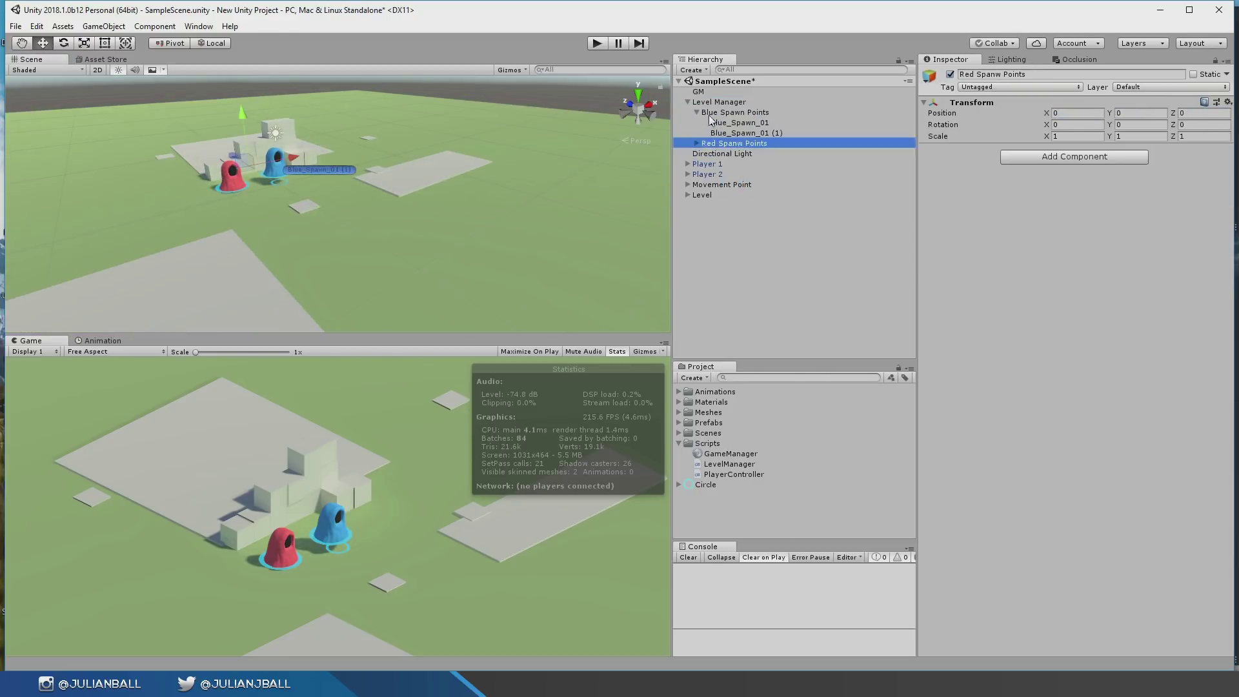
left_click(696, 143)
double_click(741, 153)
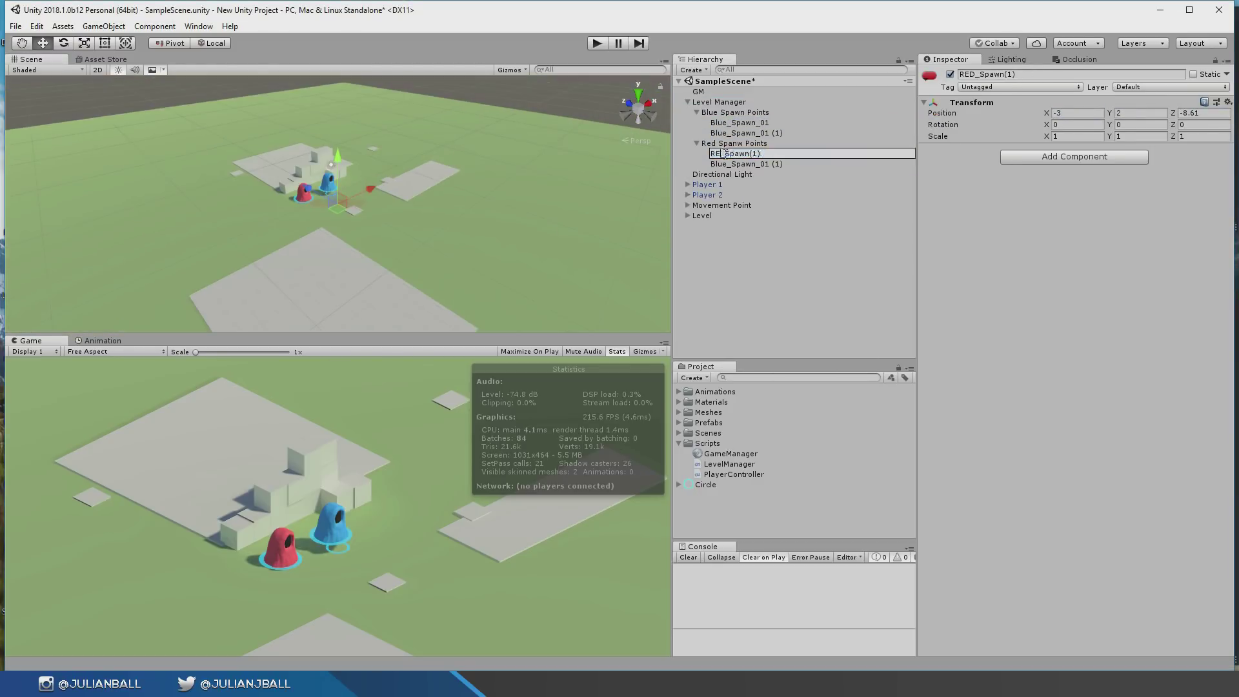
left_click(741, 123)
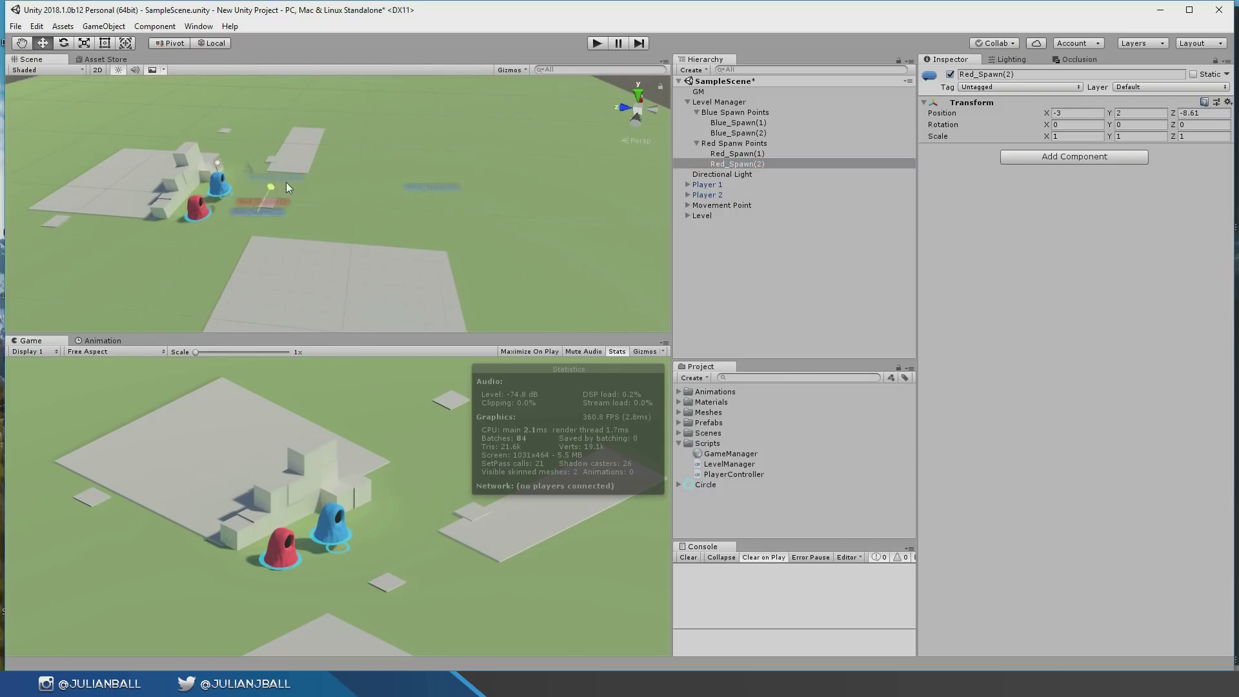
double_click(741, 143)
left_click(719, 101)
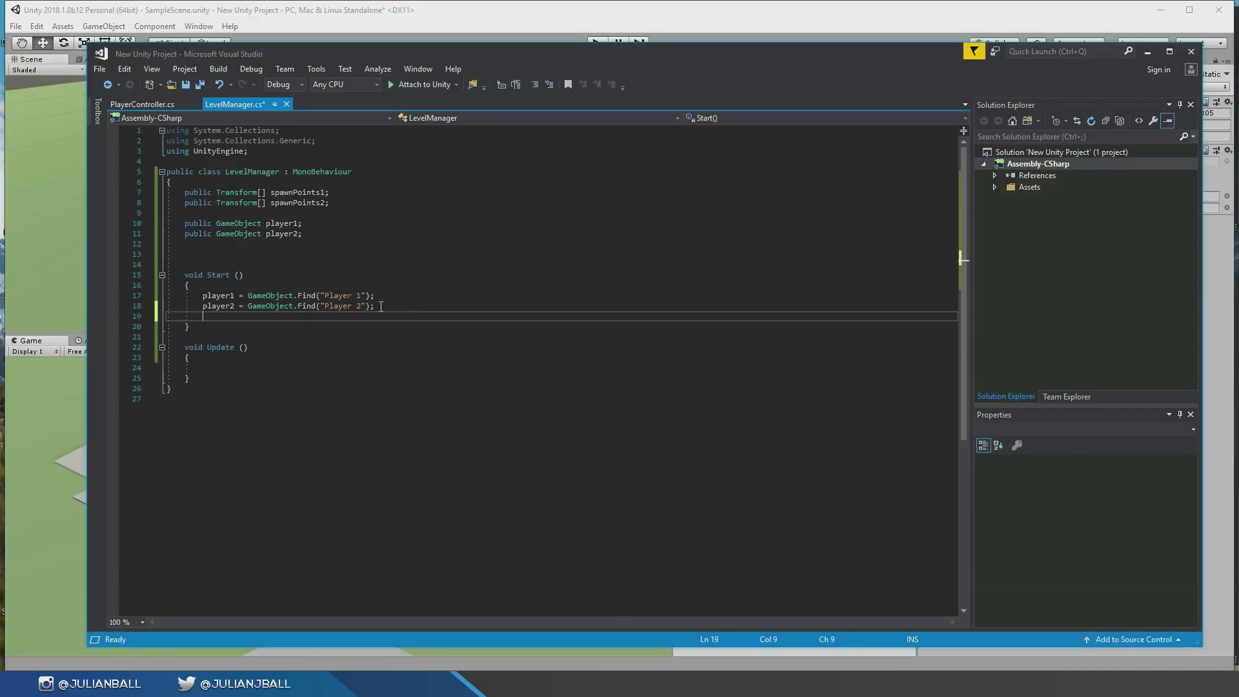
- In Start, write spawnPoints1 = player1Spawns.GetComponentsInChildren<Transform>()
type("spawnPoints1")
left_click_drag(529, 103, 552, 226)
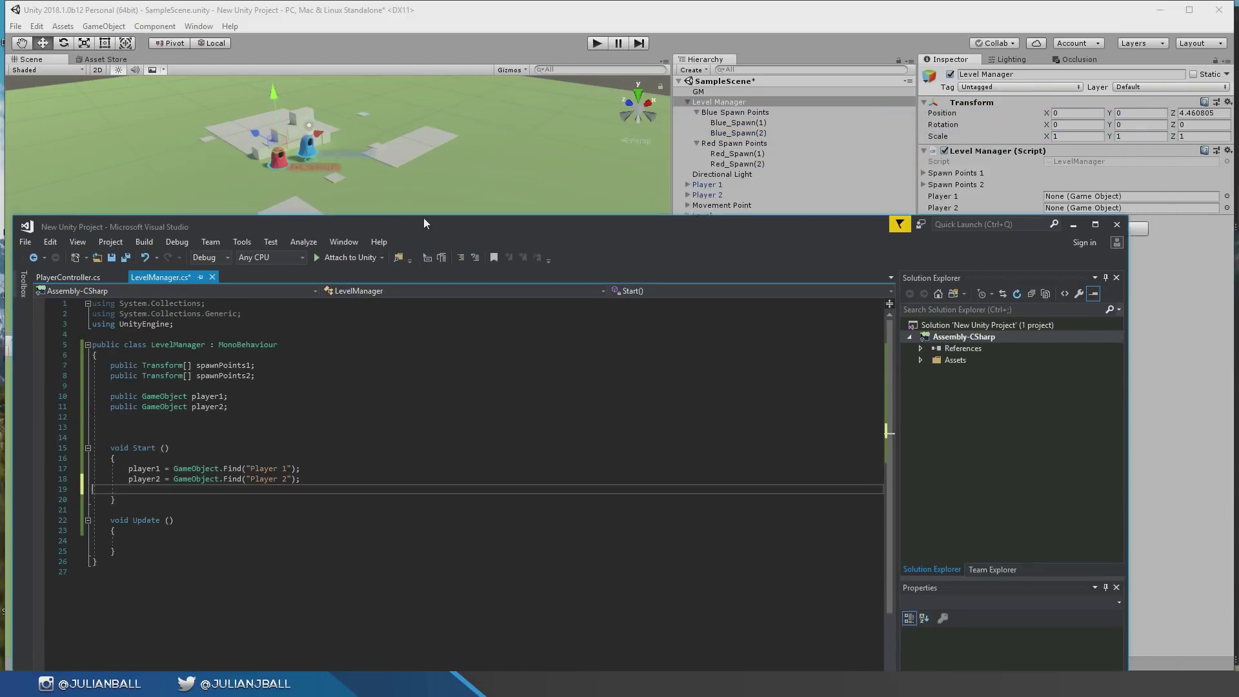
left_click_drag(424, 223, 449, 62)
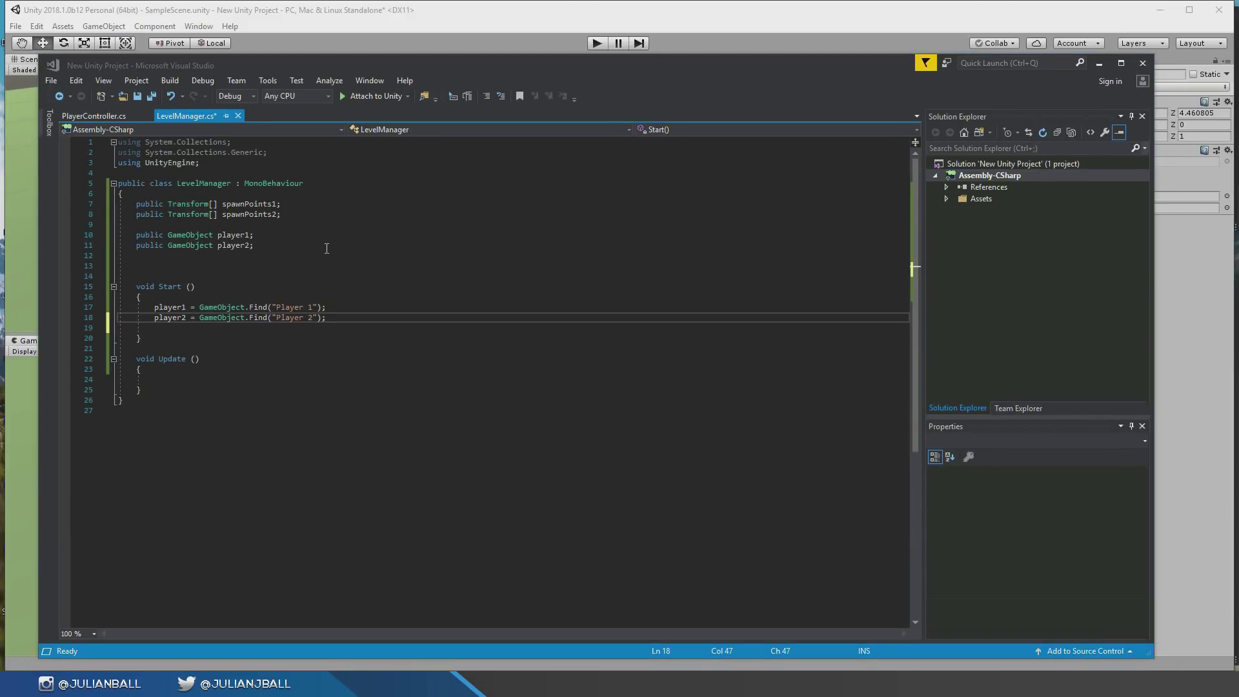
left_click(360, 320)
key("Return")
type("spawn")
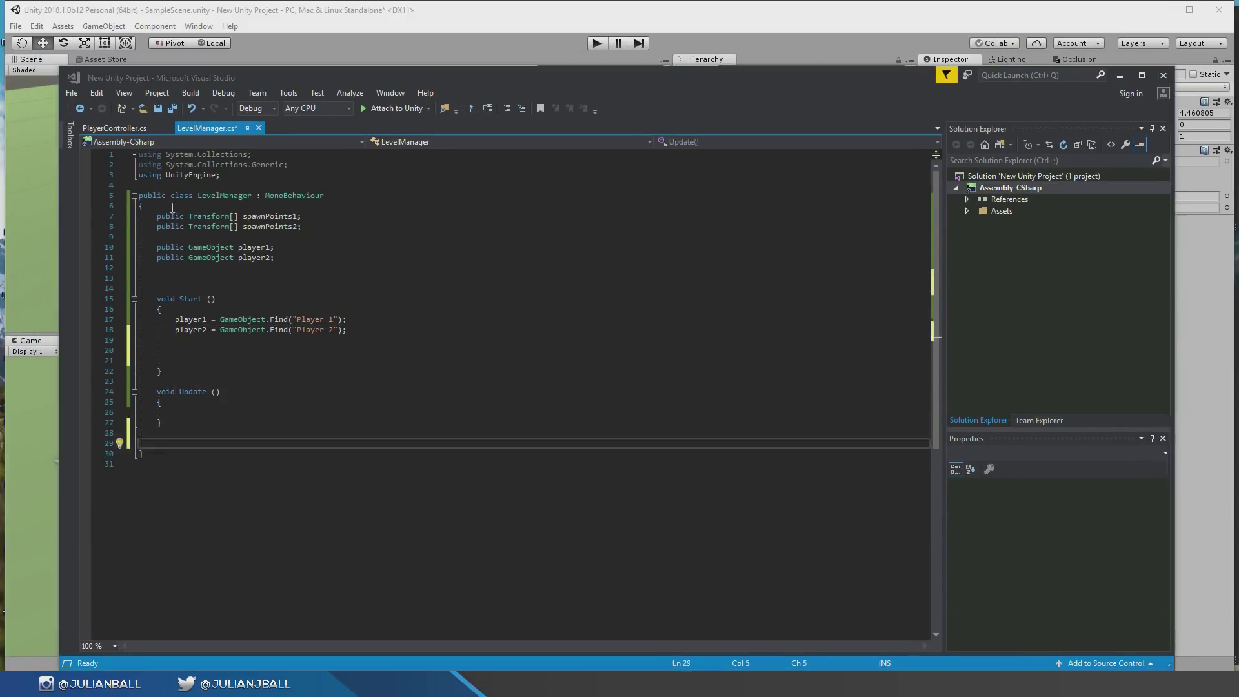
type("Player")
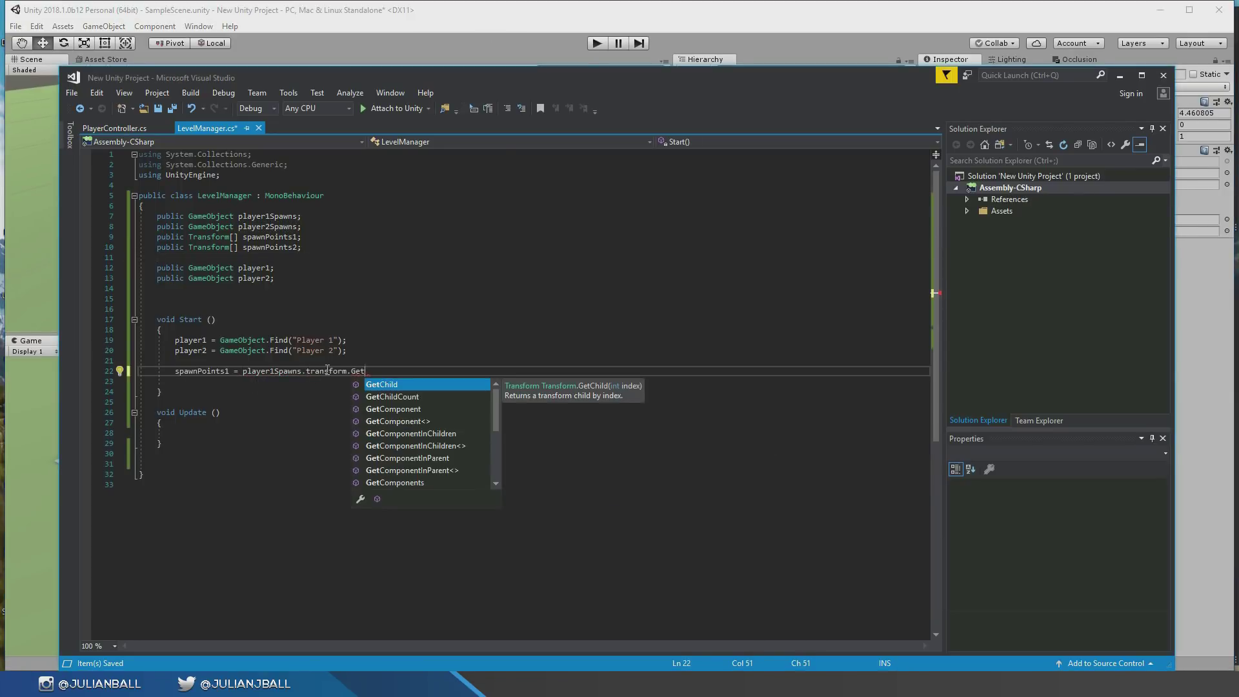
double_click(418, 384)
type("awns.Get")
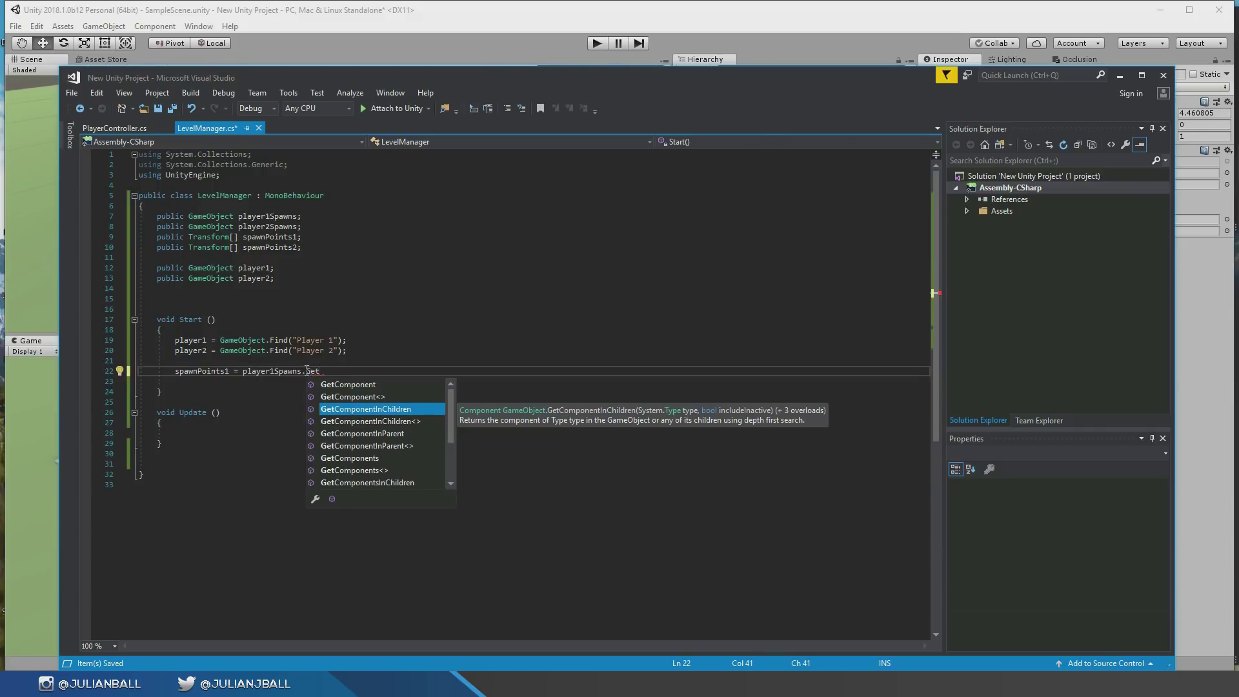
key("Return")
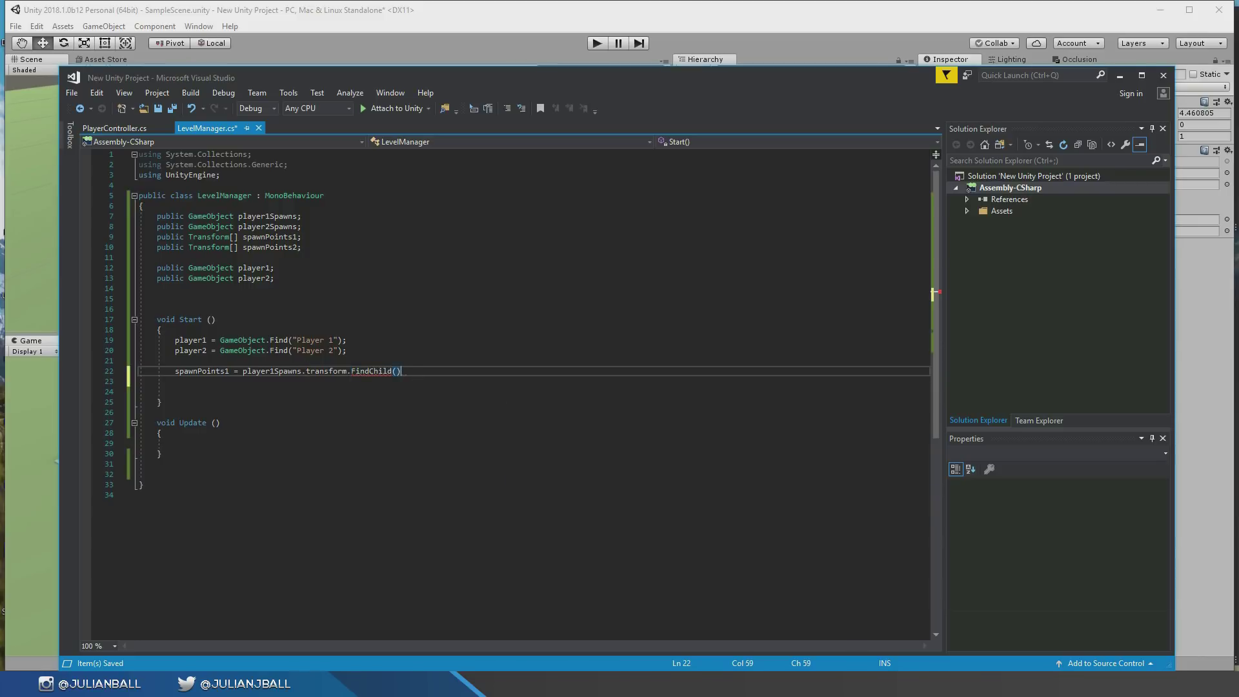
type("GetComponentInChildren(")
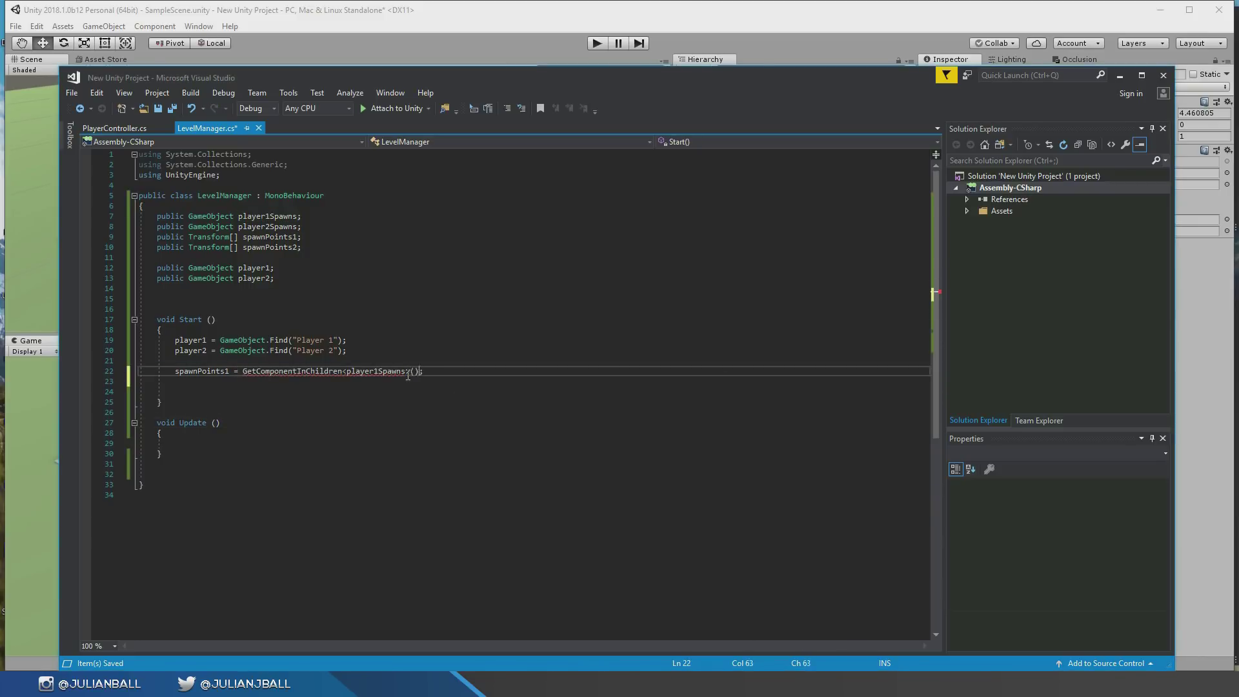
type("ransform")
double_click(210, 227)
type("Transform")
left_click(403, 437)
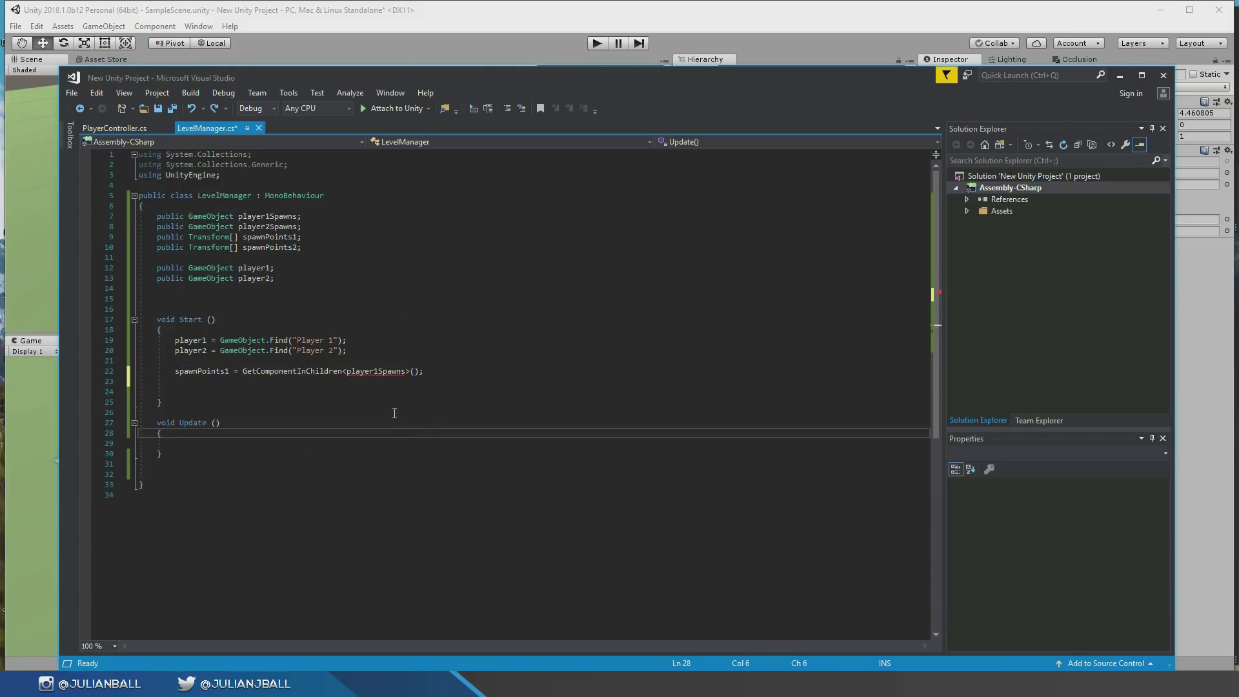
- Make spawnPoints1 an array and player1Spawns a GameObject, then test-run the game
left_click(229, 371)
type("[]")
left_click(221, 423)
left_click(278, 432)
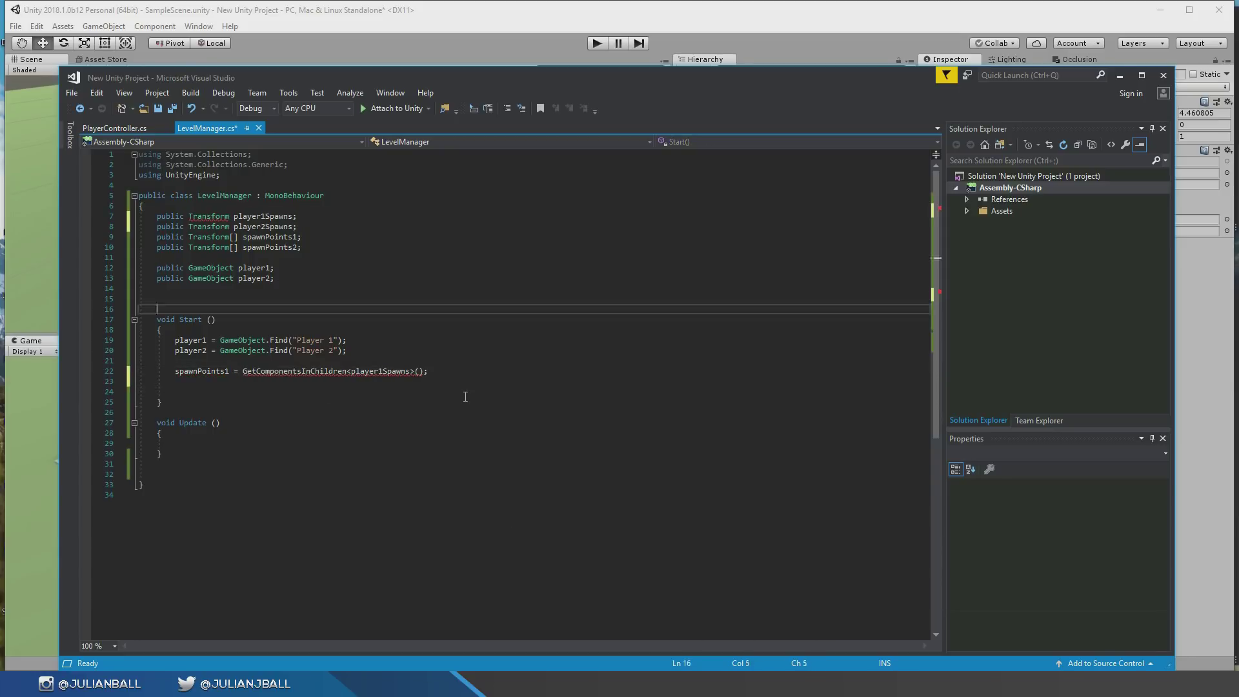
left_click(466, 398)
left_click(364, 330)
double_click(212, 215)
type("GameObject")
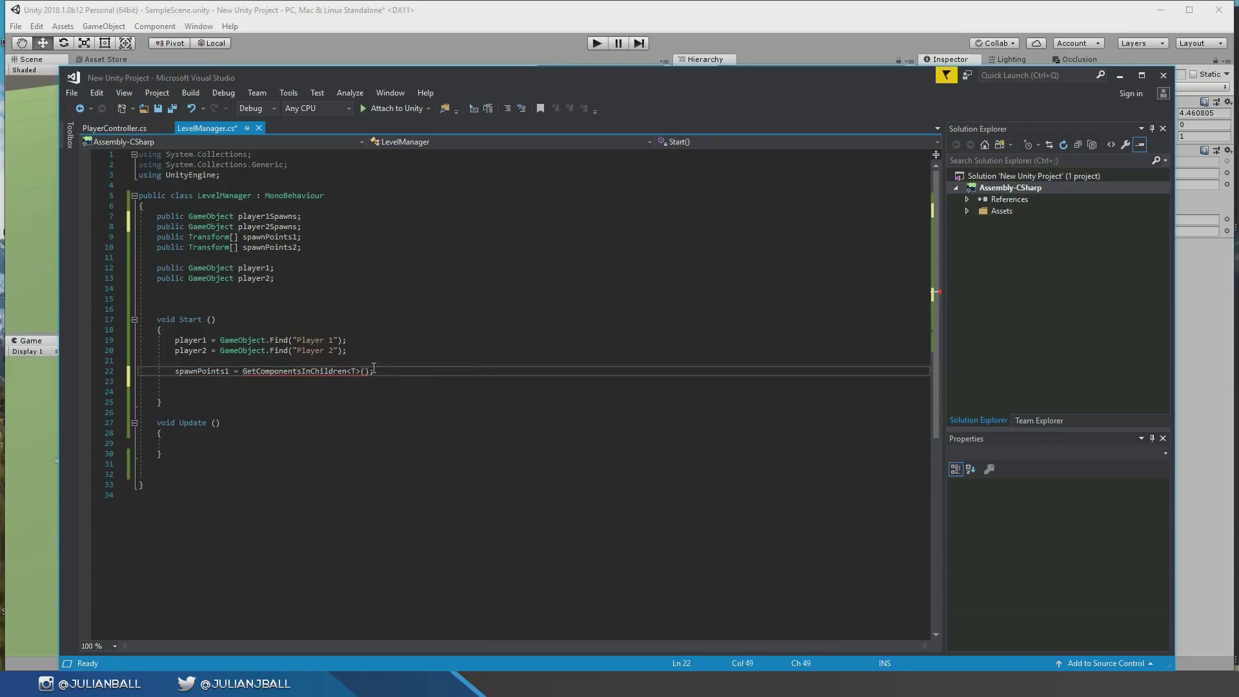
left_click(243, 371)
type("pla")
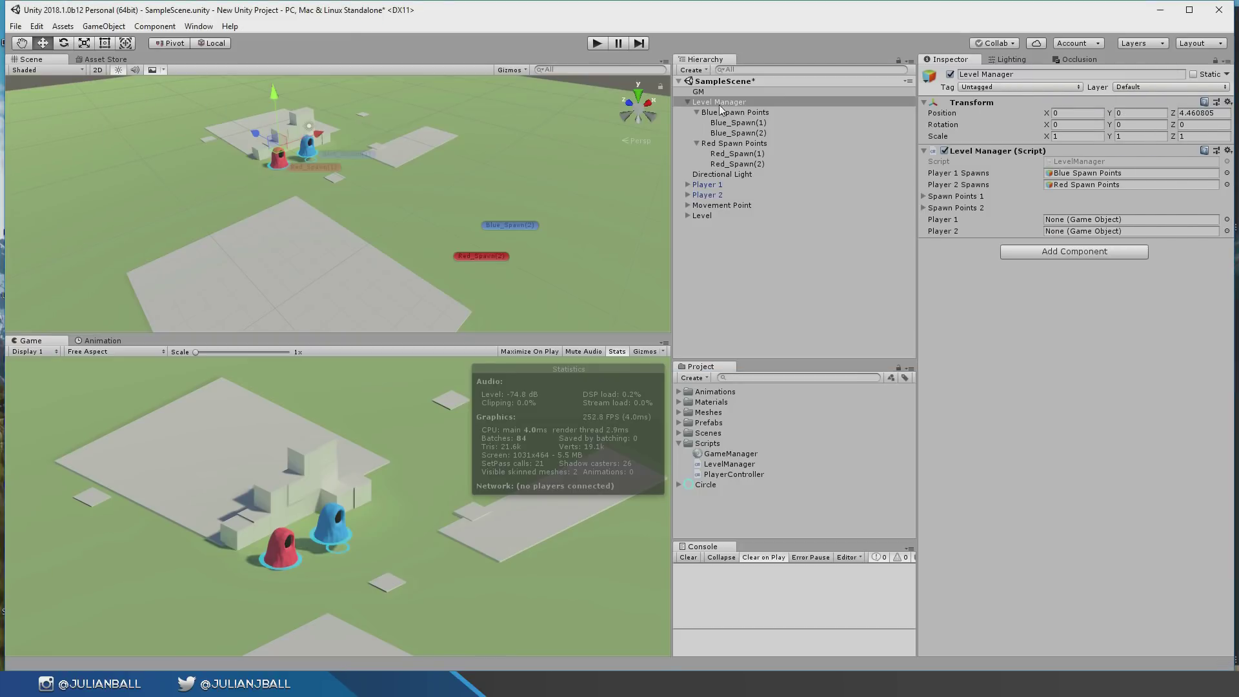
key("ctrl+p")
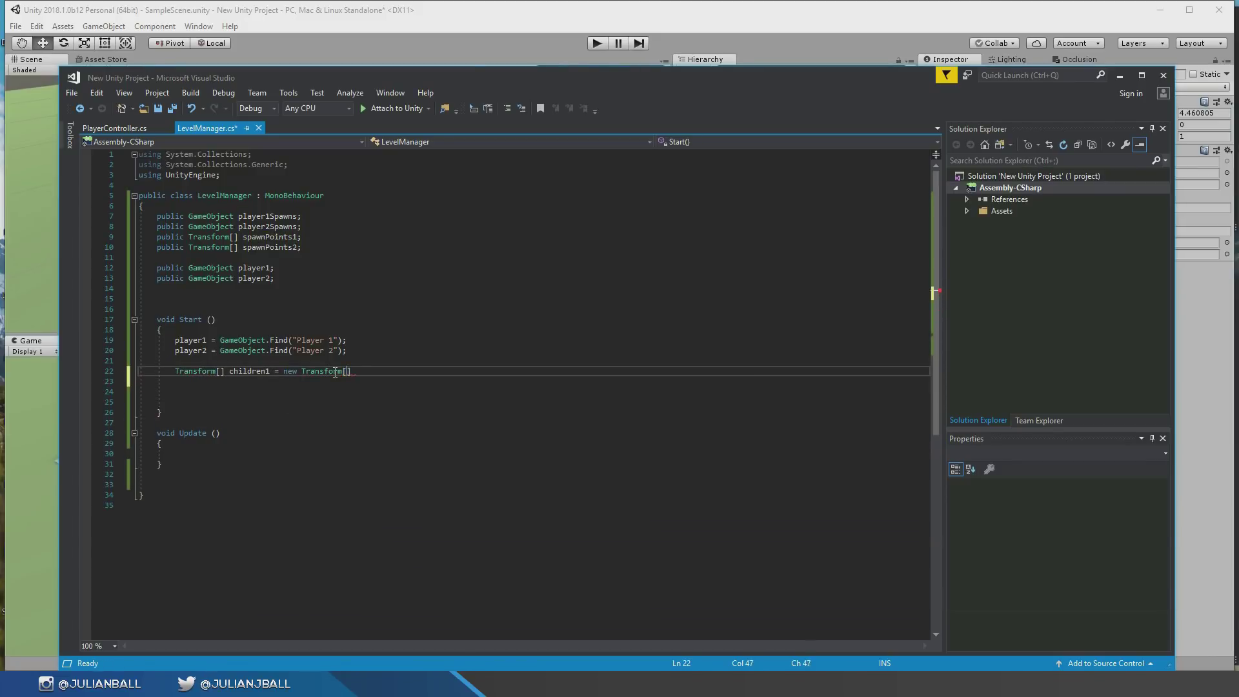
- Try a for loop over player1Spawns' children, undo it, and start a loop over player1Spawns.transform
type("transform.childCount];")
key("Return")
type("for (int i = 0; i < player1Spawns; i++")
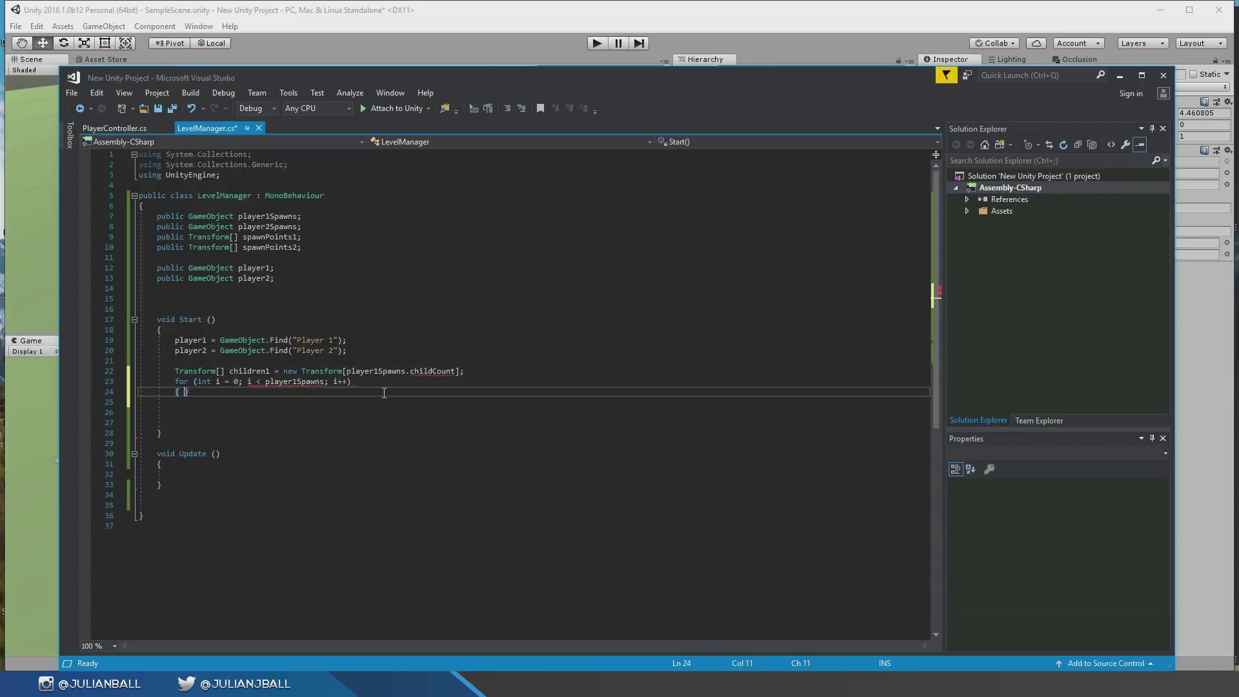
key("Return")
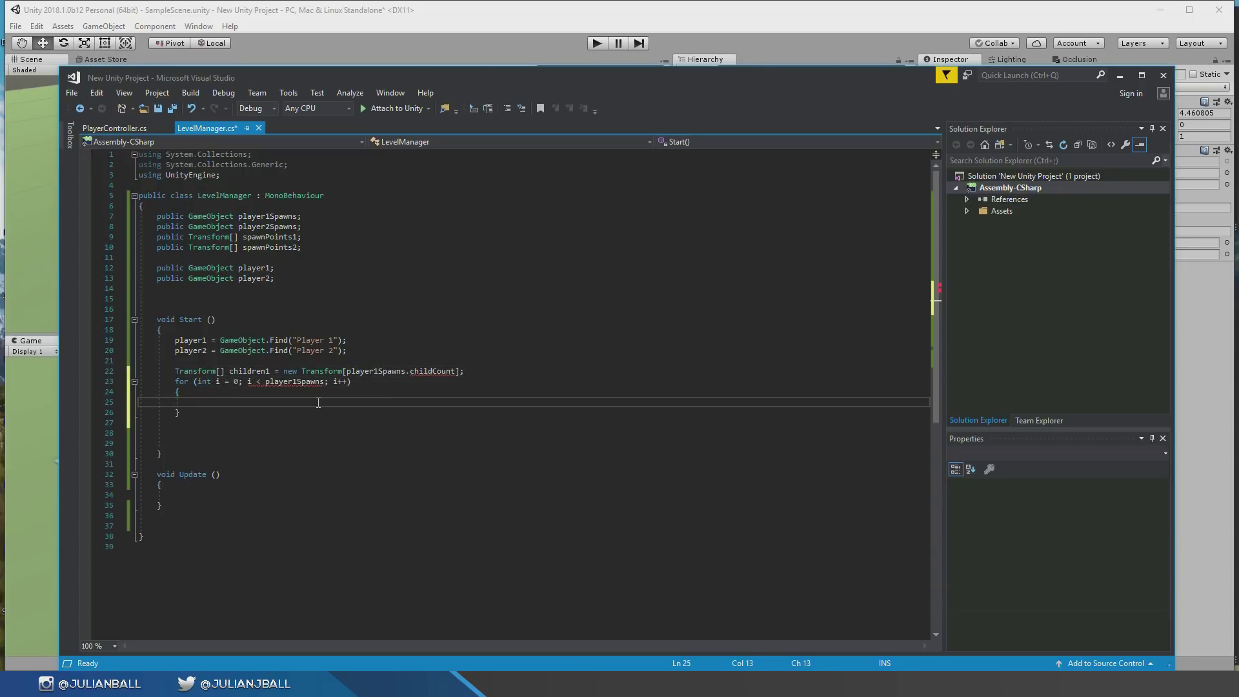
double_click(303, 381)
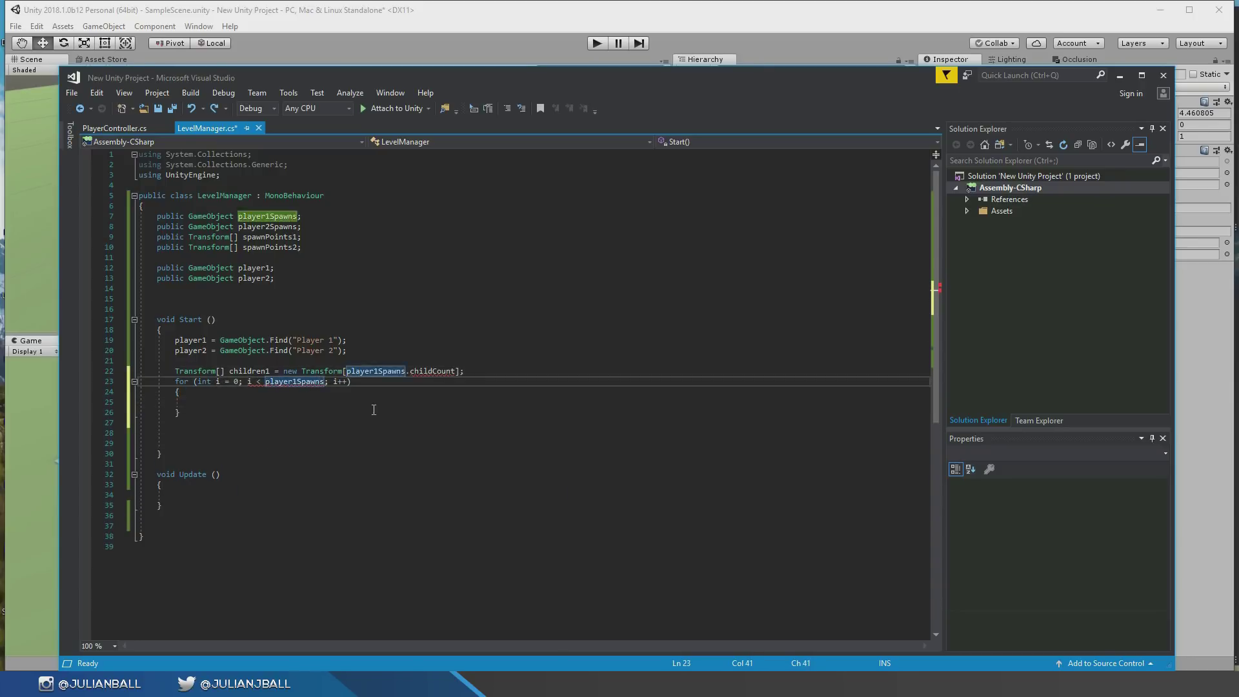
type("spawnPoints1.childc")
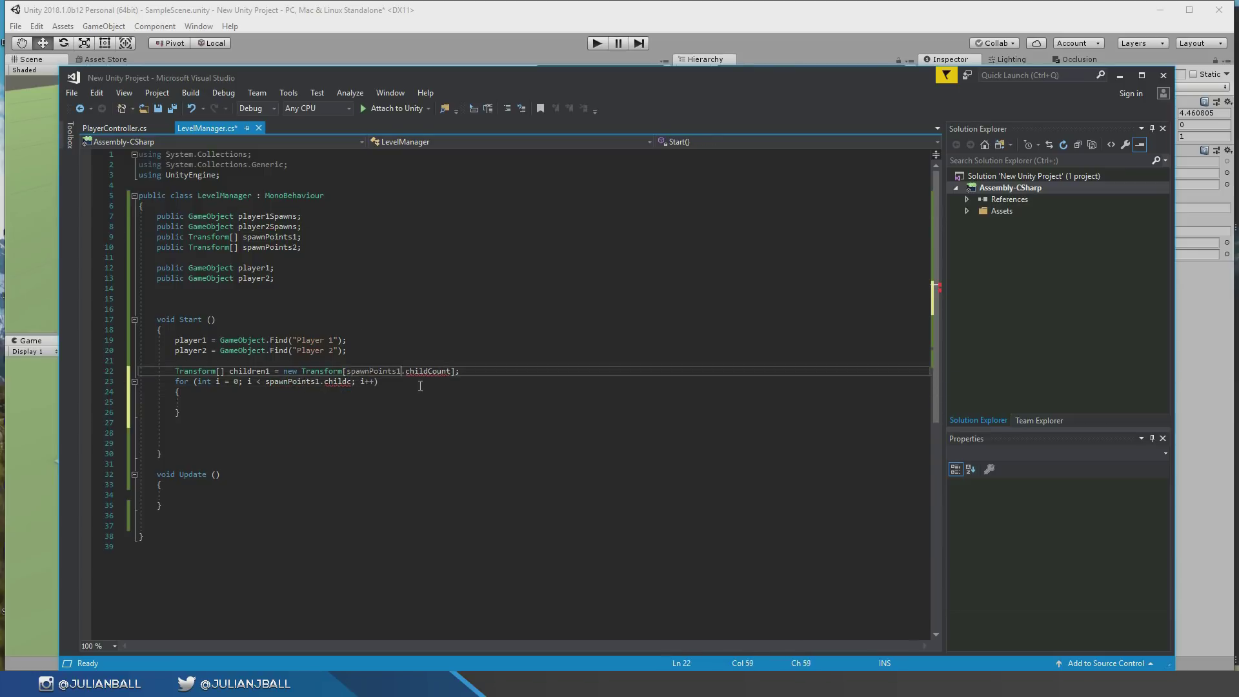
key("ctrl+z")
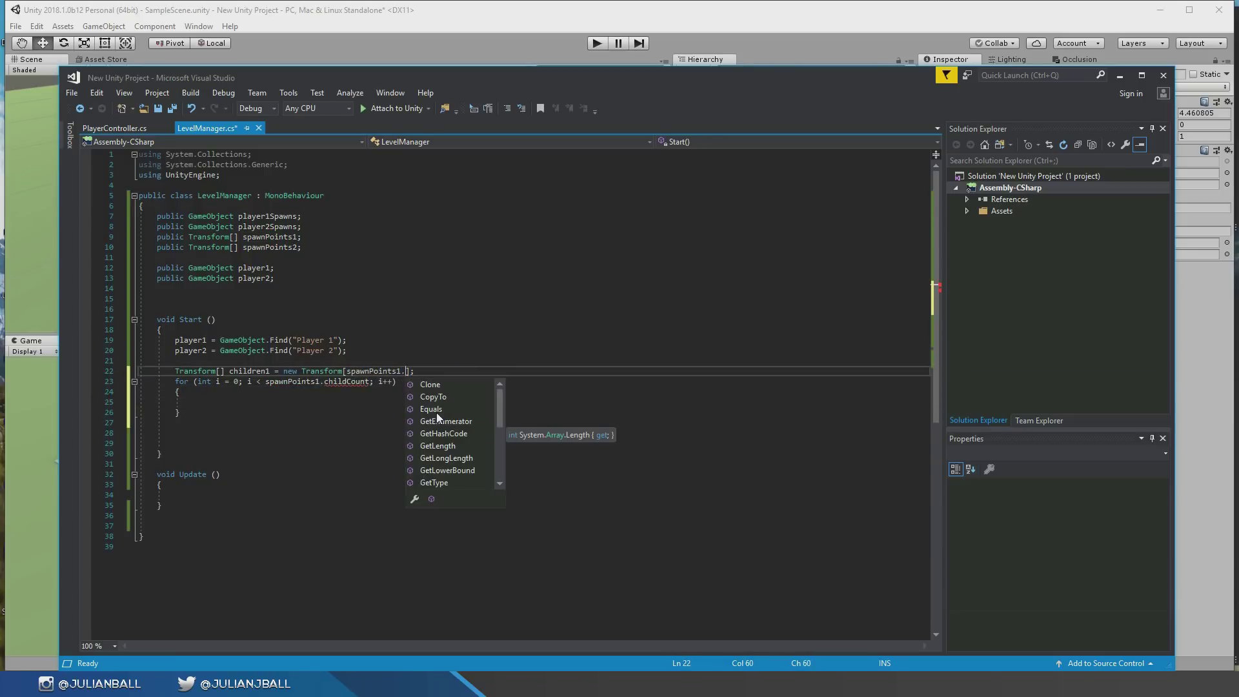
key("ctrl+z")
key("ctrl+z")
key("ctrl+z")
key("ctrl+z")
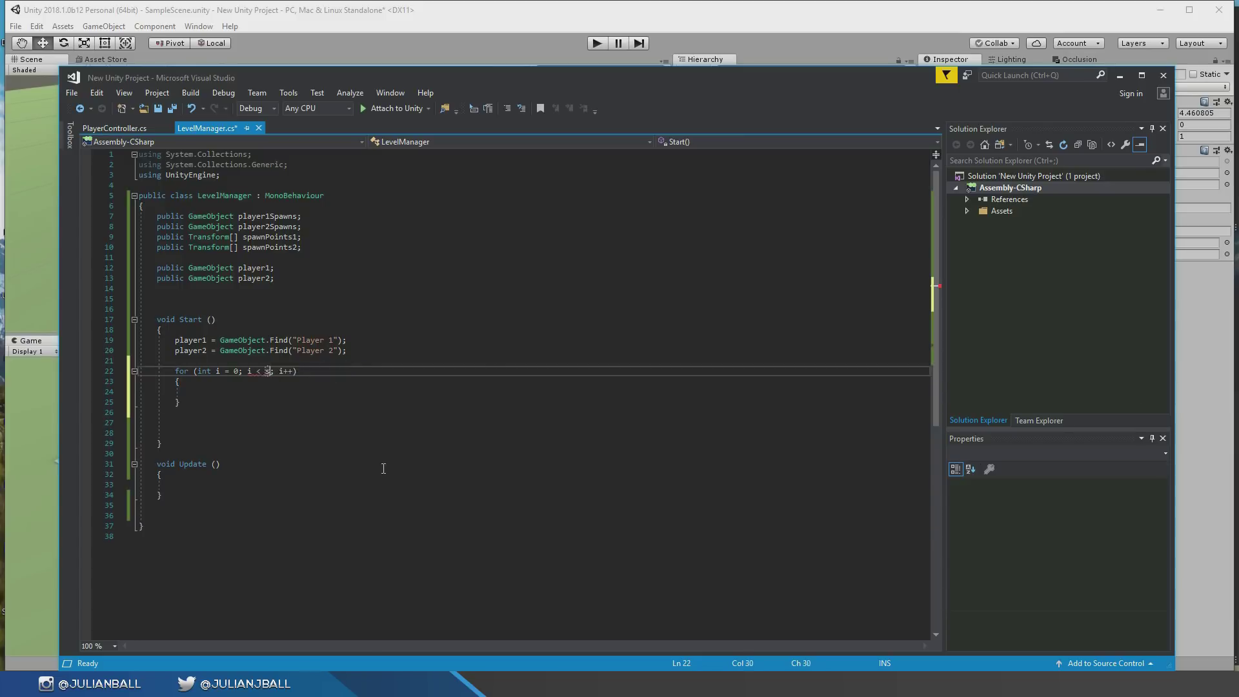
key("ctrl+z")
key("ctrl+z")
key("ctrl+z")
key("ctrl+z")
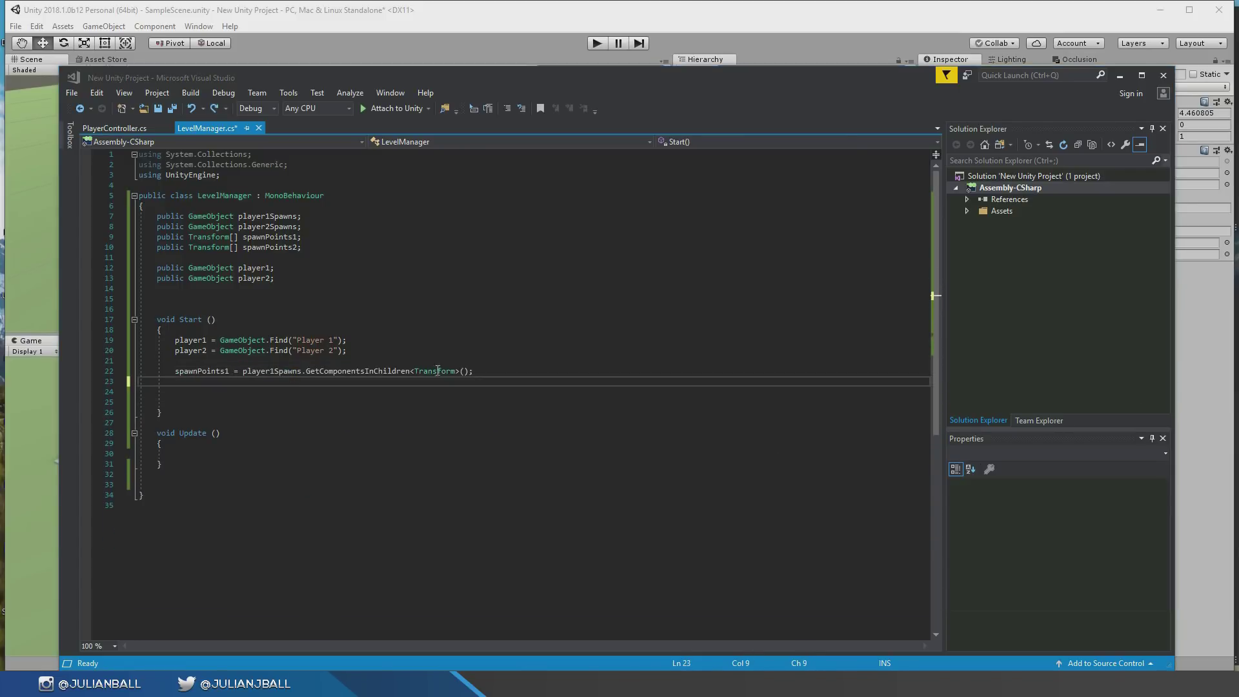
key("ctrl+z")
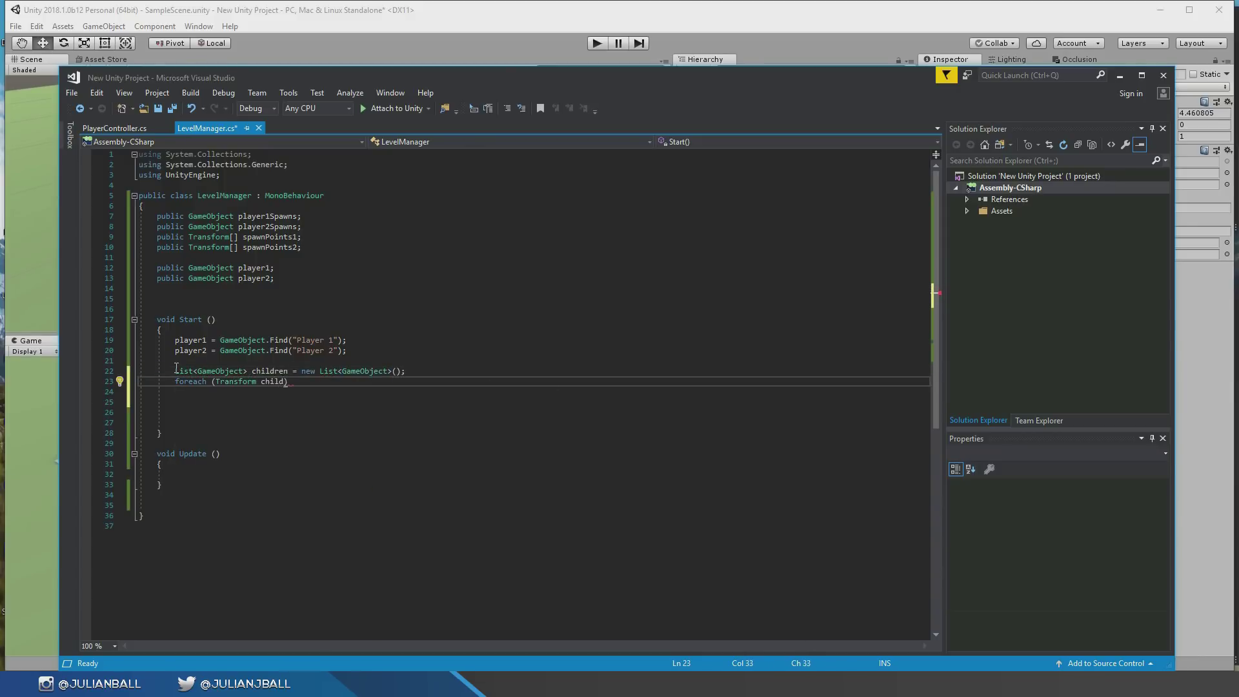
key("BackSpace")
key("BackSpace")
key("BackSpace")
key("BackSpace")
key("BackSpace")
key("BackSpace")
key("BackSpace")
type("player1Spawns.tr")
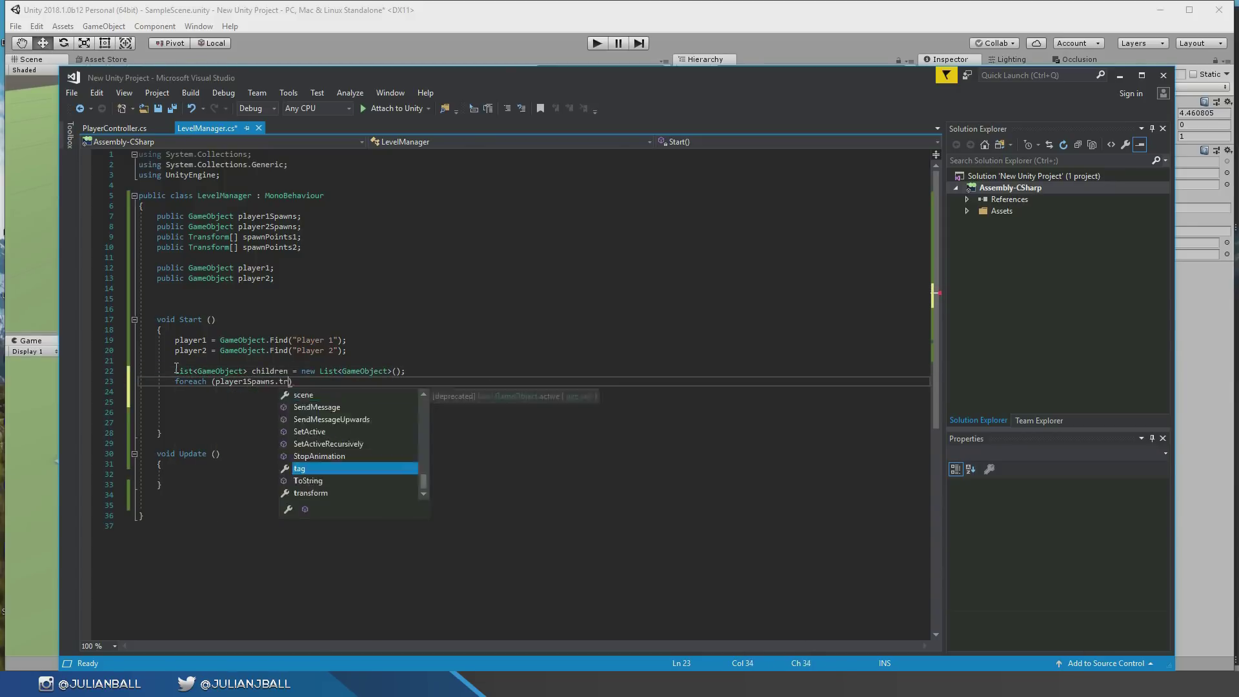
key("Return")
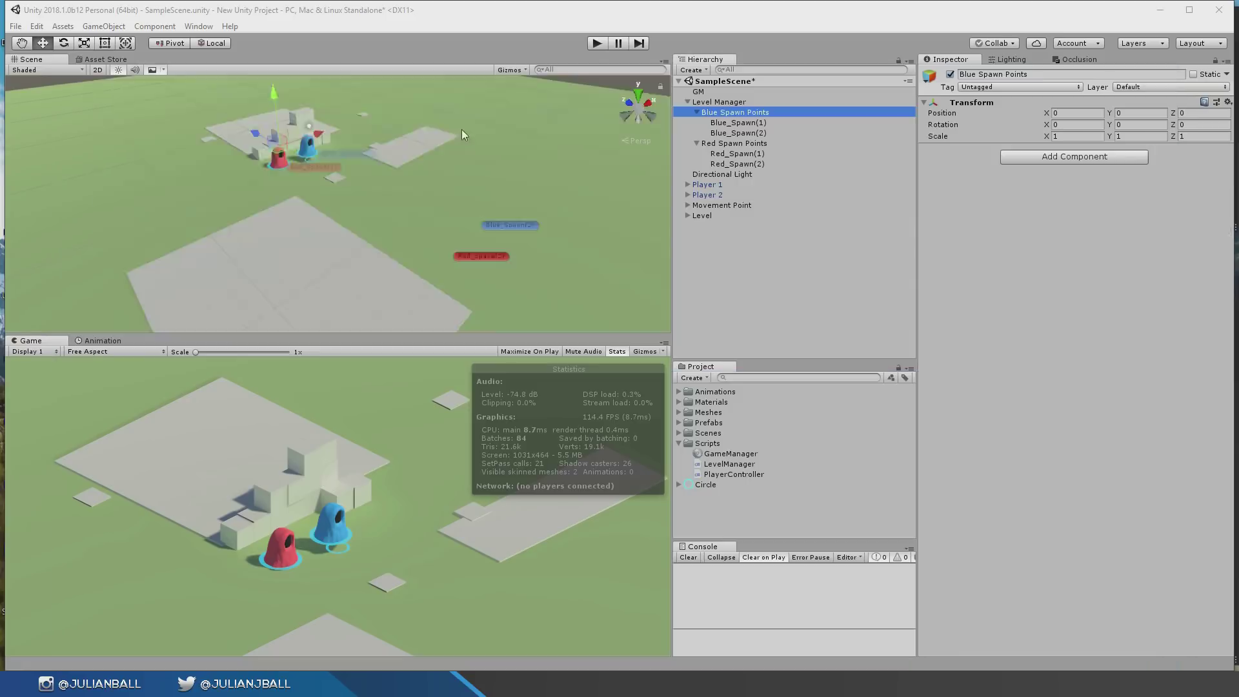
- Give Blue First Spawn and Red First Spawn blue and red label icons
right_click(720, 116)
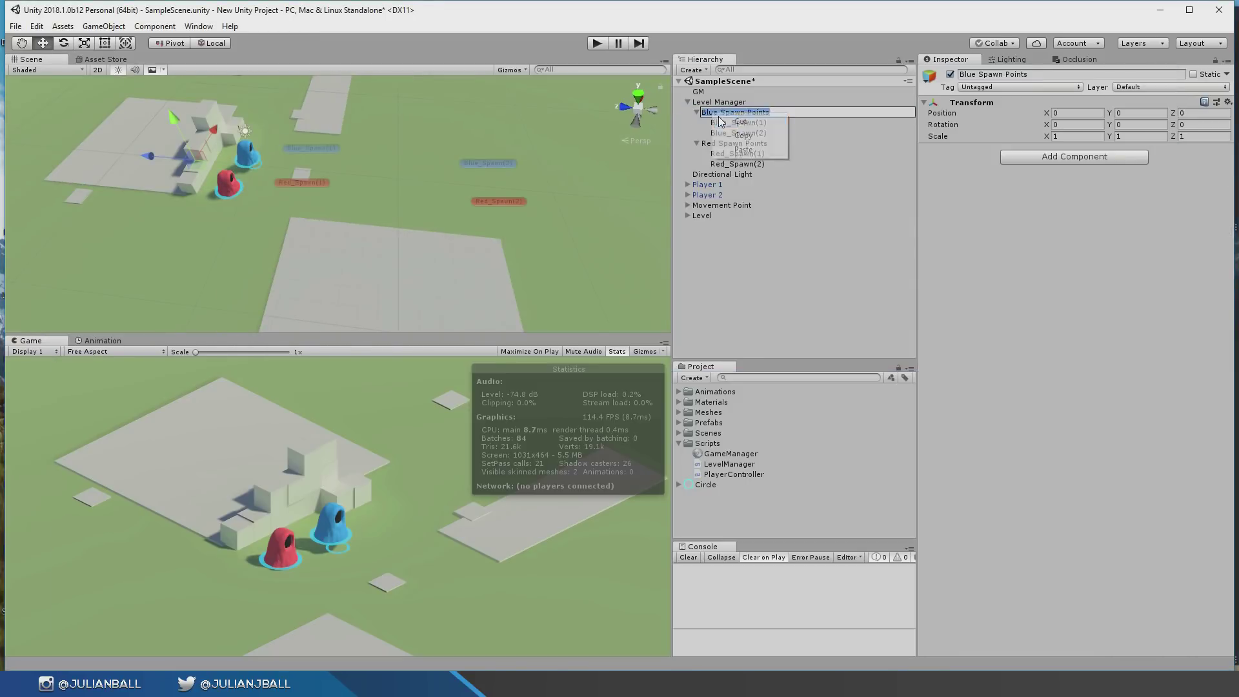
left_click(929, 75)
left_click(988, 134)
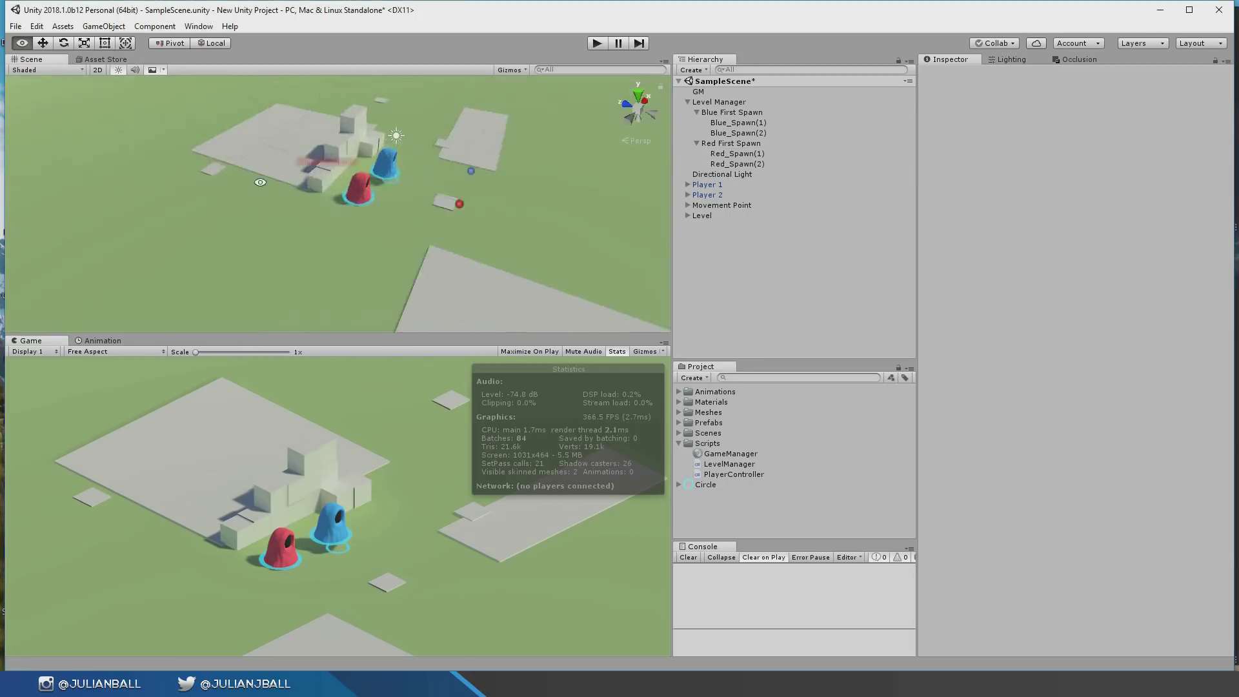
left_click(738, 164, "shift")
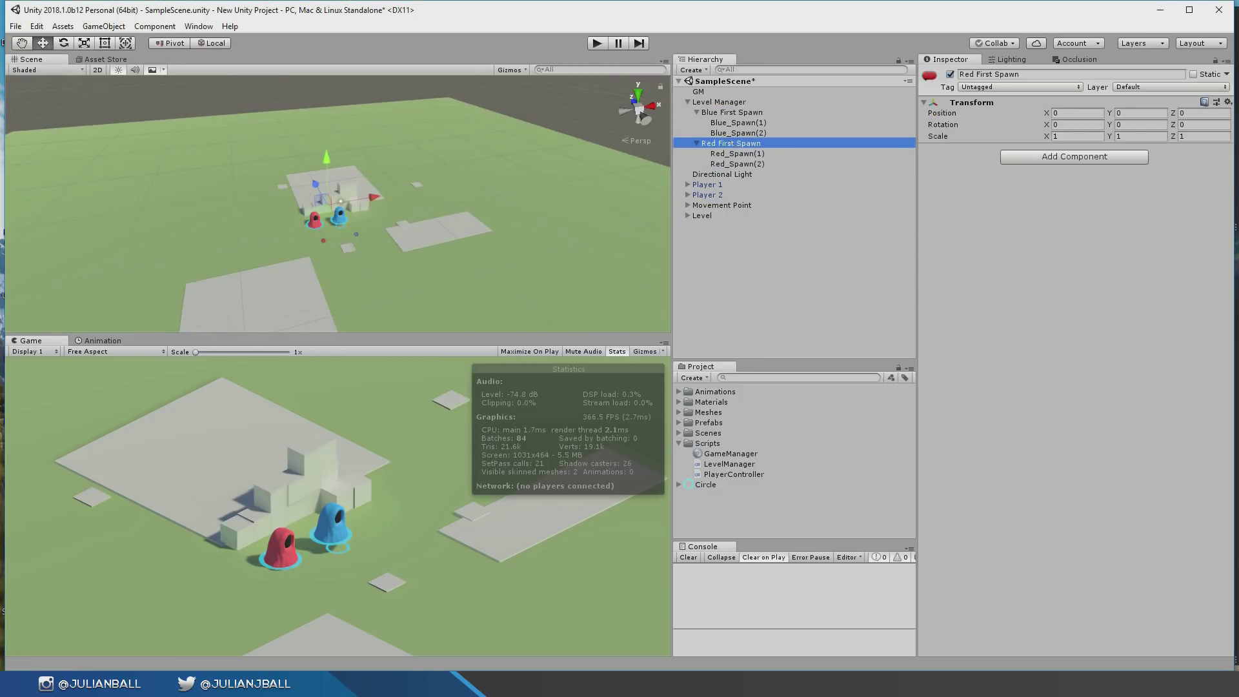
left_click(737, 164, "shift")
- Orbit the scene to check the spawn points and review the LevelManager script
left_click_drag(729, 154, 719, 101)
left_click_drag(342, 206, 297, 162, "alt")
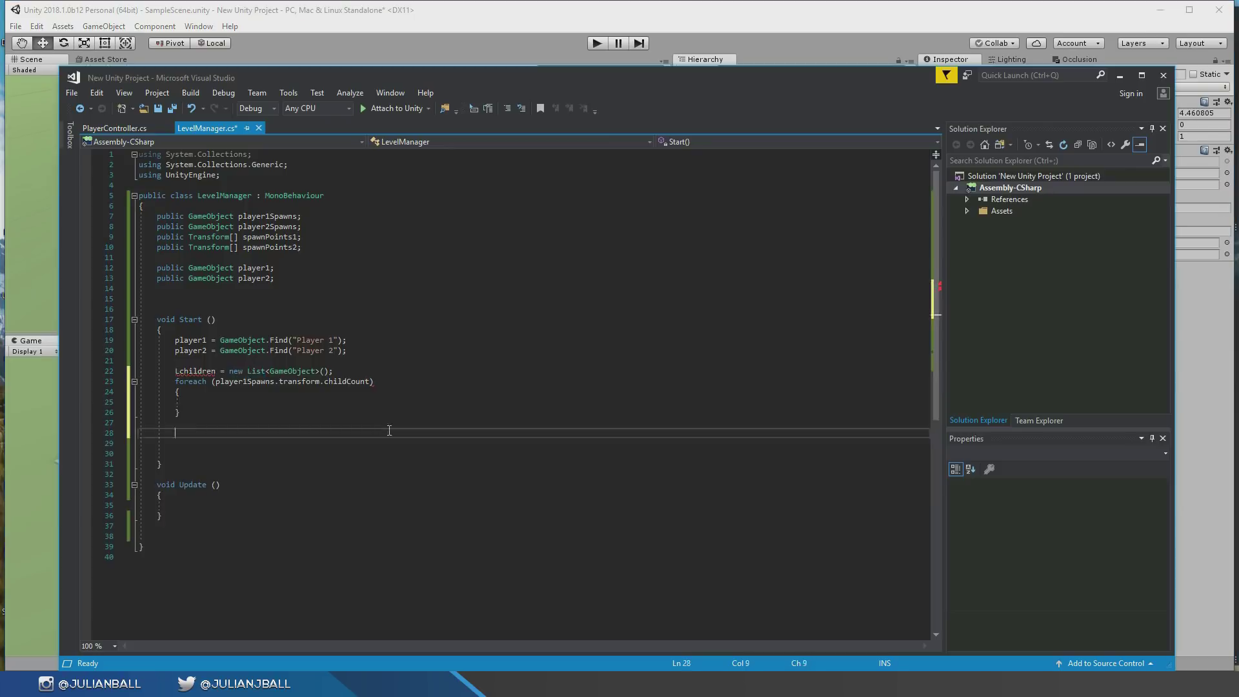
key("Return")
key("Return")
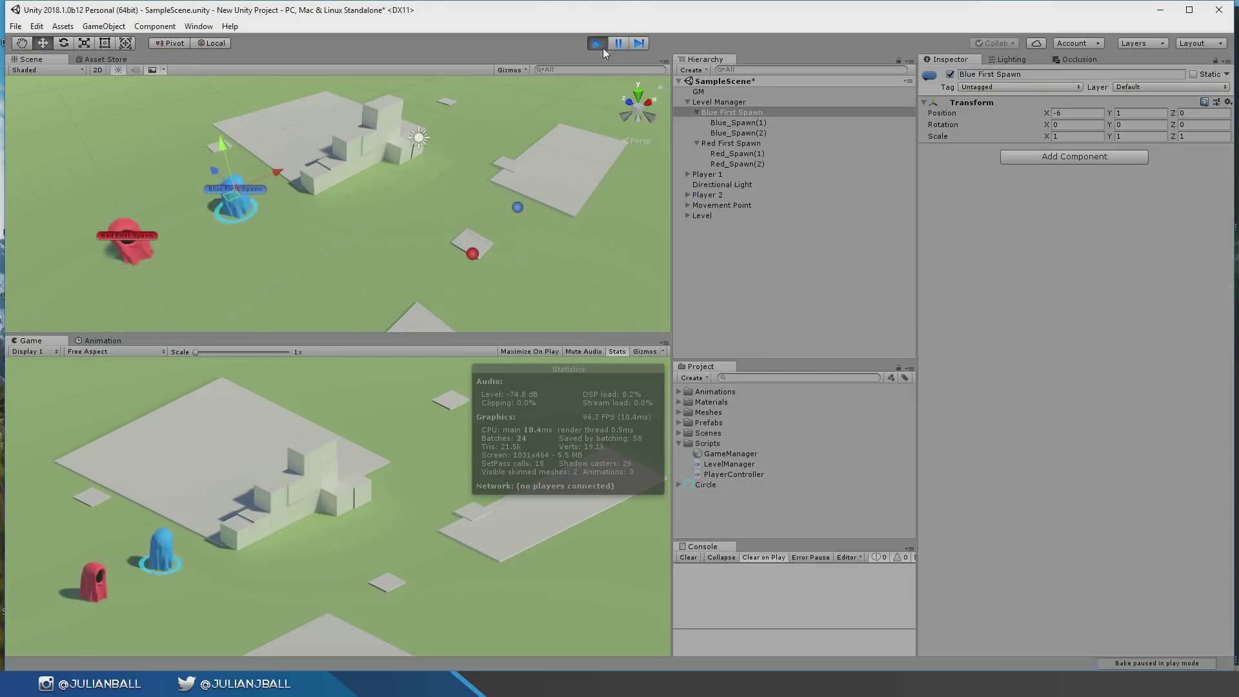
left_click(602, 47)
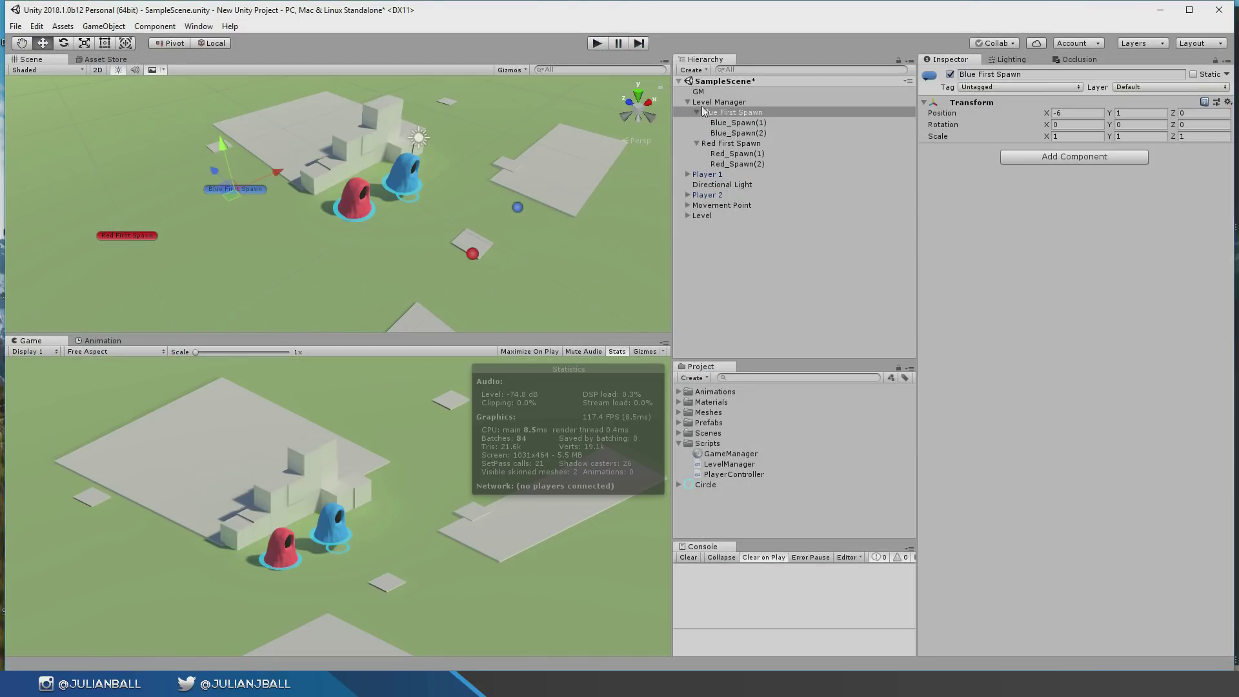
left_click(687, 102)
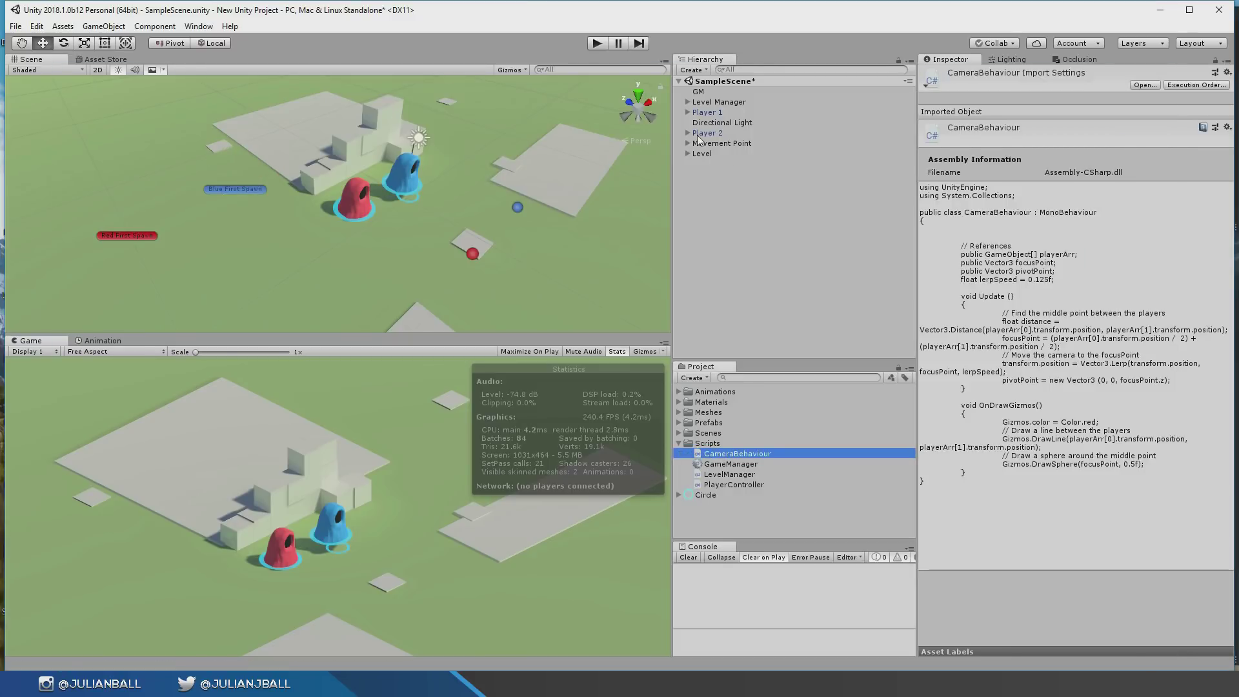
- Select the Main Camera and adjust its far clipping distance
left_click(702, 153)
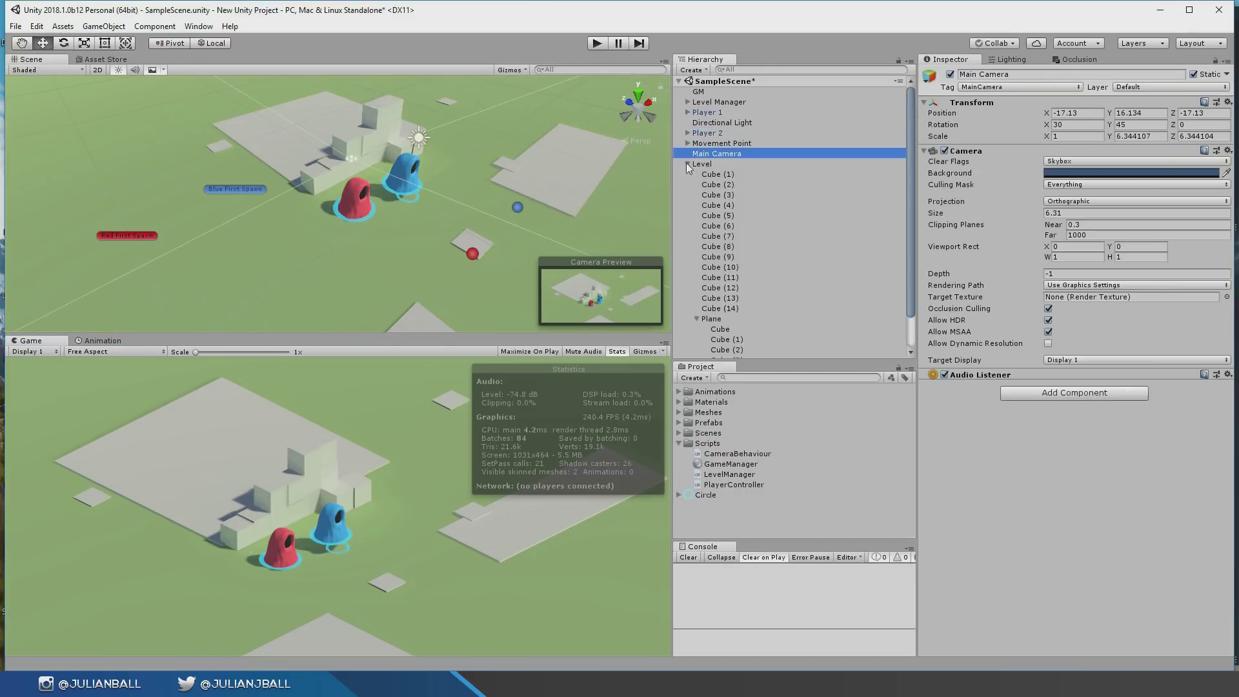
left_click(688, 164)
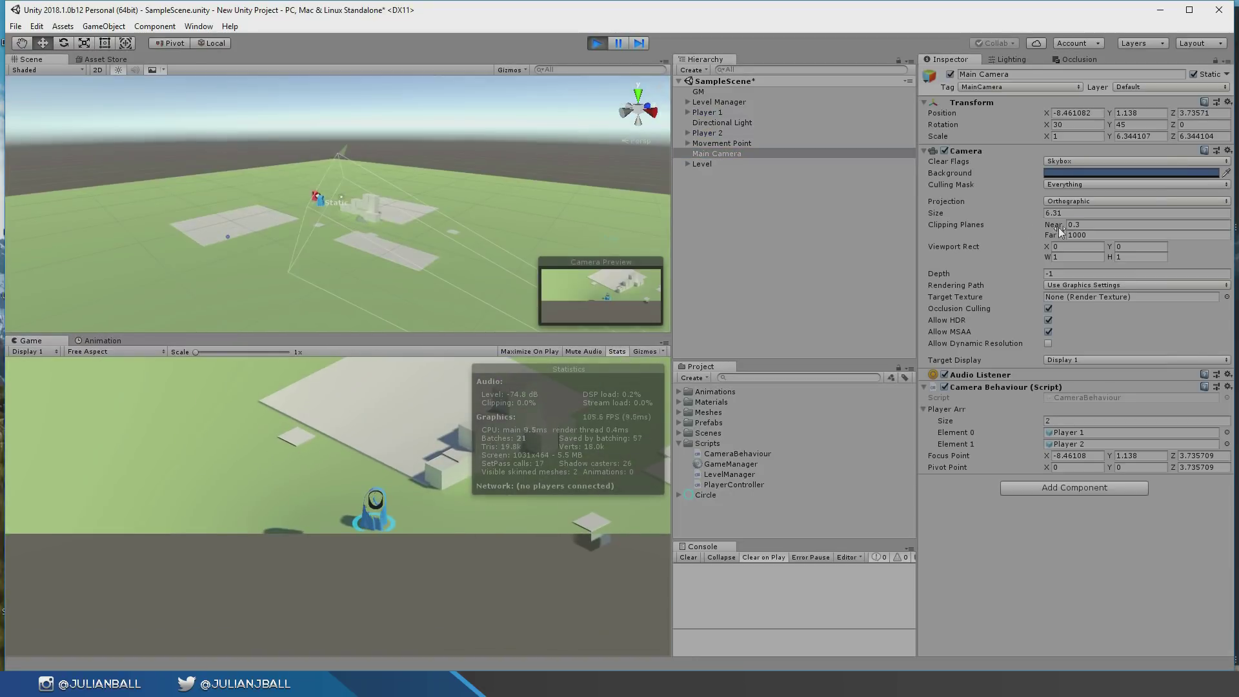
left_click(597, 44)
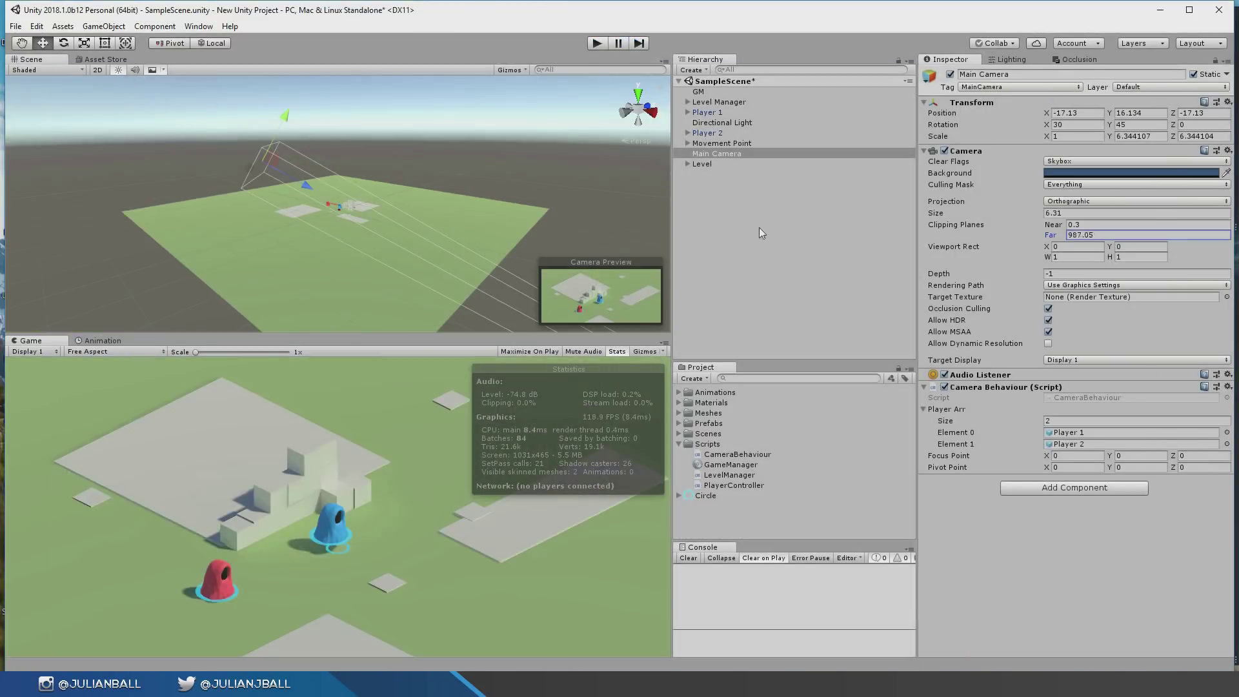
left_click_drag(1058, 239, 1044, 238)
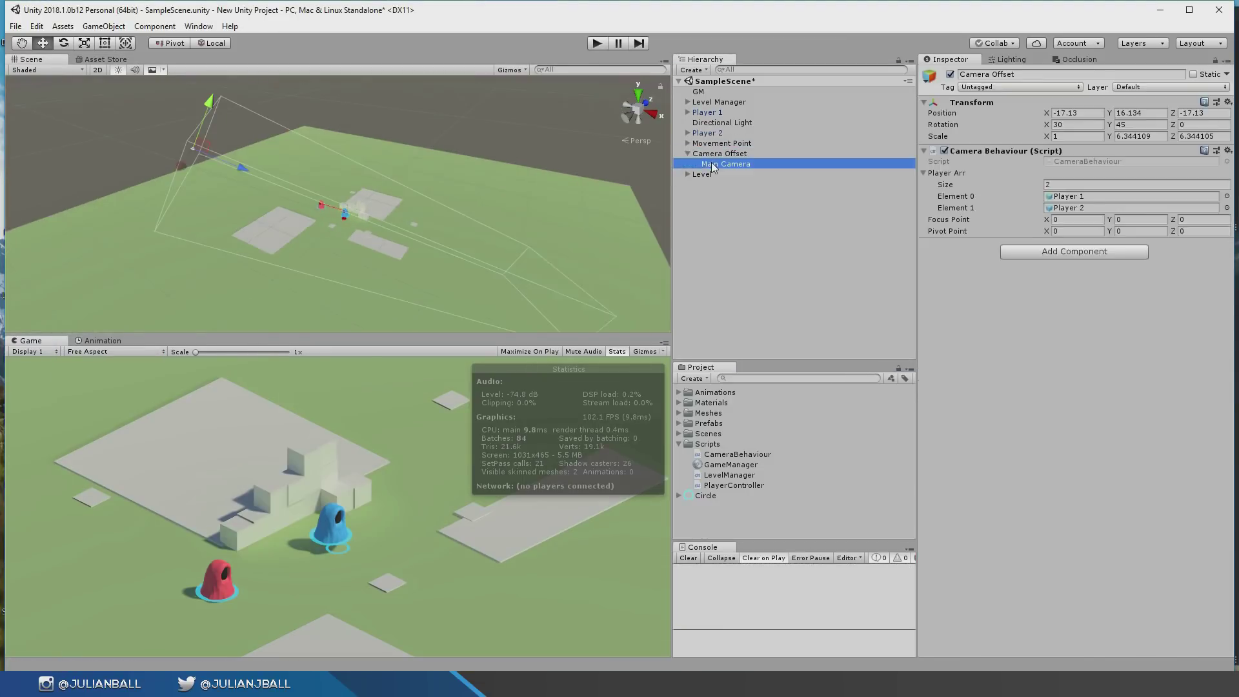
- Play-test the following camera by moving the player, then lower the Directional Light's shadow bias
left_click(710, 164)
key("ctrl+p")
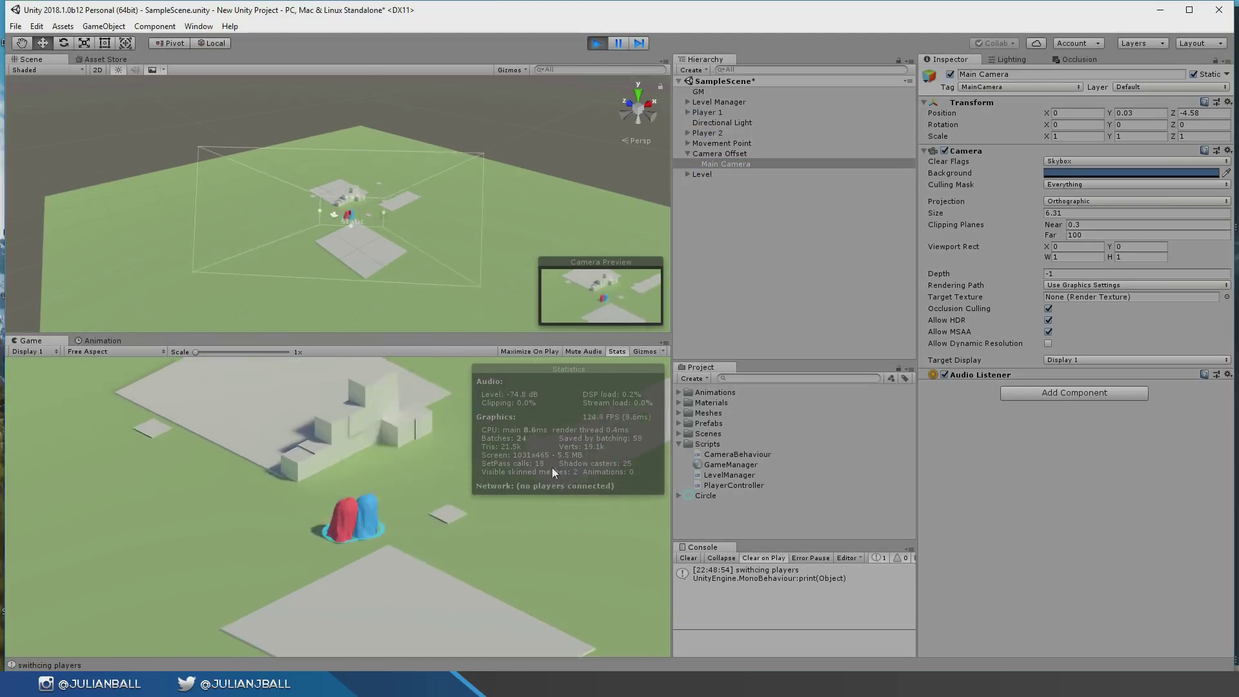
left_click(461, 636)
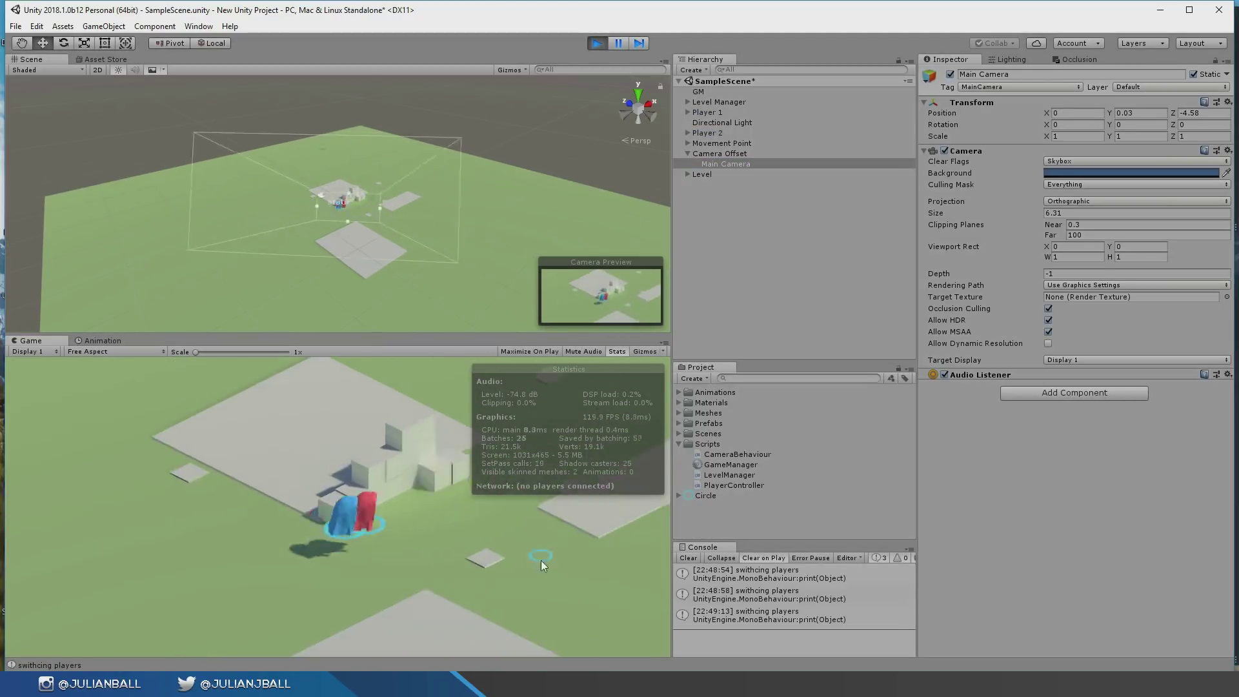
left_click(349, 625)
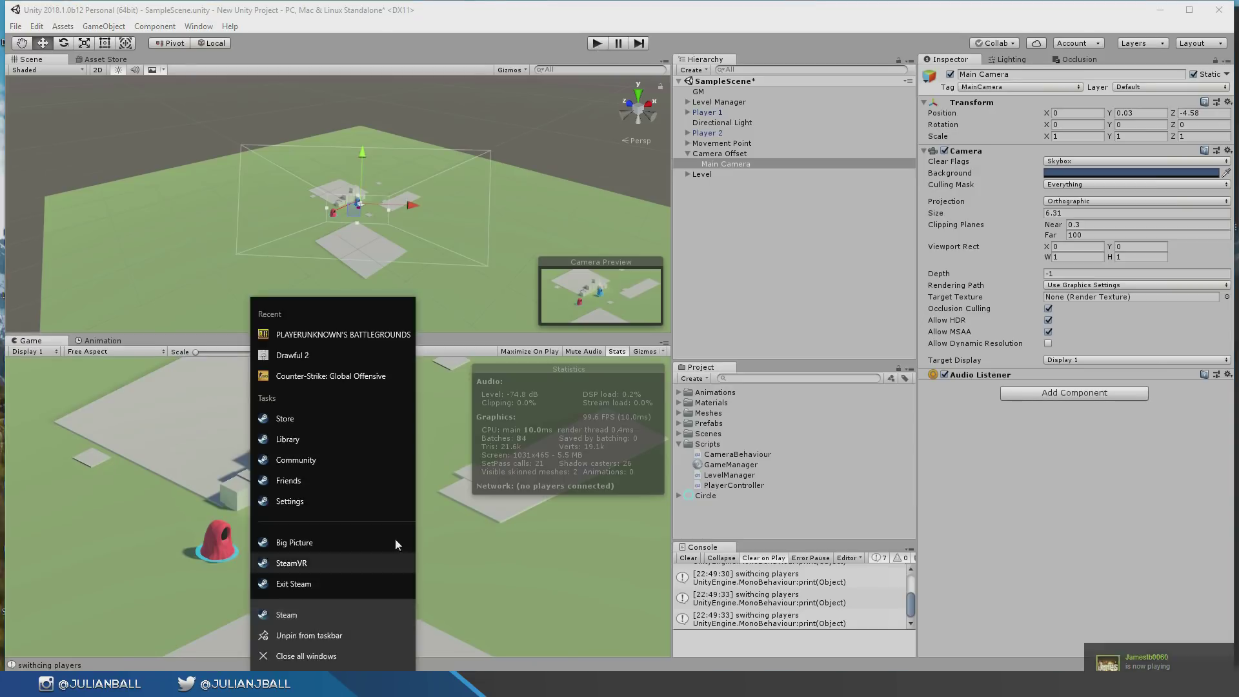
left_click(800, 123)
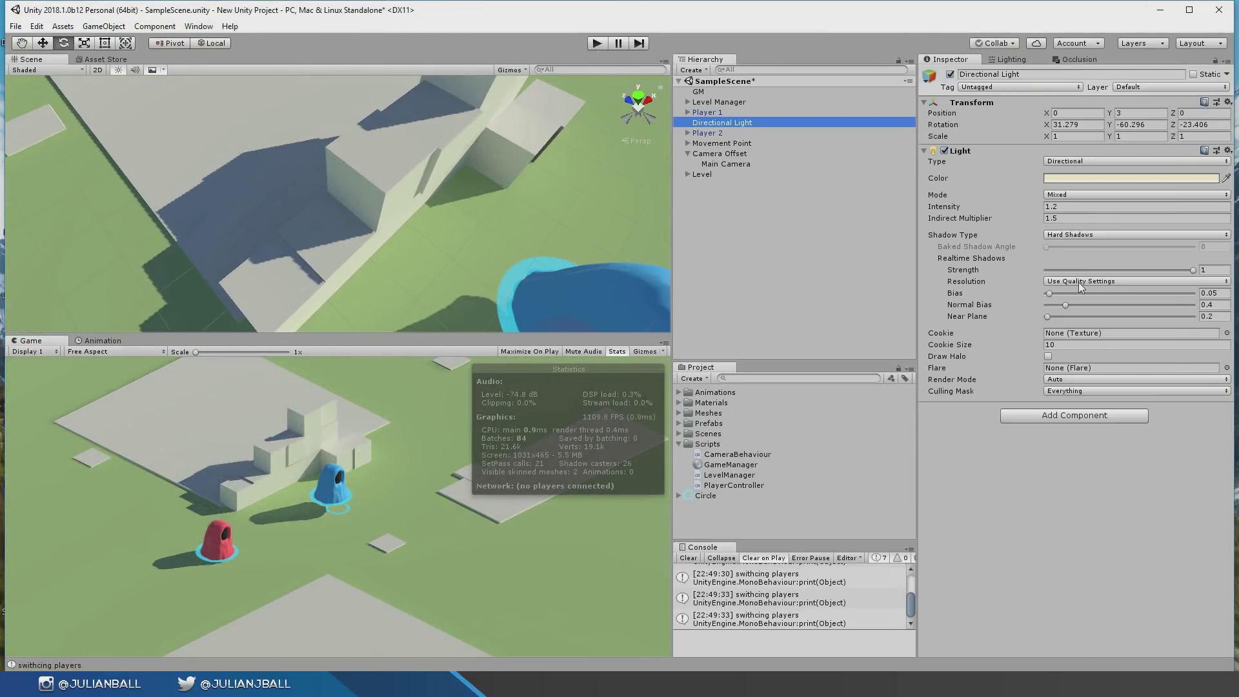
left_click_drag(1064, 293, 1034, 292)
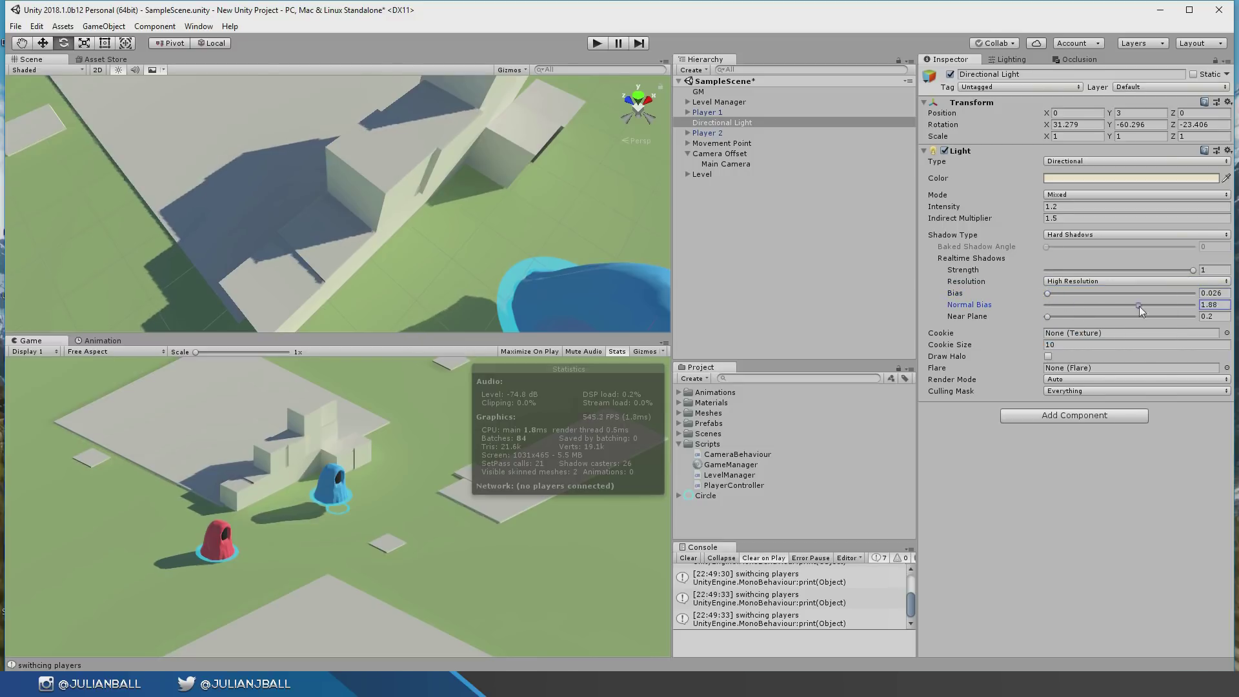